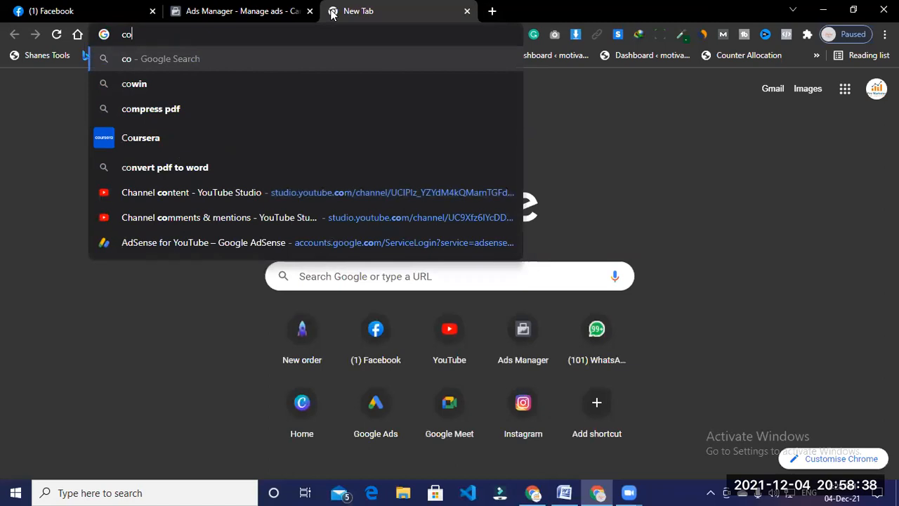
- Search Google for "collection ads facebook" and show the image results
{"action": "type", "text": "l"}
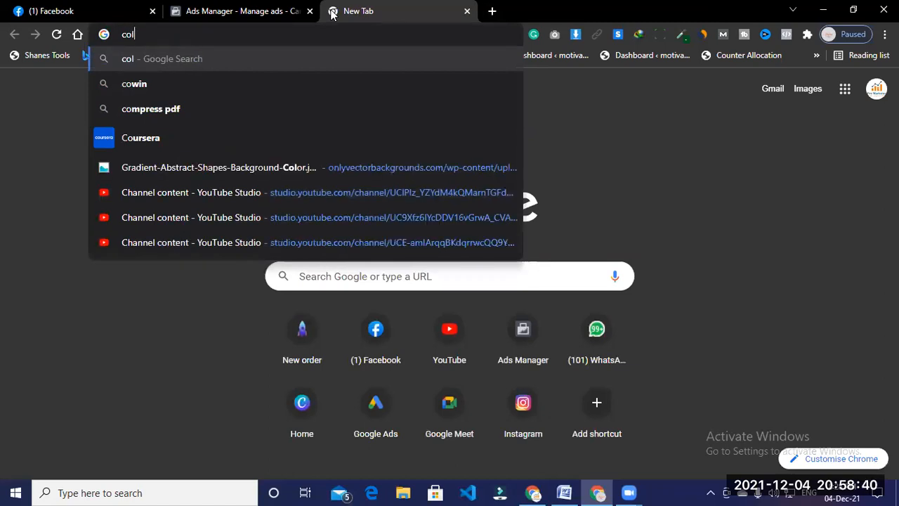
{"action": "type", "text": "lection"}
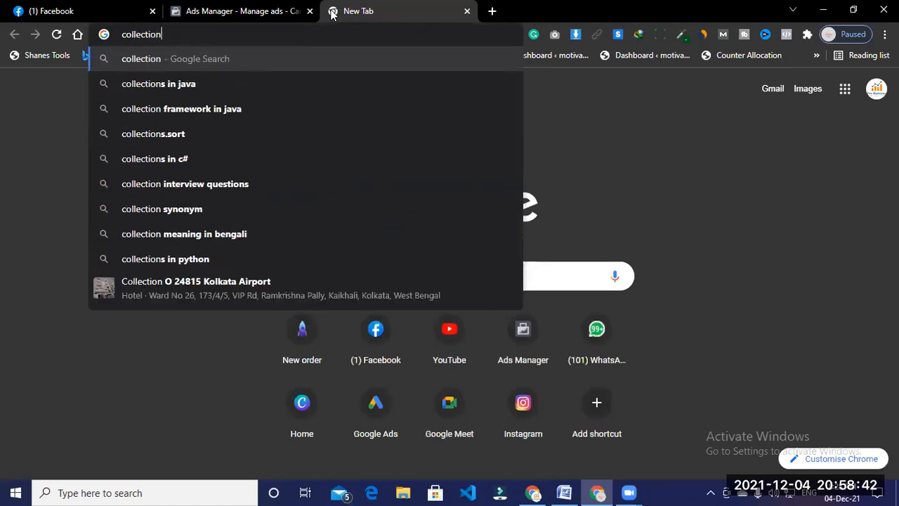
{"action": "type", "text": " ads"}
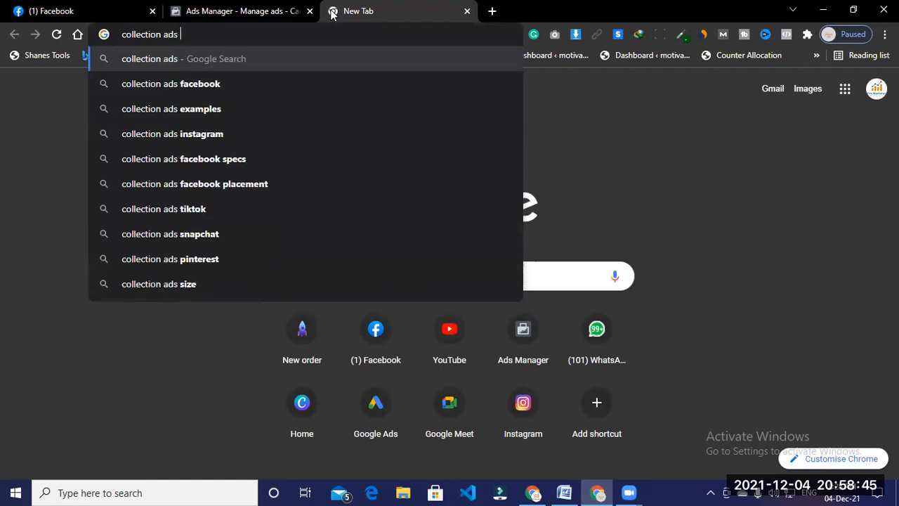
{"action": "left_click", "coordinate": [237, 70]}
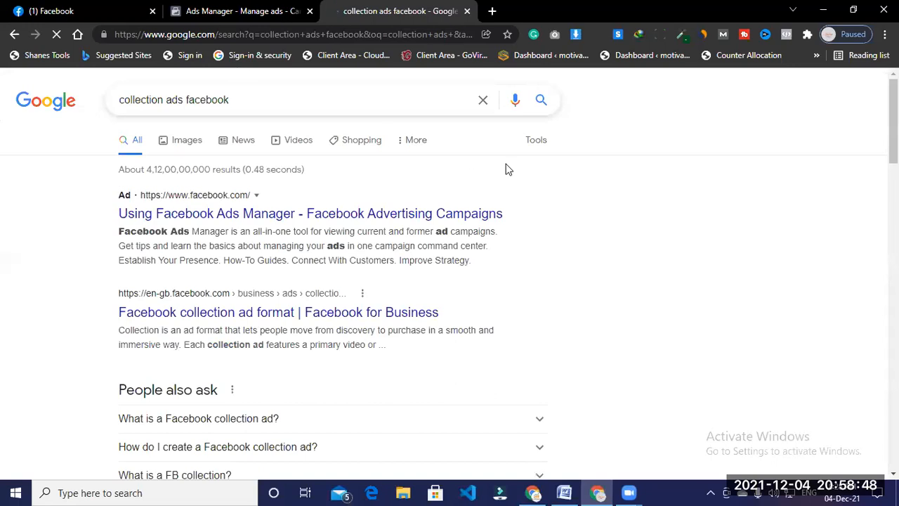
{"action": "left_click", "coordinate": [195, 144]}
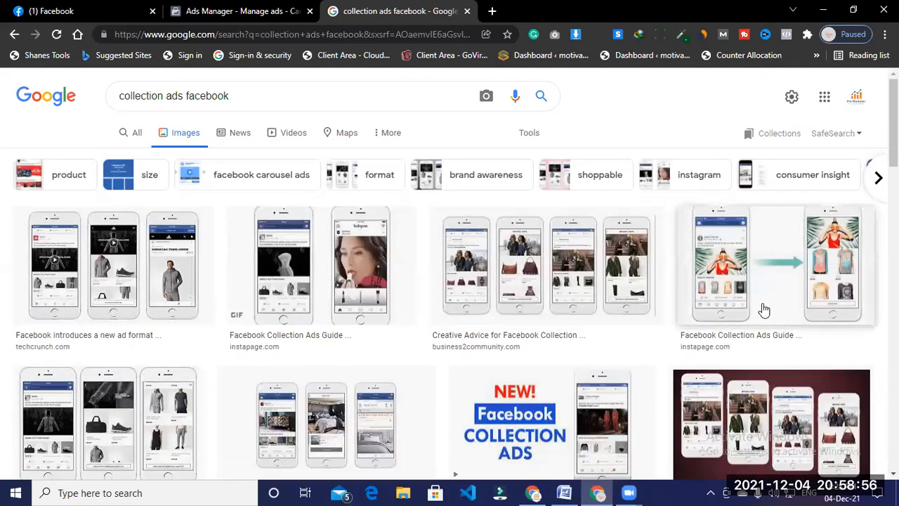
- Preview the business2community.com image "Creative Advice for Facebook Collection Ads" and browse its related images
{"action": "left_click", "coordinate": [488, 273]}
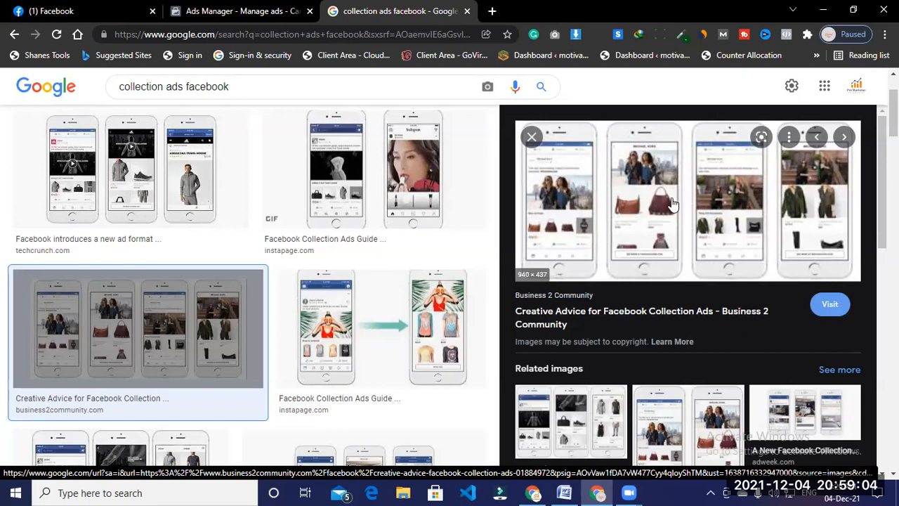
{"action": "scroll", "coordinate": [677, 211], "scroll_direction": "down", "scroll_amount": 3}
{"action": "scroll", "coordinate": [801, 272], "scroll_direction": "down", "scroll_amount": 2}
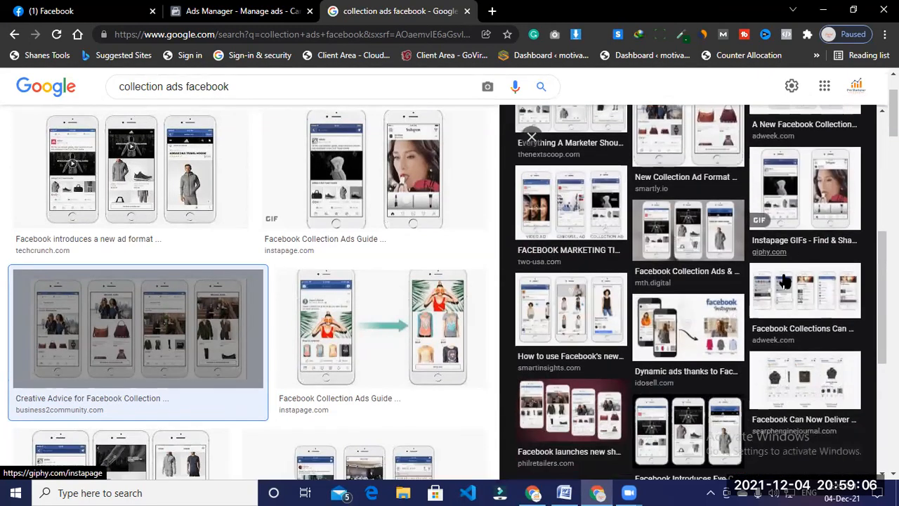
{"action": "scroll", "coordinate": [787, 274], "scroll_direction": "up", "scroll_amount": 2}
{"action": "scroll", "coordinate": [764, 263], "scroll_direction": "up", "scroll_amount": 3}
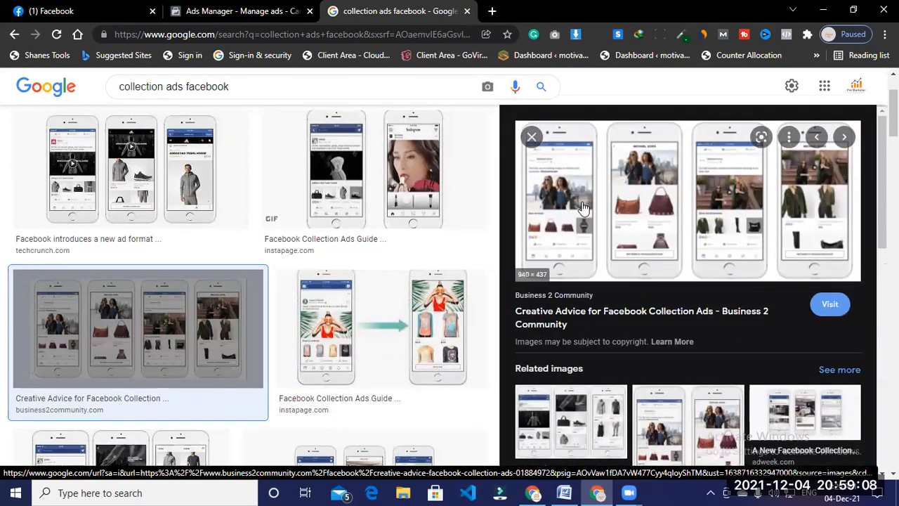
- Open the source article of the previewed image, skim its introduction, and return to the related images
{"action": "left_click", "coordinate": [579, 202]}
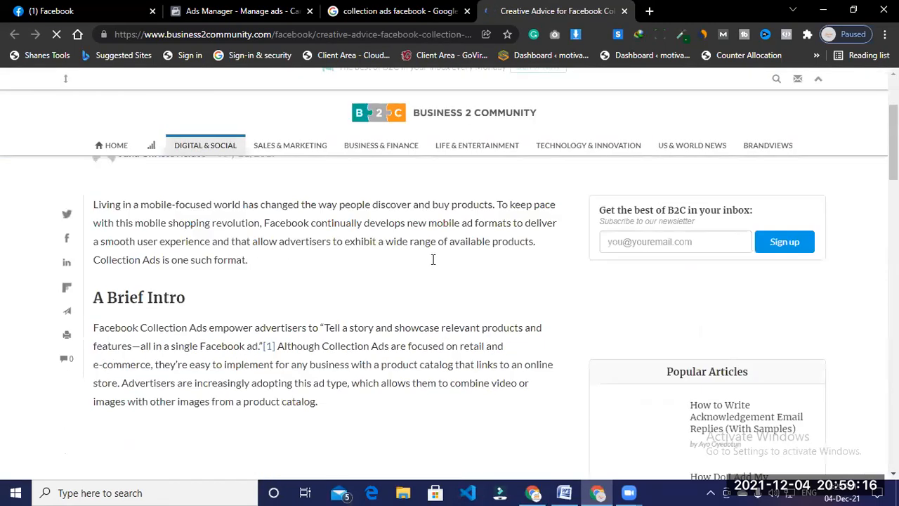
{"action": "scroll", "coordinate": [592, 255], "scroll_direction": "down", "scroll_amount": 10}
{"action": "key", "text": "ctrl+shift+Tab"}
{"action": "scroll", "coordinate": [605, 250], "scroll_direction": "down", "scroll_amount": 2}
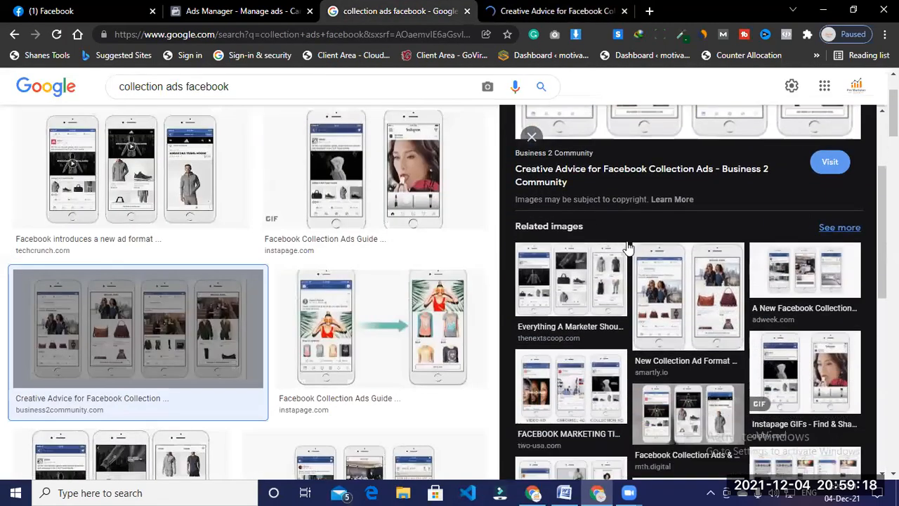
{"action": "scroll", "coordinate": [605, 249], "scroll_direction": "down", "scroll_amount": 1}
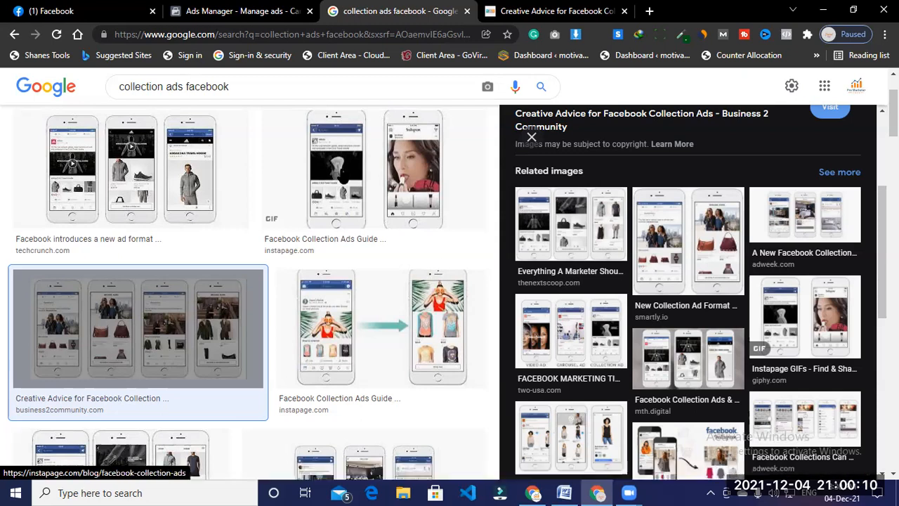
- Switch to Ads Manager and start a new campaign with the Traffic objective
{"action": "left_click", "coordinate": [228, 7]}
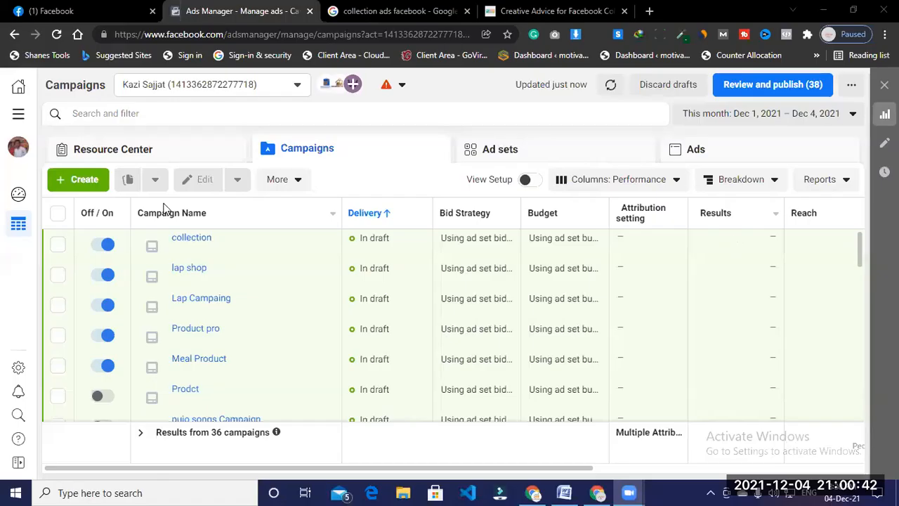
{"action": "left_click", "coordinate": [85, 180]}
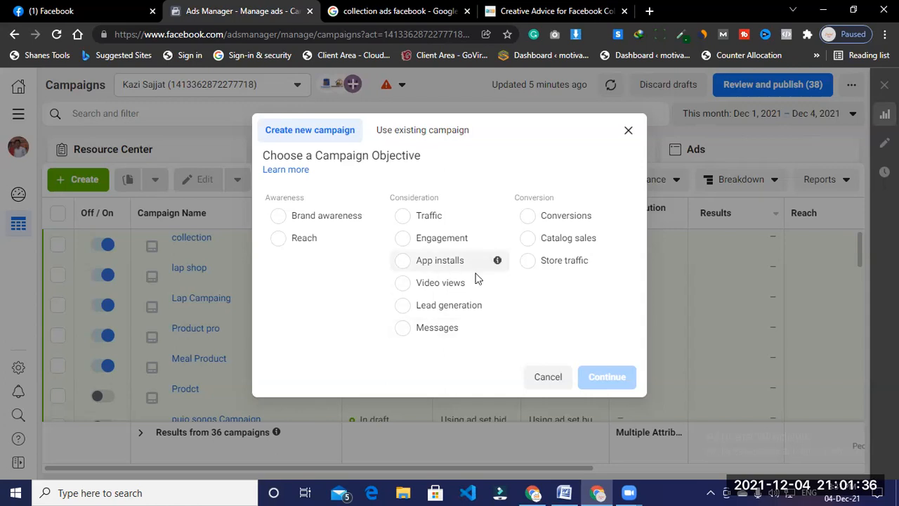
{"action": "left_click", "coordinate": [407, 216]}
{"action": "scroll", "coordinate": [548, 287], "scroll_direction": "down", "scroll_amount": 2}
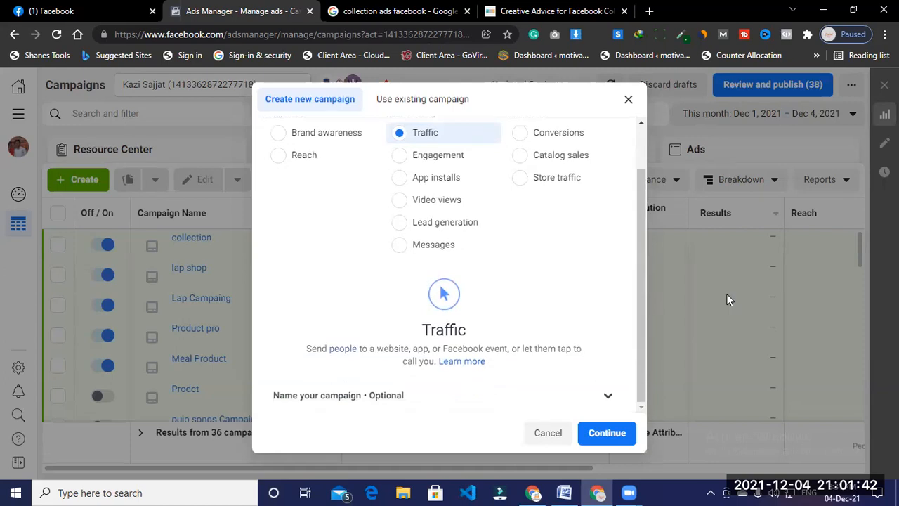
{"action": "scroll", "coordinate": [587, 306], "scroll_direction": "up", "scroll_amount": 2}
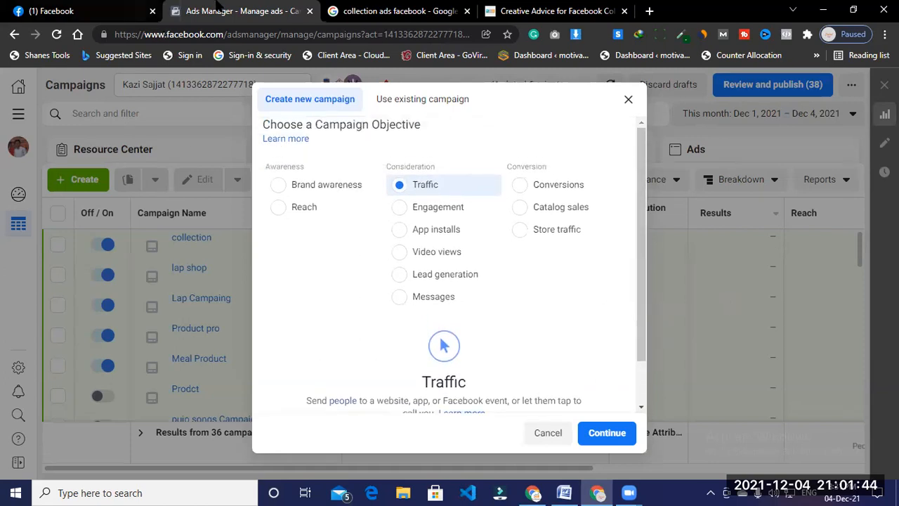
- Look over the related collection ad images in the Google results again and return to the campaign objective dialog
{"action": "left_click", "coordinate": [407, 11]}
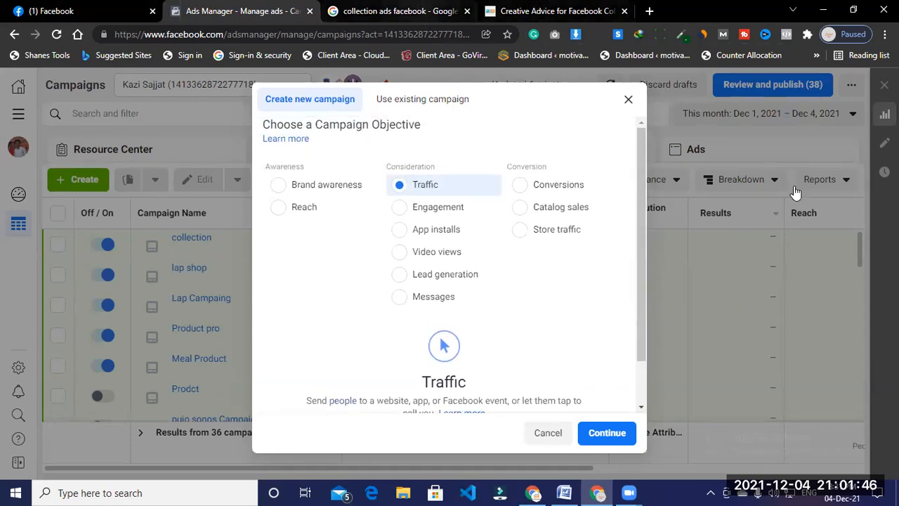
{"action": "scroll", "coordinate": [743, 288], "scroll_direction": "down", "scroll_amount": 3}
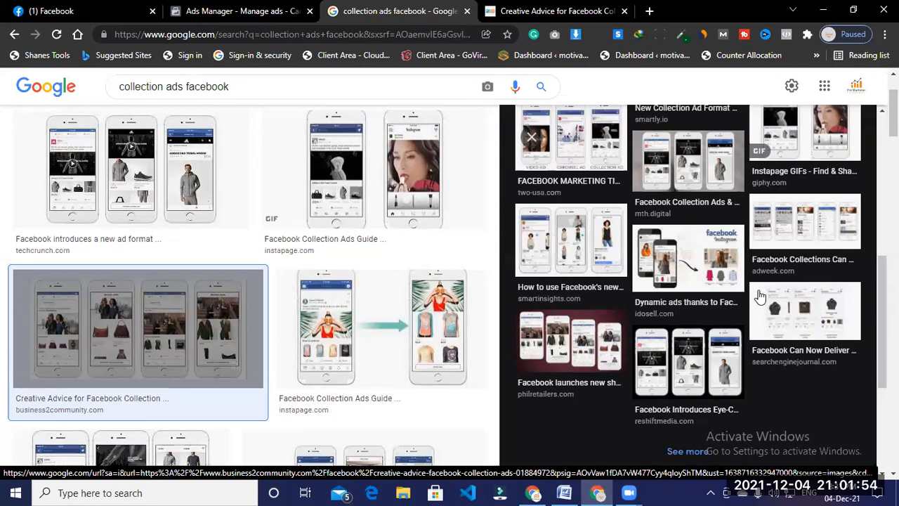
{"action": "left_click", "coordinate": [247, 10]}
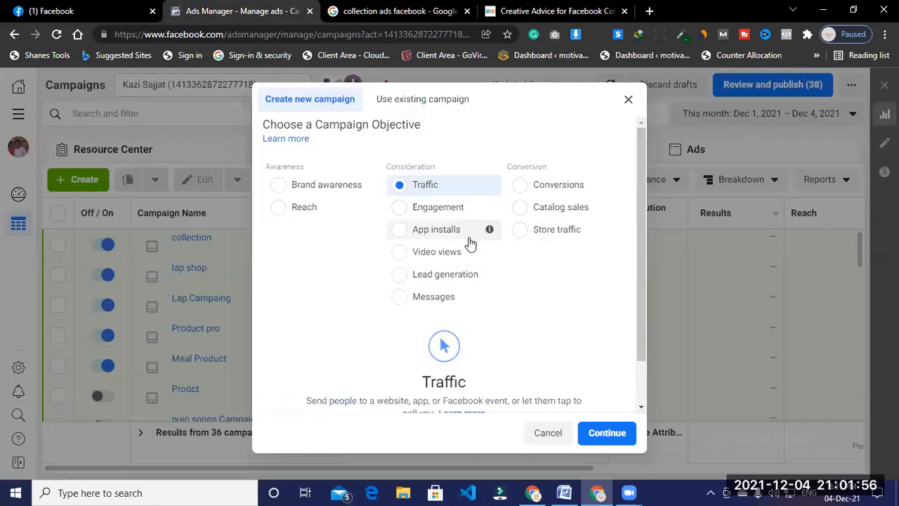
{"action": "scroll", "coordinate": [533, 281], "scroll_direction": "down", "scroll_amount": 1}
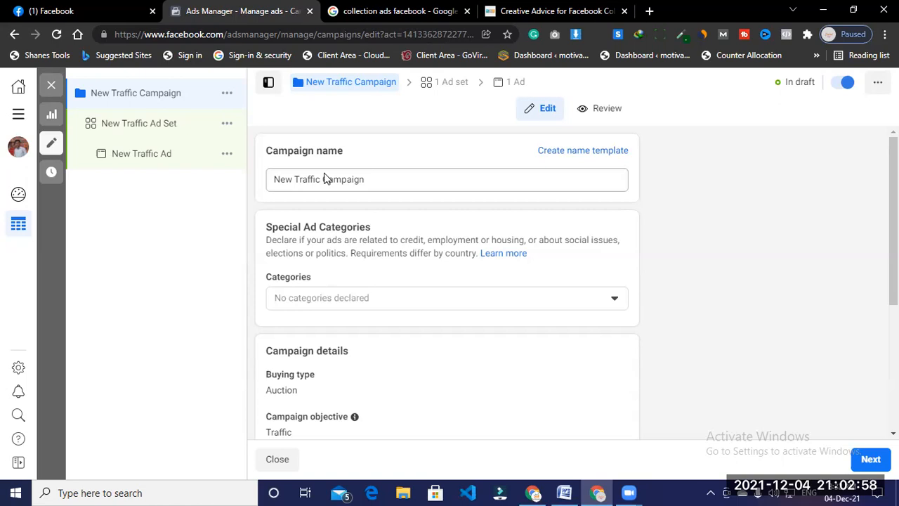
- Rename the new traffic campaign as "Shop Collection"
{"action": "left_click", "coordinate": [406, 176]}
{"action": "key", "text": "BackSpace"}
{"action": "key", "text": "BackSpace"}
{"action": "key", "text": "BackSpace"}
{"action": "key", "text": "BackSpace"}
{"action": "key", "text": "BackSpace"}
{"action": "key", "text": "BackSpace"}
{"action": "key", "text": "BackSpace"}
{"action": "key", "text": "BackSpace"}
{"action": "key", "text": "BackSpace"}
{"action": "key", "text": "BackSpace"}
{"action": "key", "text": "BackSpace"}
{"action": "key", "text": "BackSpace"}
{"action": "key", "text": "BackSpace"}
{"action": "key", "text": "BackSpace"}
{"action": "key", "text": "BackSpace"}
{"action": "key", "text": "BackSpace"}
{"action": "key", "text": "BackSpace"}
{"action": "key", "text": "BackSpace"}
{"action": "key", "text": "BackSpace"}
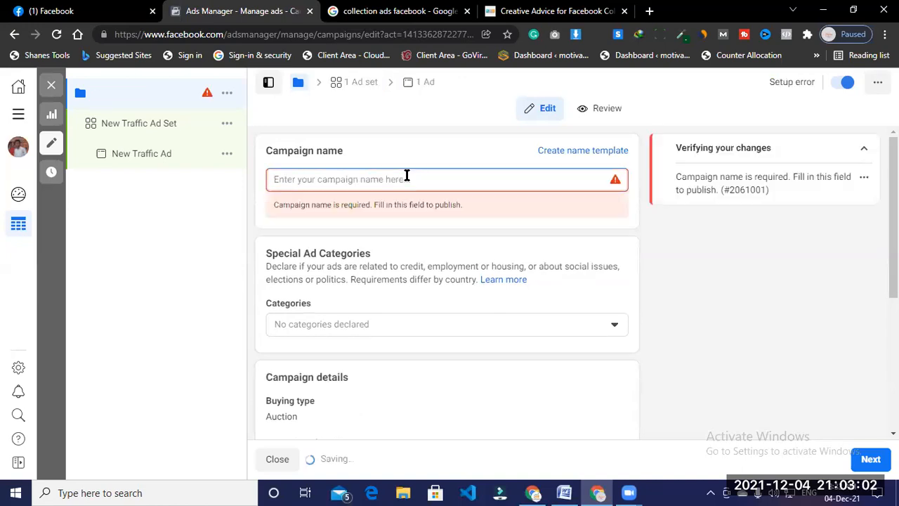
{"action": "type", "text": "Shop"}
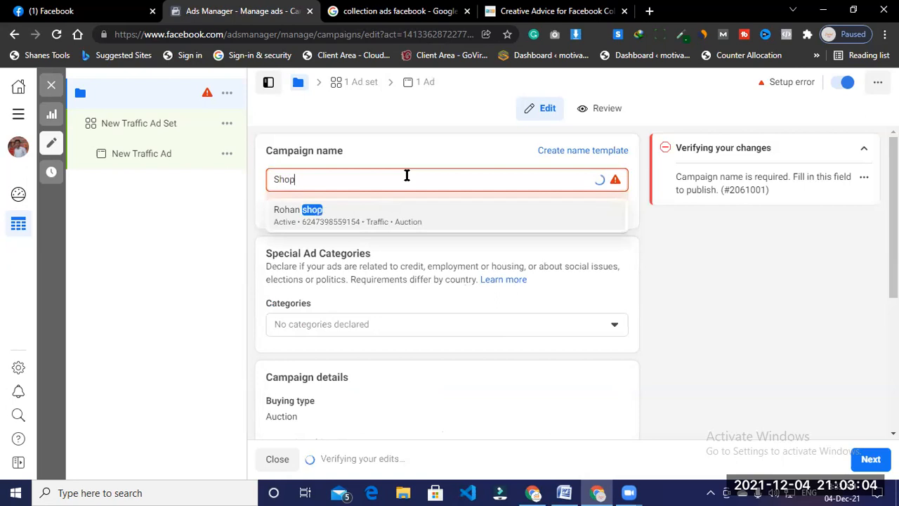
{"action": "type", "text": " Col"}
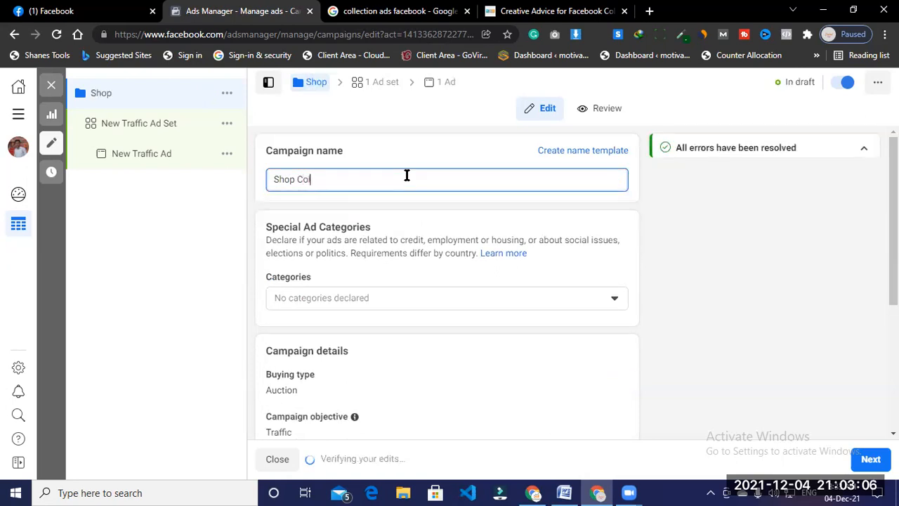
{"action": "type", "text": "lection"}
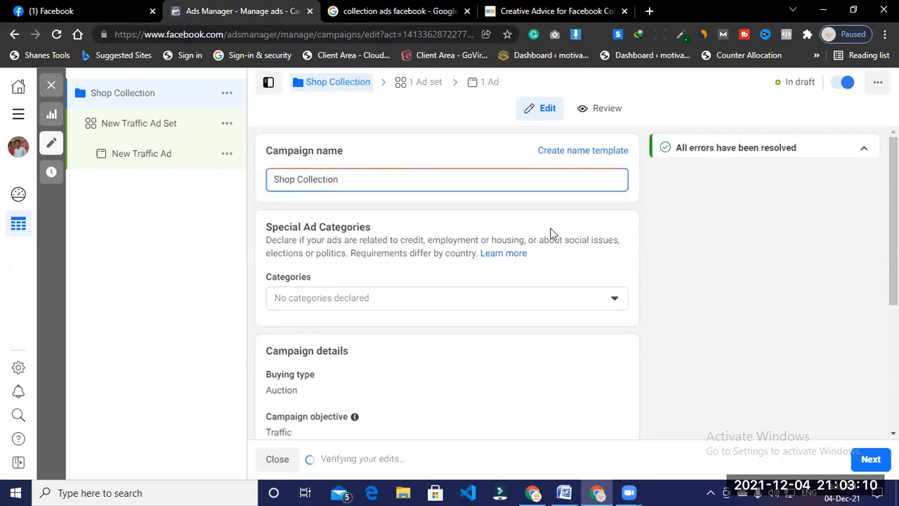
- Review the remaining campaign settings, keep their defaults, and continue to the ad set
{"action": "scroll", "coordinate": [344, 231], "scroll_direction": "down", "scroll_amount": 2}
{"action": "scroll", "coordinate": [560, 255], "scroll_direction": "down", "scroll_amount": 1}
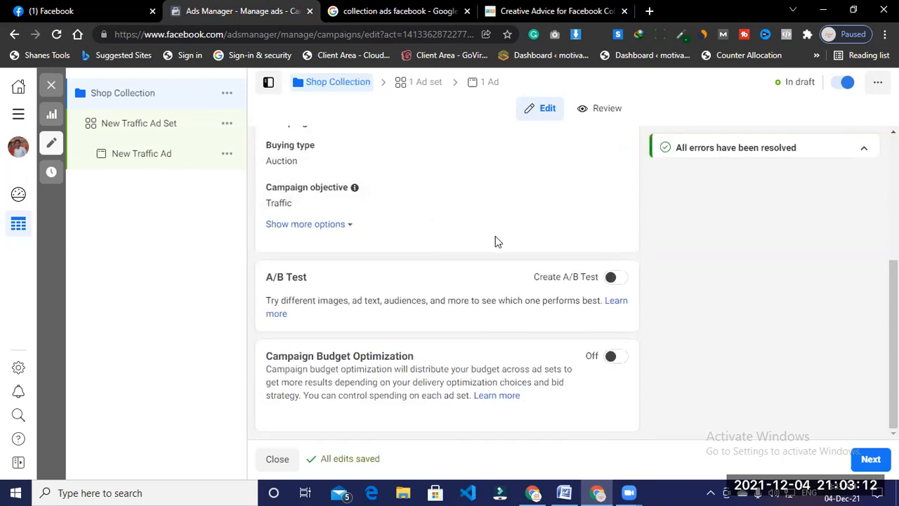
{"action": "scroll", "coordinate": [381, 251], "scroll_direction": "up", "scroll_amount": 3}
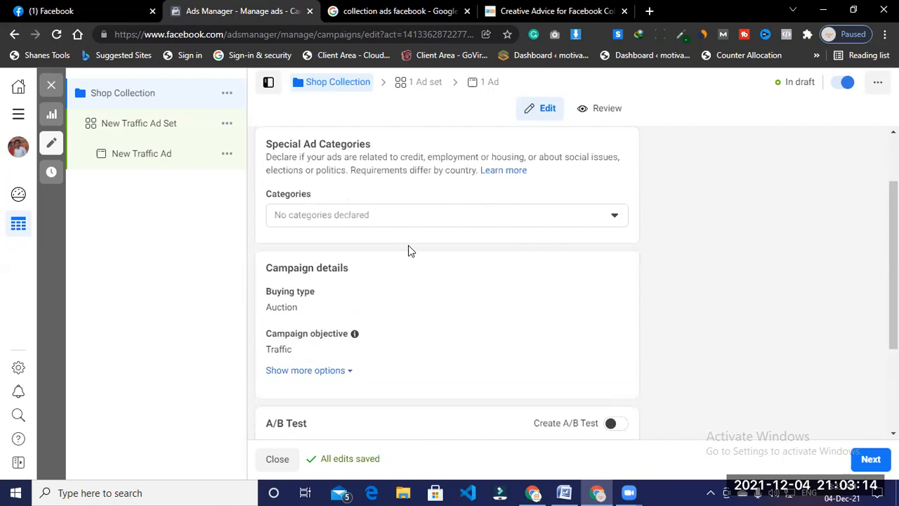
{"action": "scroll", "coordinate": [454, 238], "scroll_direction": "down", "scroll_amount": 3}
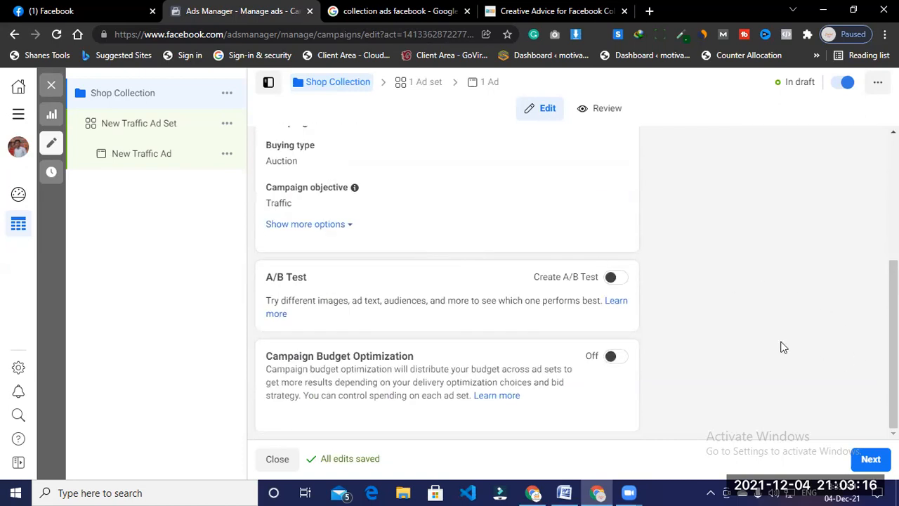
{"action": "scroll", "coordinate": [398, 203], "scroll_direction": "up", "scroll_amount": 3}
{"action": "scroll", "coordinate": [397, 205], "scroll_direction": "down", "scroll_amount": 3}
{"action": "left_click", "coordinate": [870, 460]}
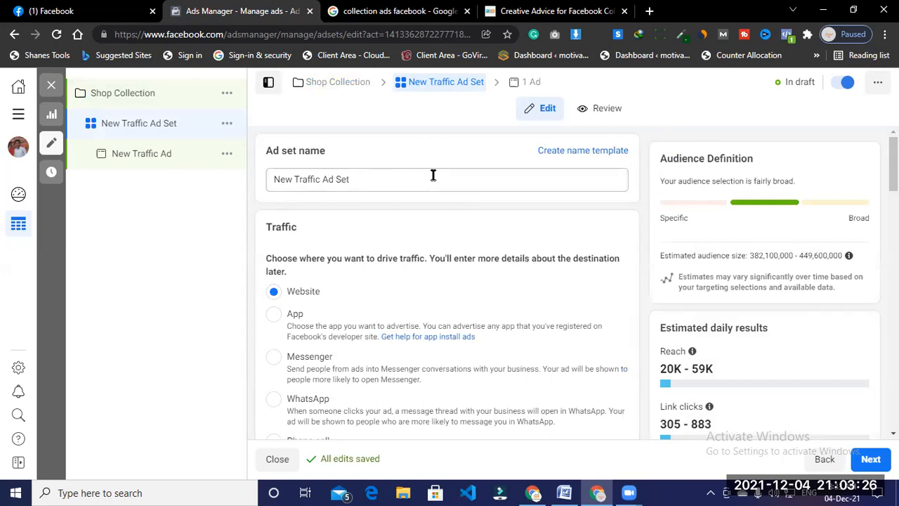
- Keep Website as the traffic destination and turn on an end date in the ad set's schedule
{"action": "scroll", "coordinate": [433, 175], "scroll_direction": "down", "scroll_amount": 1}
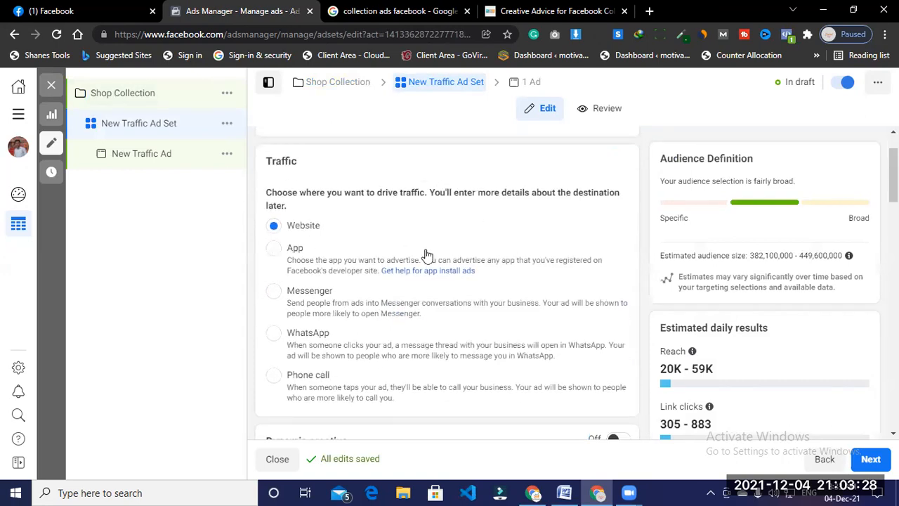
{"action": "scroll", "coordinate": [441, 219], "scroll_direction": "down", "scroll_amount": 3}
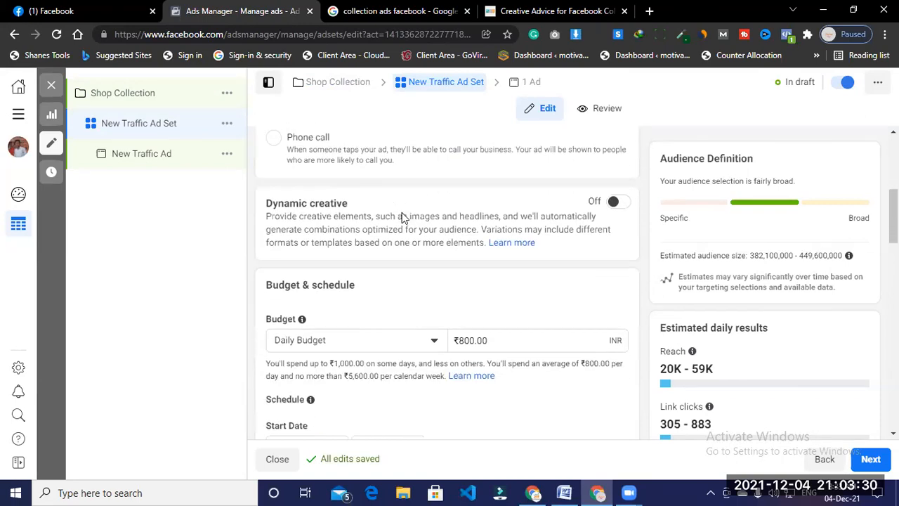
{"action": "scroll", "coordinate": [404, 217], "scroll_direction": "down", "scroll_amount": 2}
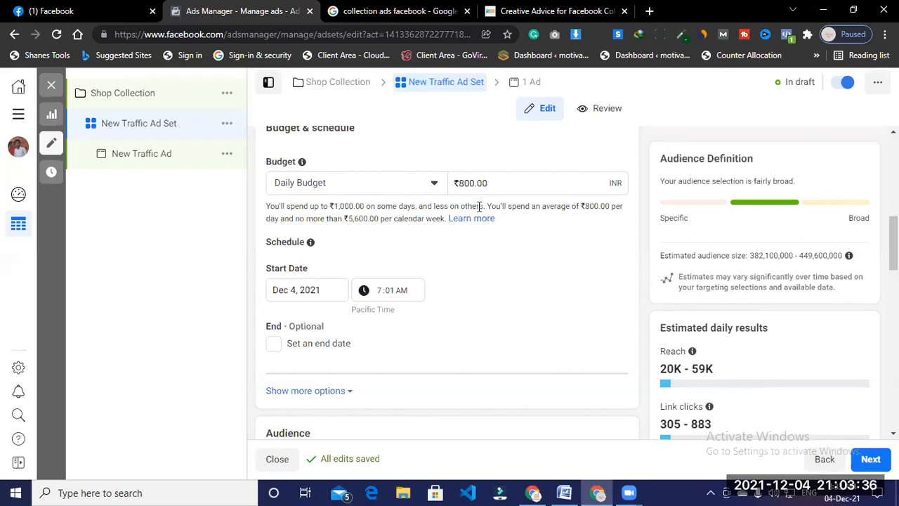
{"action": "scroll", "coordinate": [535, 201], "scroll_direction": "down", "scroll_amount": 1}
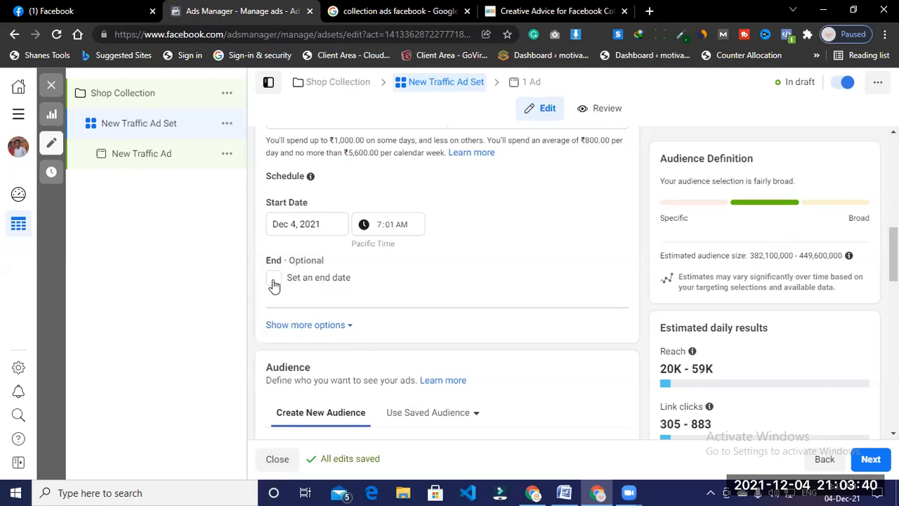
{"action": "left_click", "coordinate": [274, 278]}
{"action": "left_click", "coordinate": [316, 308]}
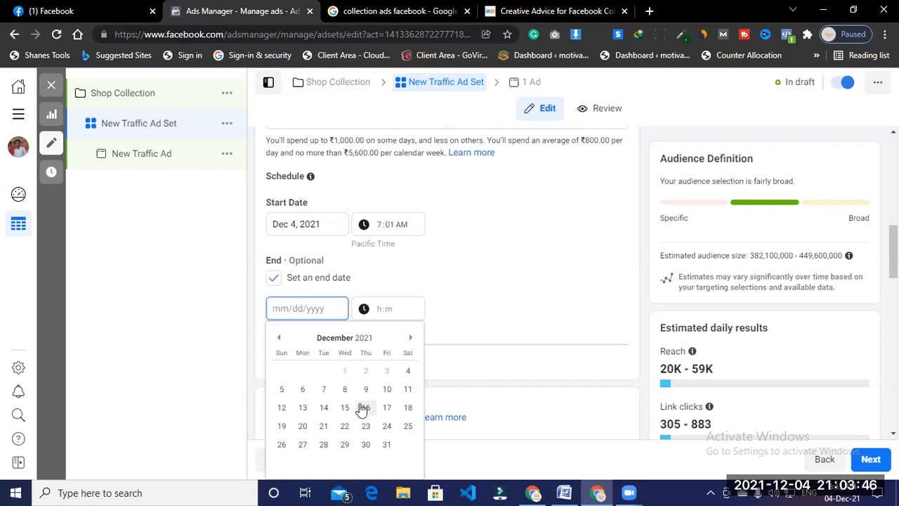
{"action": "left_click", "coordinate": [469, 298]}
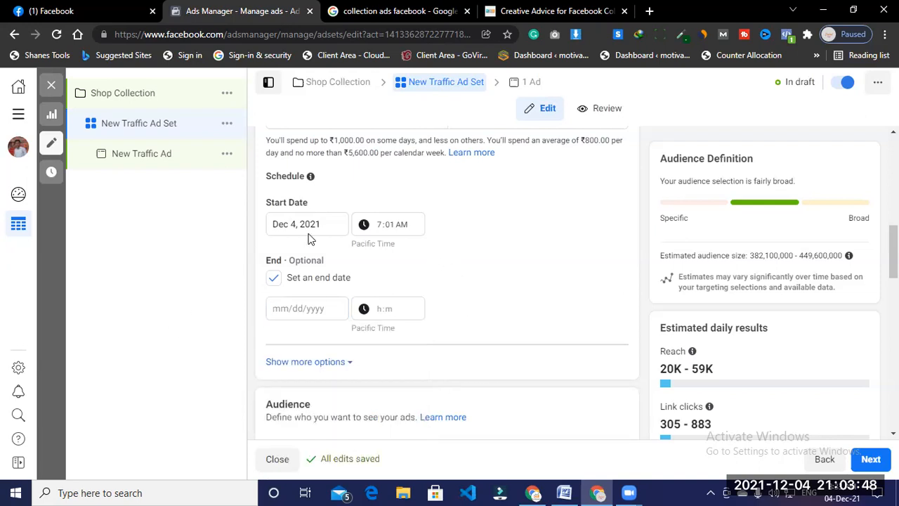
- Try the Lifetime Budget option for the ad set and switch the budget type back to Daily Budget
{"action": "scroll", "coordinate": [398, 261], "scroll_direction": "up", "scroll_amount": 3}
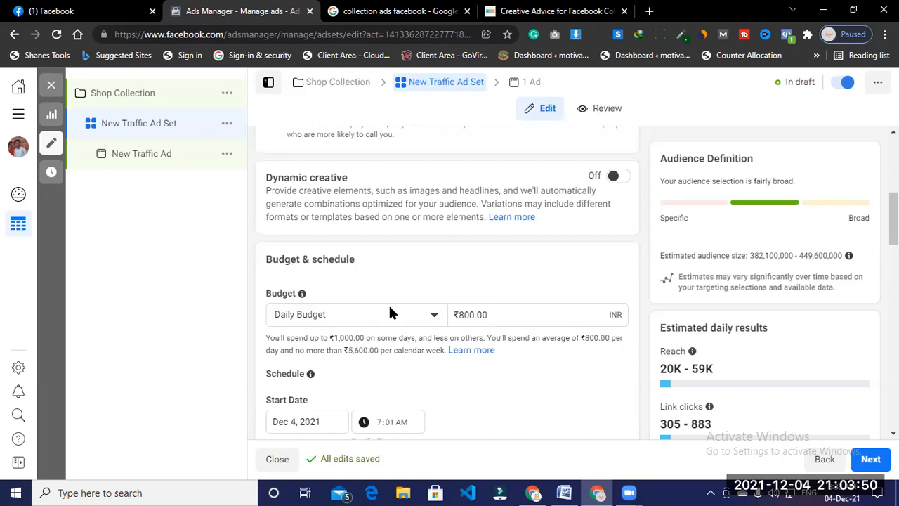
{"action": "scroll", "coordinate": [391, 312], "scroll_direction": "down", "scroll_amount": 3}
{"action": "scroll", "coordinate": [379, 351], "scroll_direction": "up", "scroll_amount": 3}
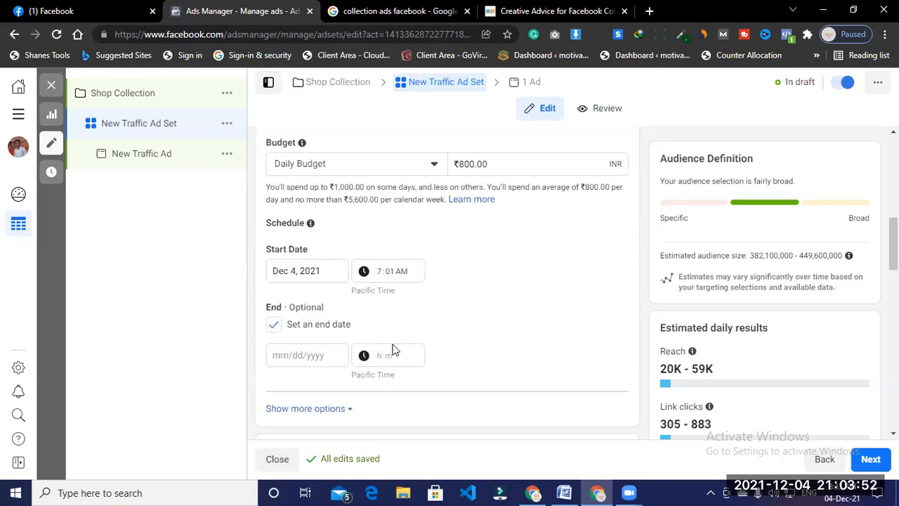
{"action": "left_click", "coordinate": [414, 314]}
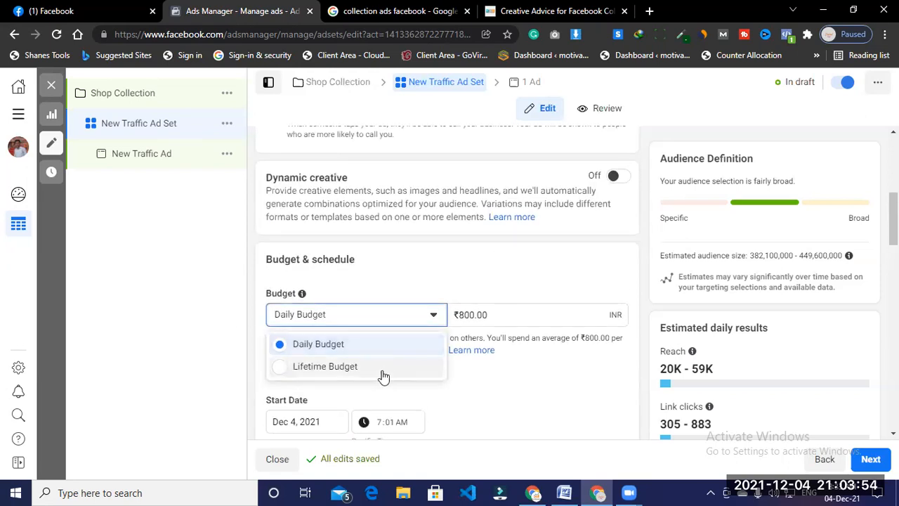
{"action": "left_click", "coordinate": [382, 368]}
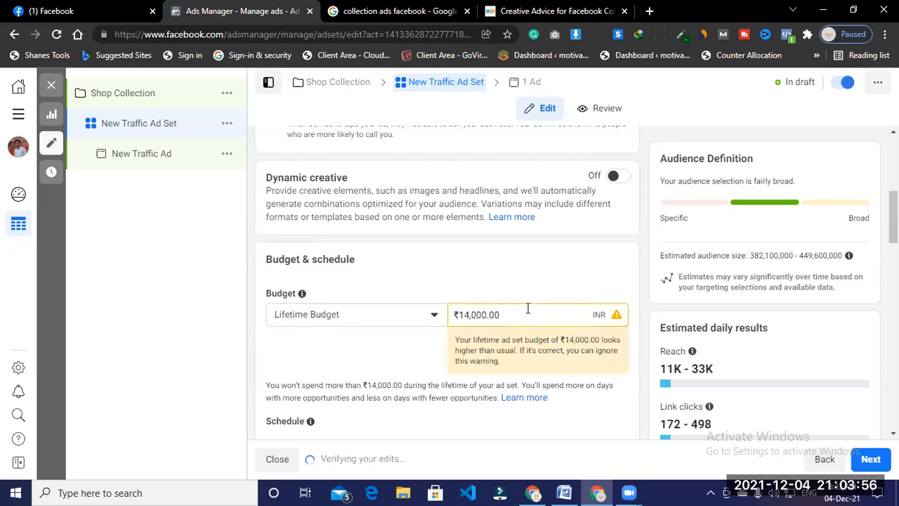
{"action": "scroll", "coordinate": [372, 344], "scroll_direction": "down", "scroll_amount": 2}
{"action": "scroll", "coordinate": [401, 361], "scroll_direction": "down", "scroll_amount": 1}
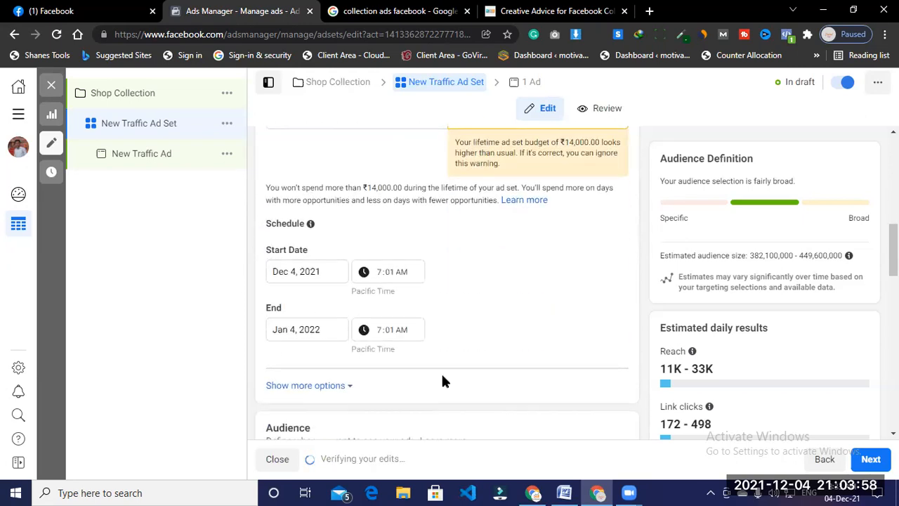
{"action": "scroll", "coordinate": [453, 300], "scroll_direction": "up", "scroll_amount": 3}
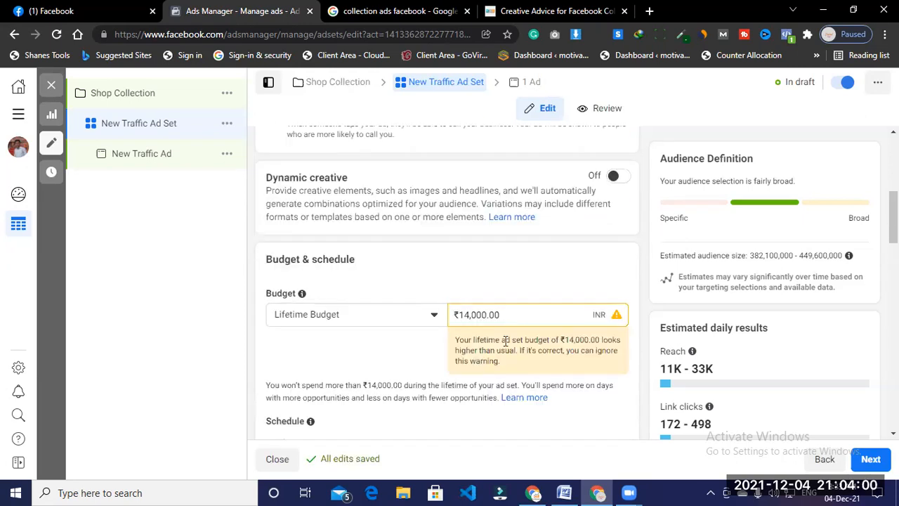
{"action": "left_click_drag", "start_coordinate": [516, 311], "coordinate": [395, 323]}
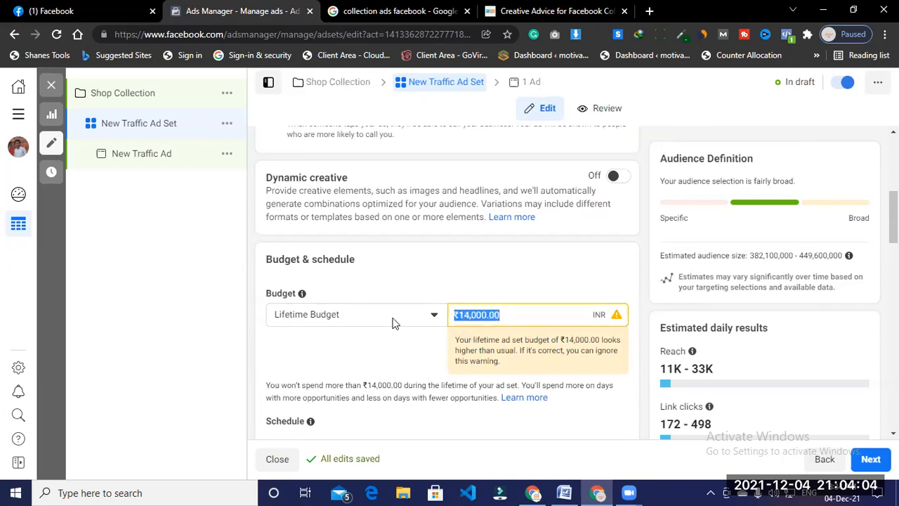
{"action": "left_click", "coordinate": [393, 320]}
{"action": "left_click", "coordinate": [344, 347]}
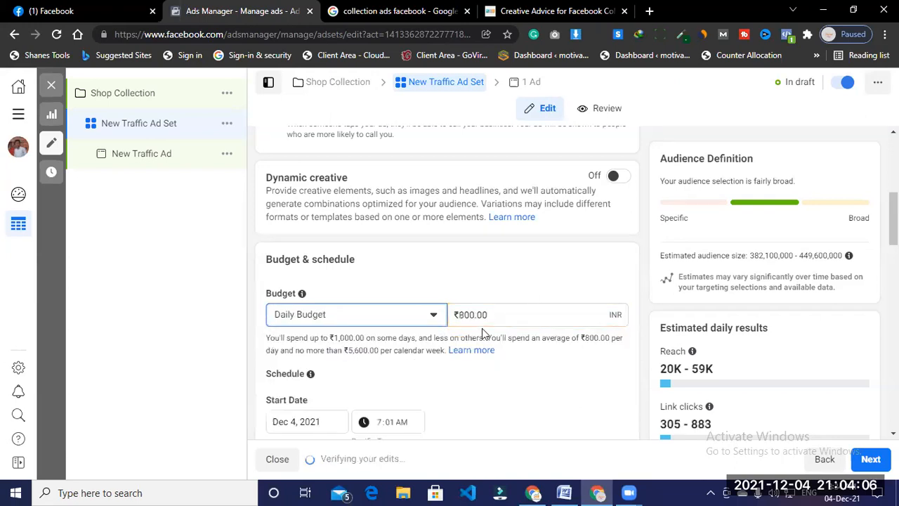
- Set the ad set's end date to January 7, 2022
{"action": "scroll", "coordinate": [513, 317], "scroll_direction": "down", "scroll_amount": 1}
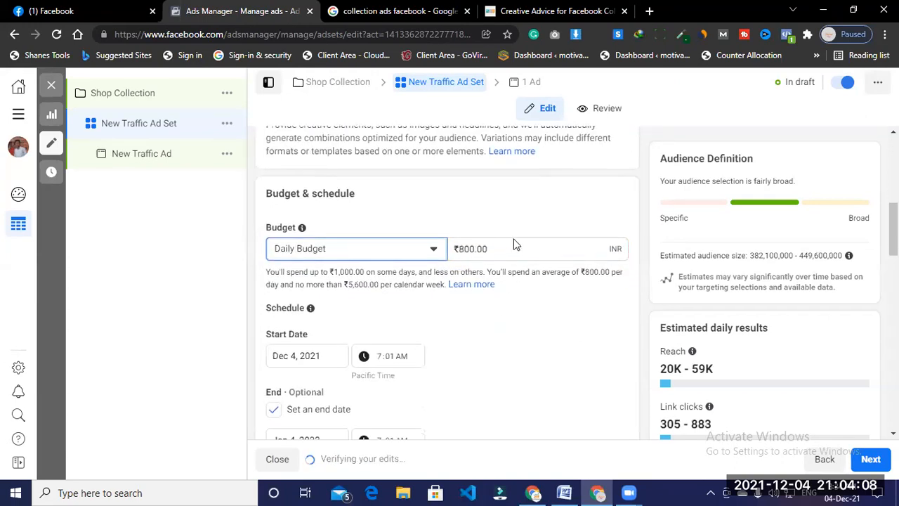
{"action": "scroll", "coordinate": [514, 244], "scroll_direction": "down", "scroll_amount": 2}
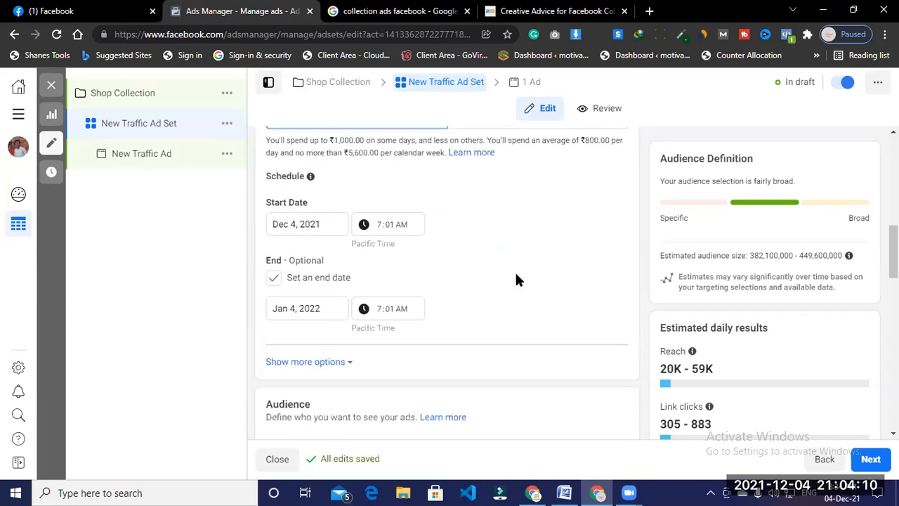
{"action": "left_click", "coordinate": [340, 307]}
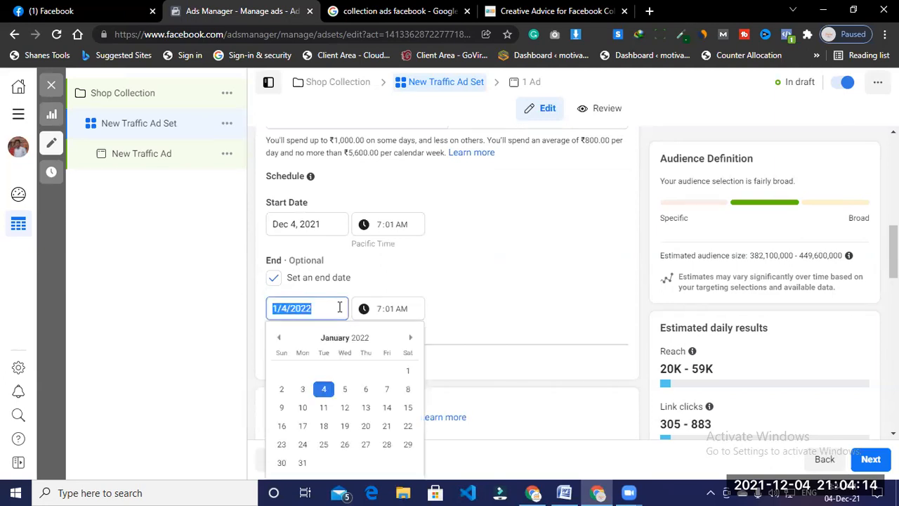
{"action": "left_click", "coordinate": [387, 392]}
- Examine the ad set's audience settings: custom audiences, location, age, gender, detailed targeting and languages
{"action": "scroll", "coordinate": [429, 338], "scroll_direction": "down", "scroll_amount": 4}
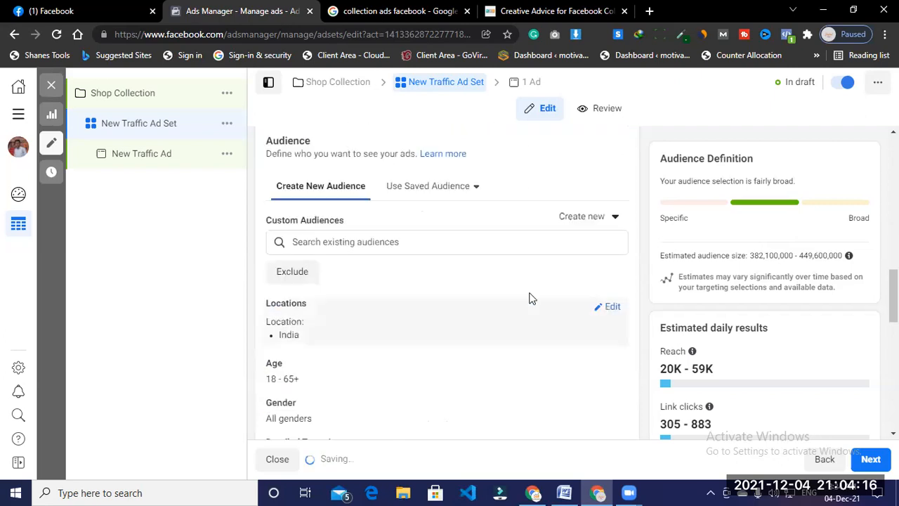
{"action": "mouse_move", "coordinate": [351, 220]}
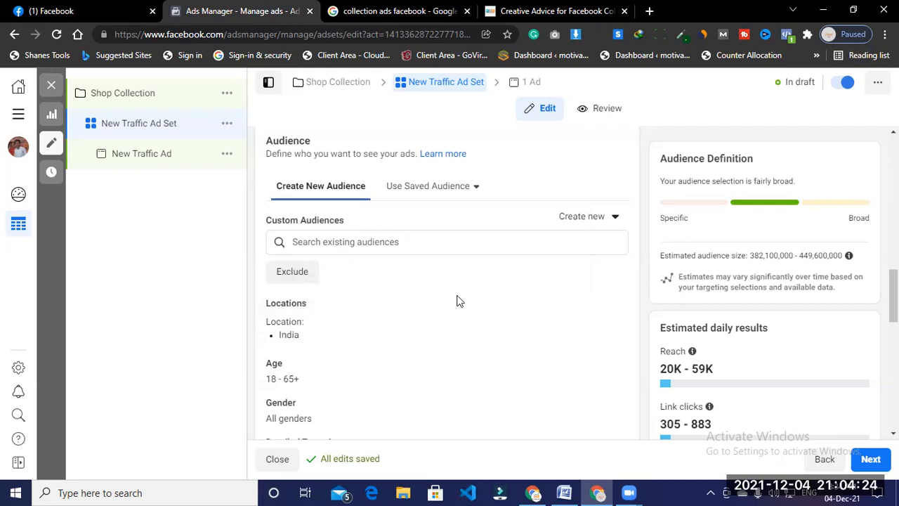
{"action": "scroll", "coordinate": [457, 301], "scroll_direction": "down", "scroll_amount": 3}
{"action": "scroll", "coordinate": [473, 237], "scroll_direction": "up", "scroll_amount": 3}
{"action": "scroll", "coordinate": [441, 251], "scroll_direction": "down", "scroll_amount": 3}
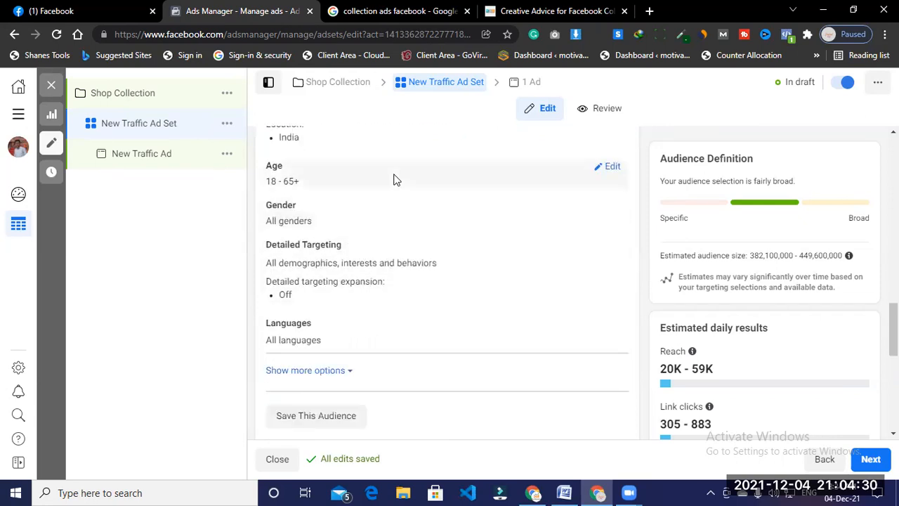
{"action": "scroll", "coordinate": [337, 239], "scroll_direction": "up", "scroll_amount": 3}
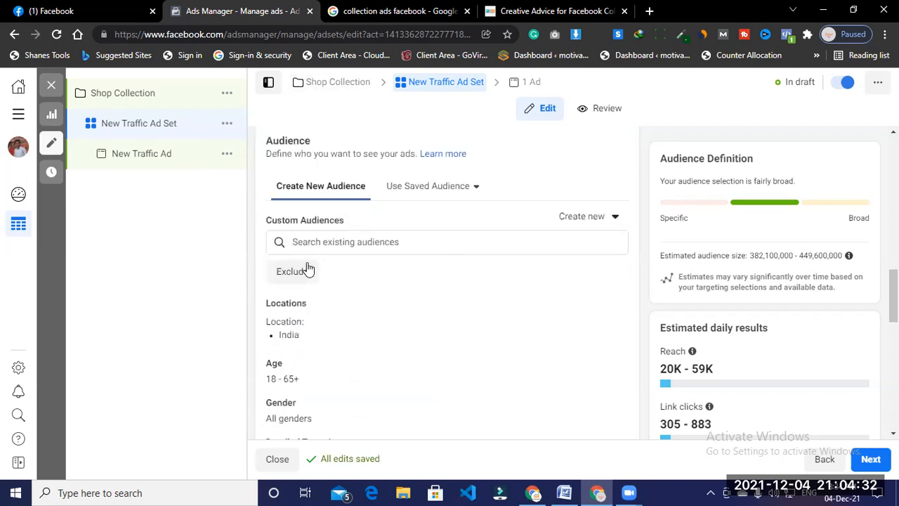
{"action": "scroll", "coordinate": [385, 281], "scroll_direction": "down", "scroll_amount": 3}
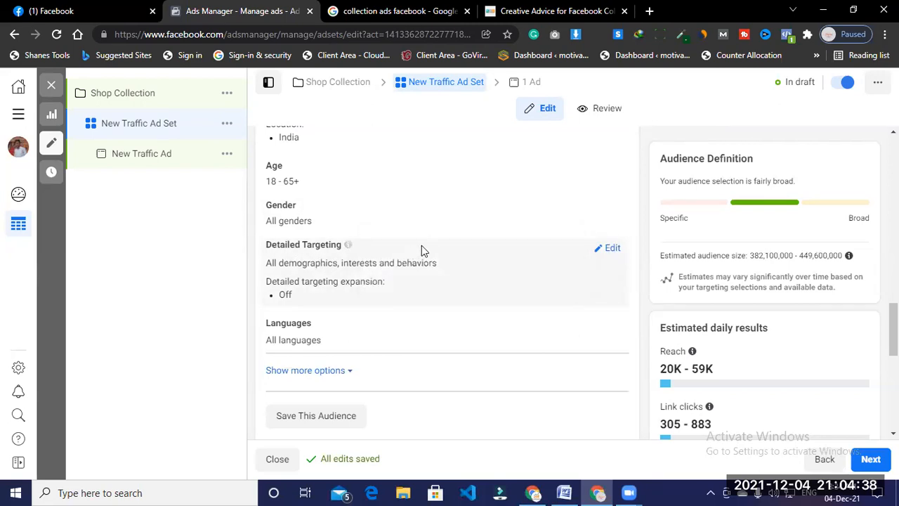
{"action": "scroll", "coordinate": [511, 241], "scroll_direction": "down", "scroll_amount": 1}
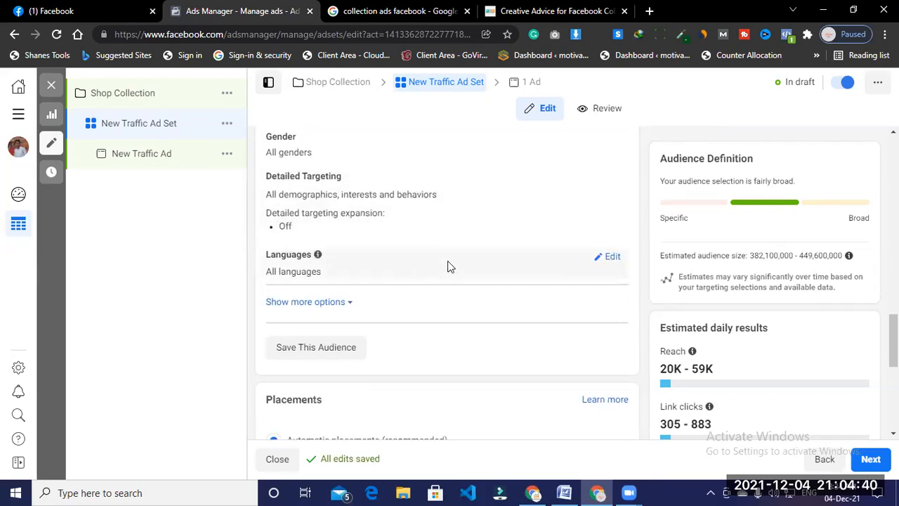
- Review the placements and delivery settings, keep automatic placements and link clicks optimization, and continue to the ad
{"action": "scroll", "coordinate": [449, 267], "scroll_direction": "down", "scroll_amount": 2}
{"action": "scroll", "coordinate": [525, 283], "scroll_direction": "down", "scroll_amount": 3}
{"action": "scroll", "coordinate": [302, 238], "scroll_direction": "up", "scroll_amount": 1}
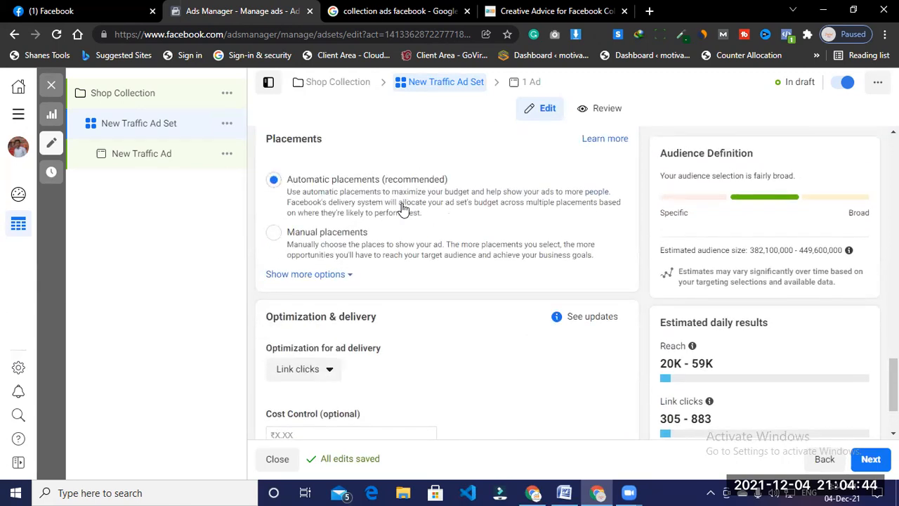
{"action": "scroll", "coordinate": [415, 201], "scroll_direction": "down", "scroll_amount": 2}
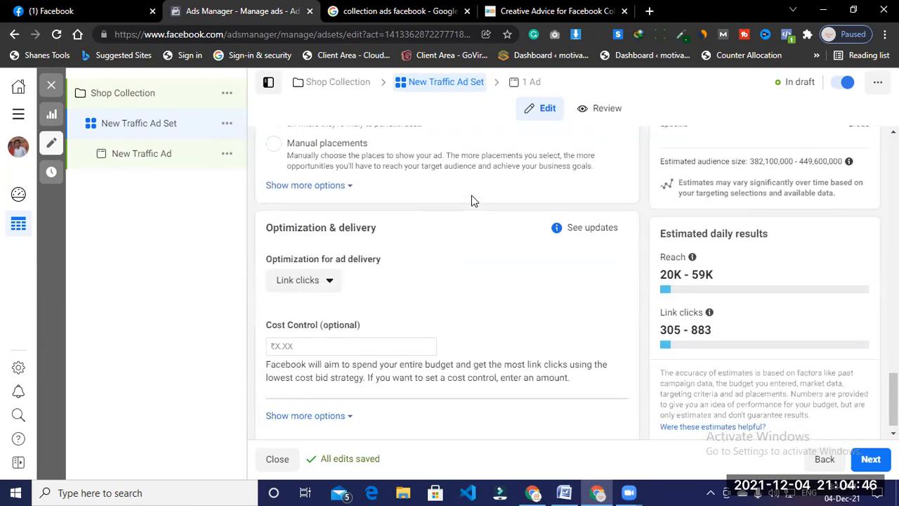
{"action": "scroll", "coordinate": [457, 177], "scroll_direction": "up", "scroll_amount": 1}
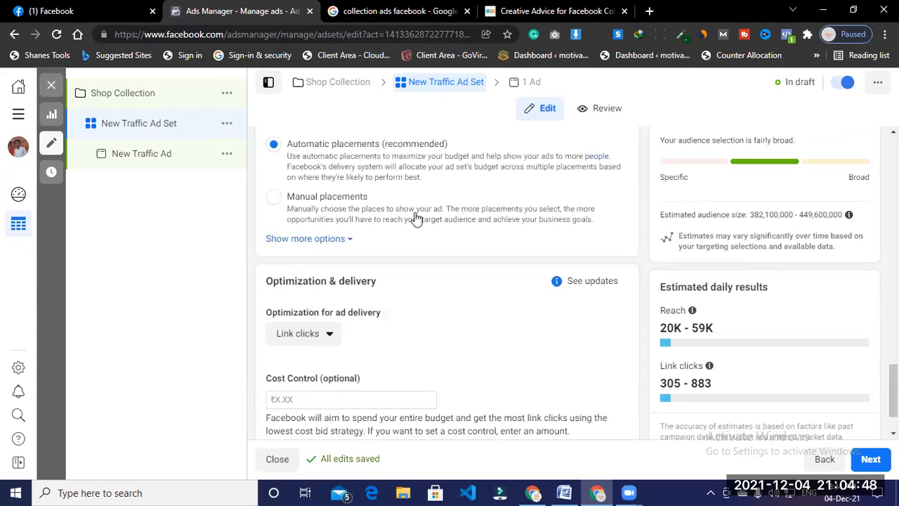
{"action": "scroll", "coordinate": [484, 190], "scroll_direction": "down", "scroll_amount": 1}
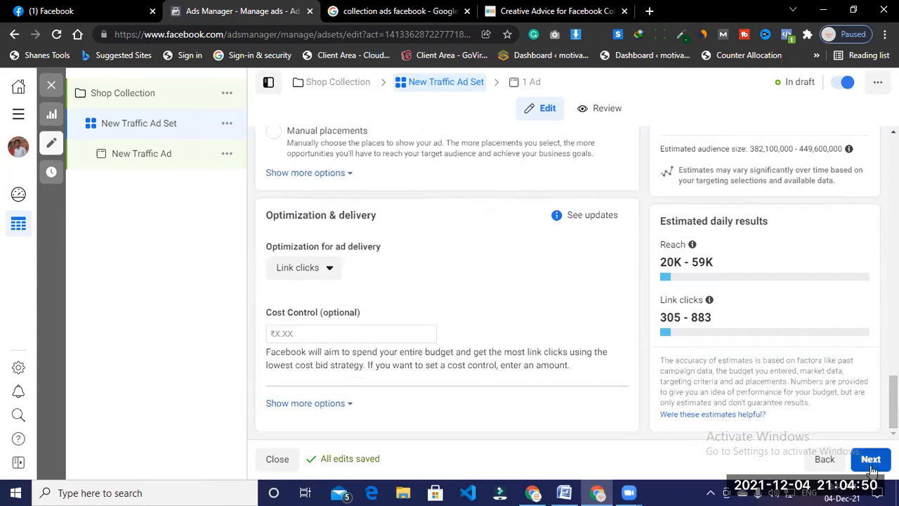
{"action": "left_click", "coordinate": [871, 460]}
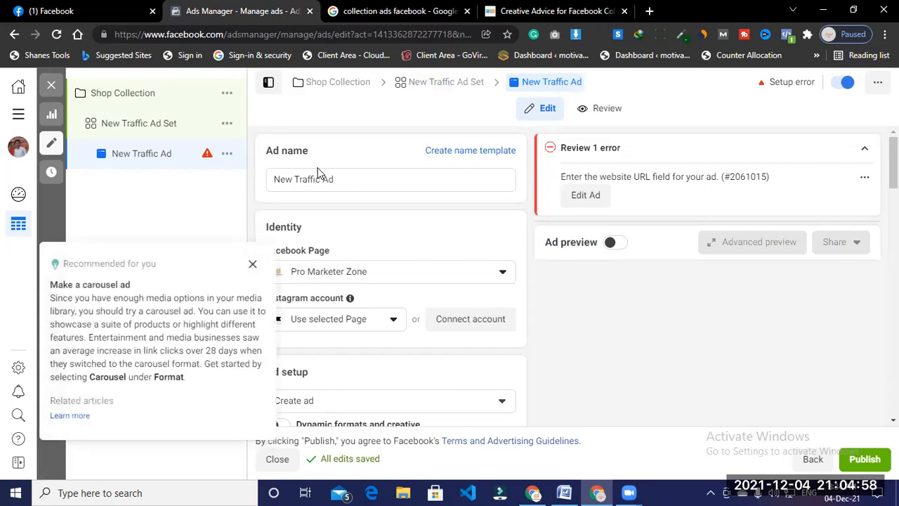
- Dismiss the carousel ad recommendation, check the collection ad examples in the Google results, and return to the ad editor
{"action": "left_click", "coordinate": [252, 265]}
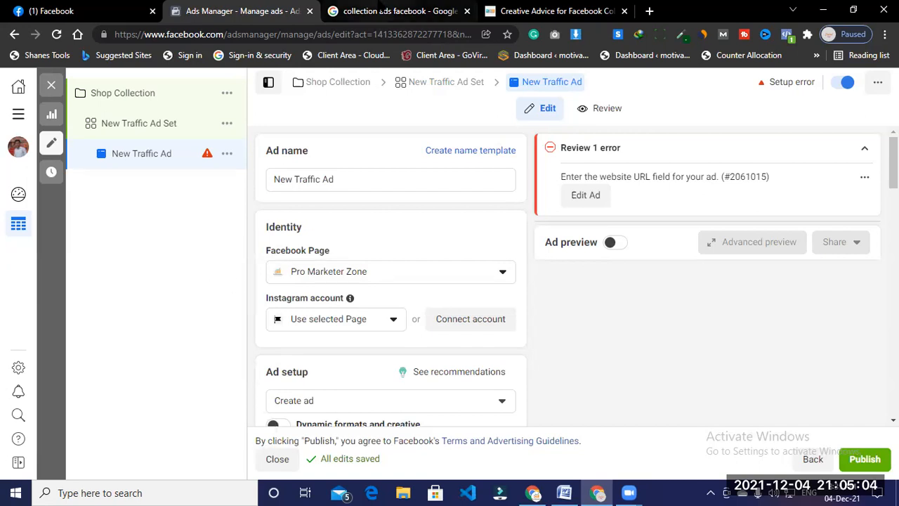
{"action": "key", "text": "ctrl+Tab"}
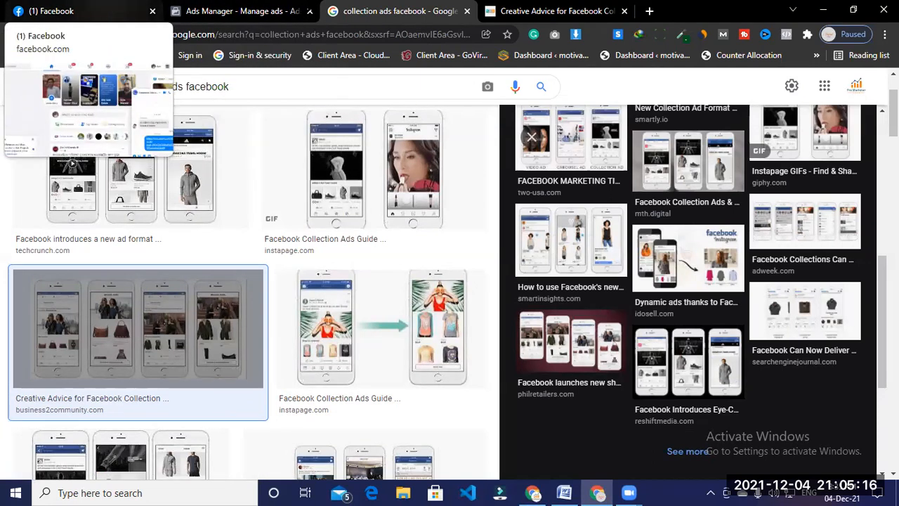
{"action": "left_click", "coordinate": [77, 11]}
{"action": "key", "text": "ctrl+Tab"}
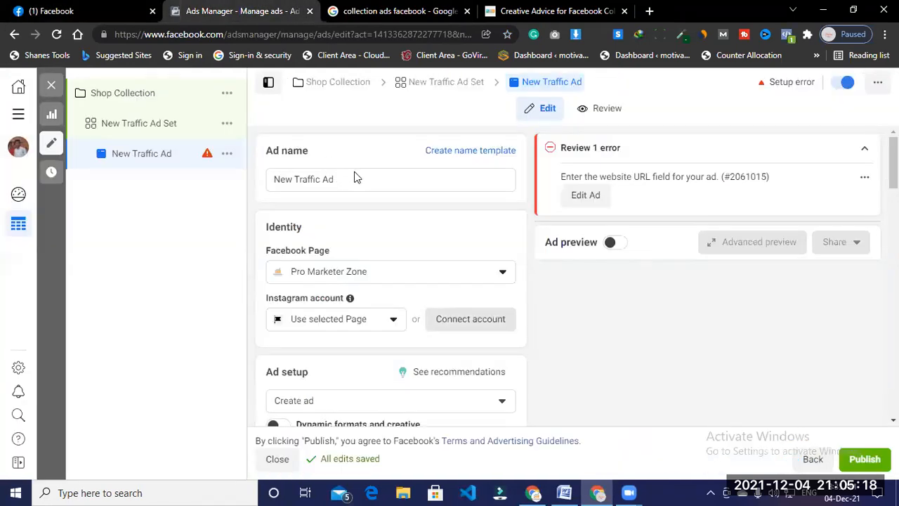
- Set the ad's Facebook Page to Jesmin Selection from the Personal pages
{"action": "left_click", "coordinate": [412, 269]}
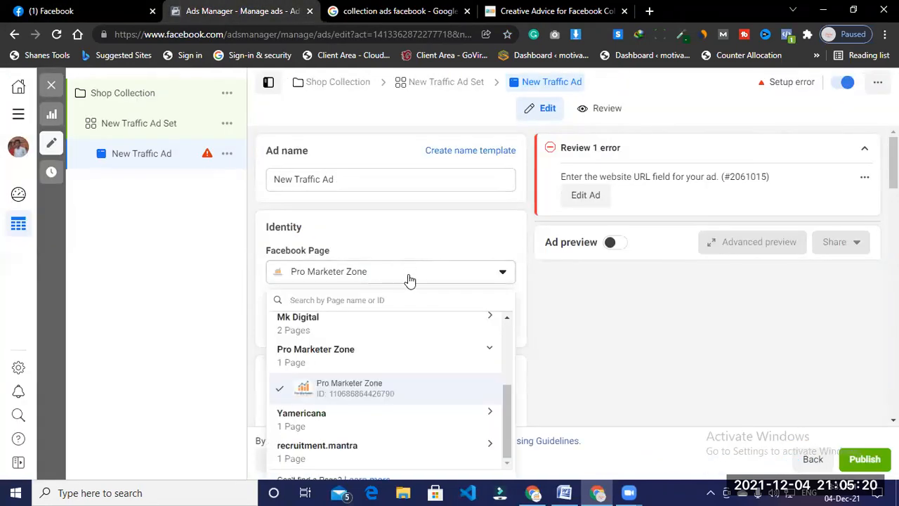
{"action": "scroll", "coordinate": [409, 279], "scroll_direction": "down", "scroll_amount": 2}
{"action": "scroll", "coordinate": [391, 325], "scroll_direction": "up", "scroll_amount": 2}
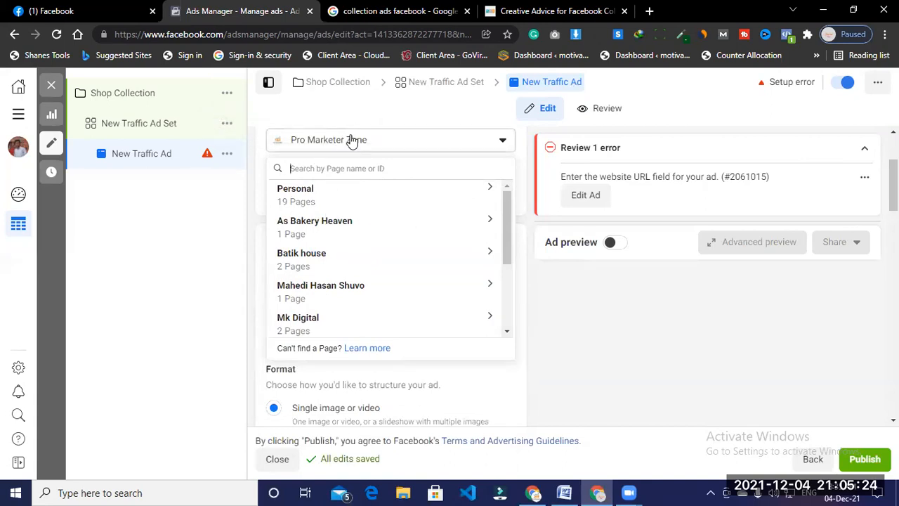
{"action": "left_click", "coordinate": [384, 202]}
{"action": "scroll", "coordinate": [443, 277], "scroll_direction": "down", "scroll_amount": 4}
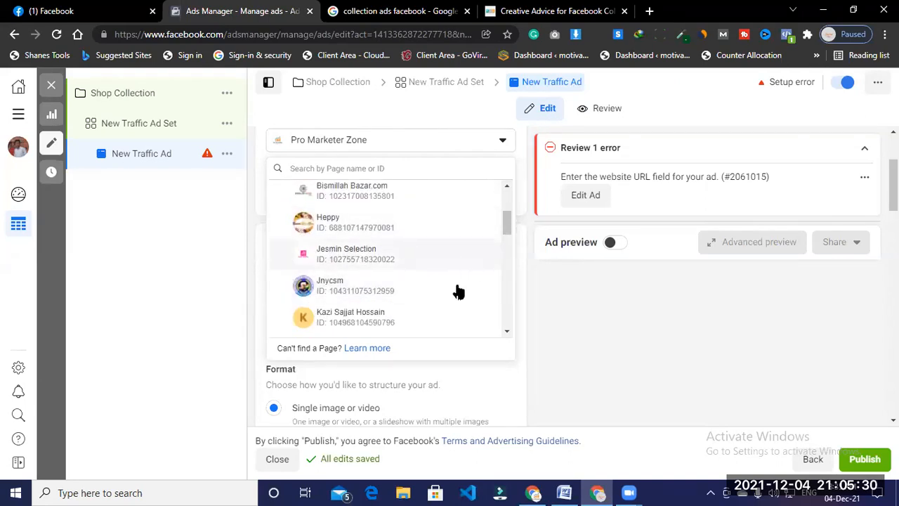
{"action": "scroll", "coordinate": [415, 264], "scroll_direction": "down", "scroll_amount": 2}
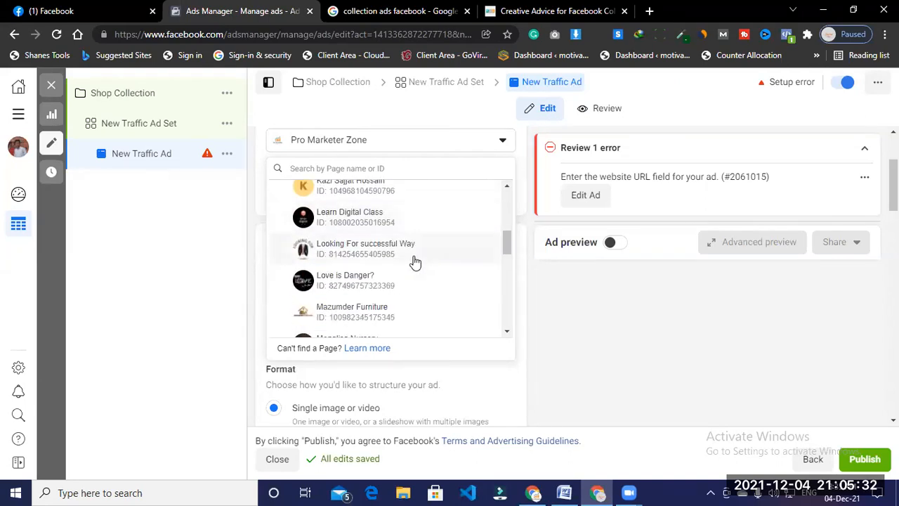
{"action": "scroll", "coordinate": [415, 260], "scroll_direction": "up", "scroll_amount": 2}
{"action": "scroll", "coordinate": [415, 236], "scroll_direction": "down", "scroll_amount": 2}
{"action": "scroll", "coordinate": [415, 239], "scroll_direction": "down", "scroll_amount": 2}
{"action": "scroll", "coordinate": [447, 239], "scroll_direction": "up", "scroll_amount": 5}
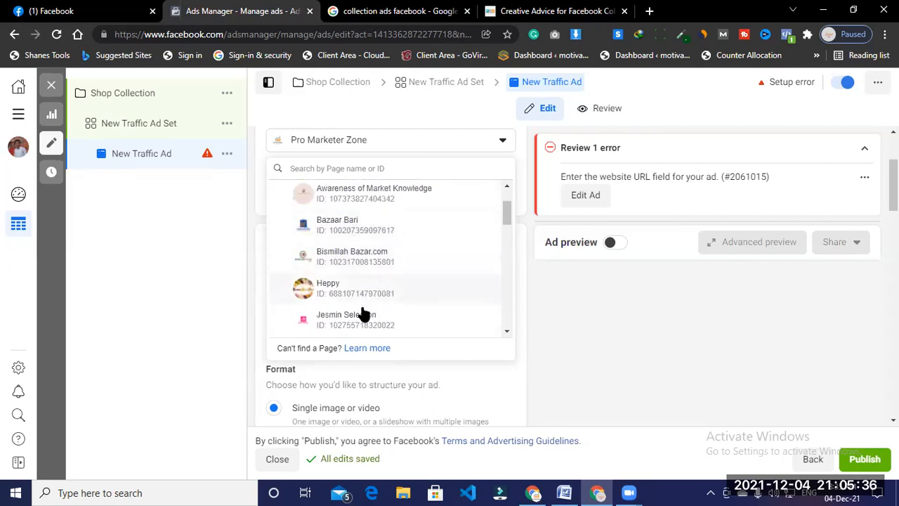
{"action": "left_click", "coordinate": [385, 319]}
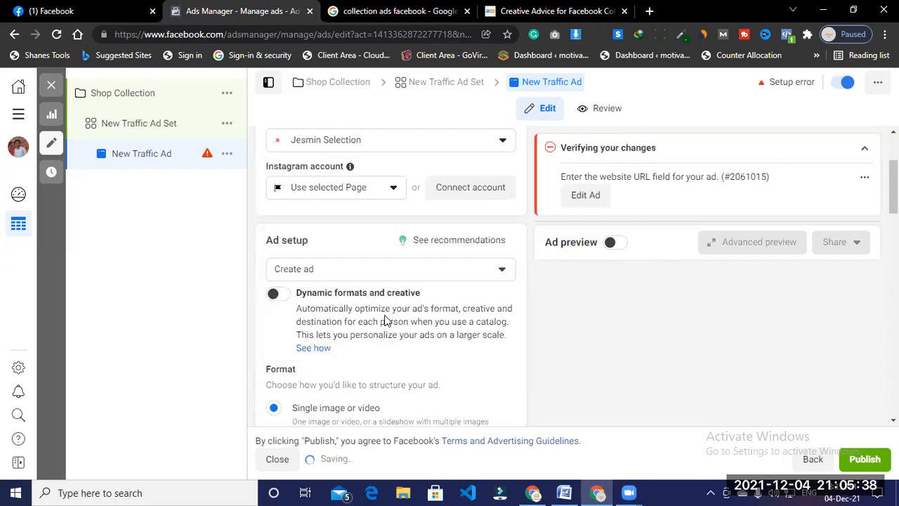
- Check the ad setup source options and keep Create ad
{"action": "scroll", "coordinate": [365, 185], "scroll_direction": "down", "scroll_amount": 3}
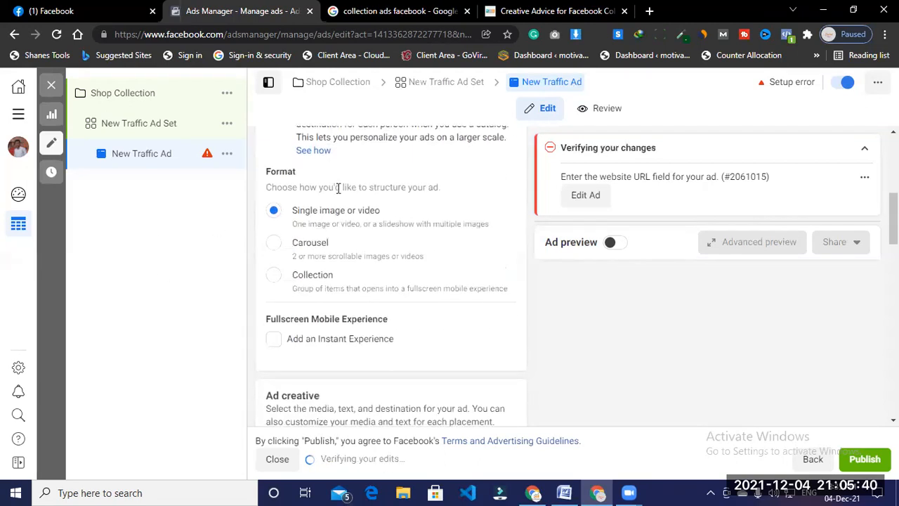
{"action": "scroll", "coordinate": [335, 247], "scroll_direction": "up", "scroll_amount": 3}
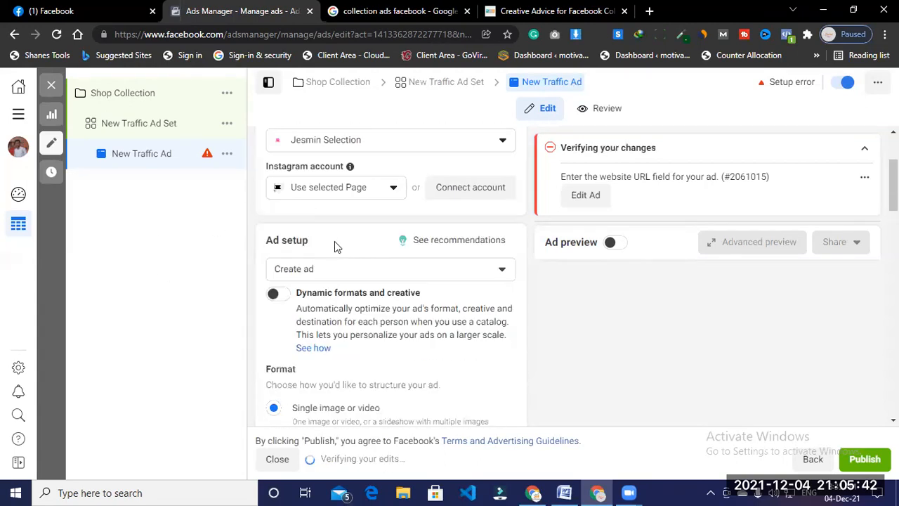
{"action": "left_click", "coordinate": [388, 269]}
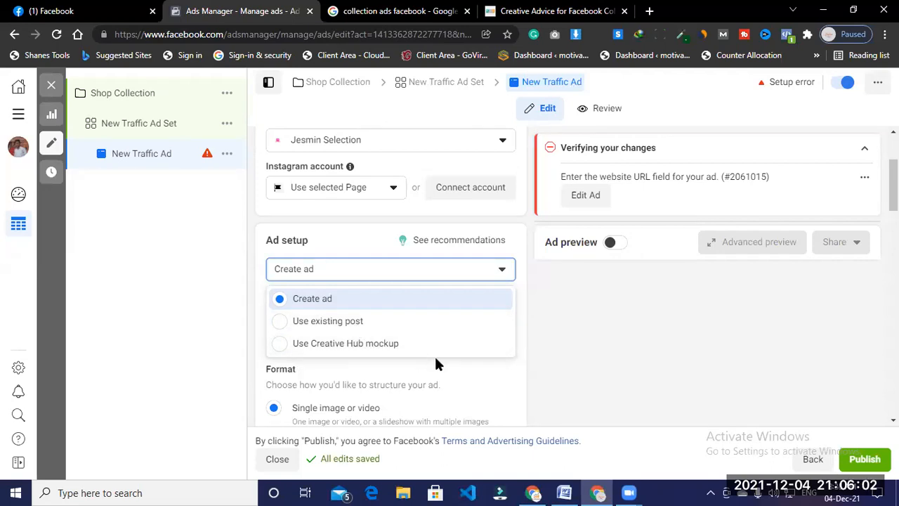
{"action": "left_click", "coordinate": [495, 358]}
{"action": "scroll", "coordinate": [456, 351], "scroll_direction": "down", "scroll_amount": 2}
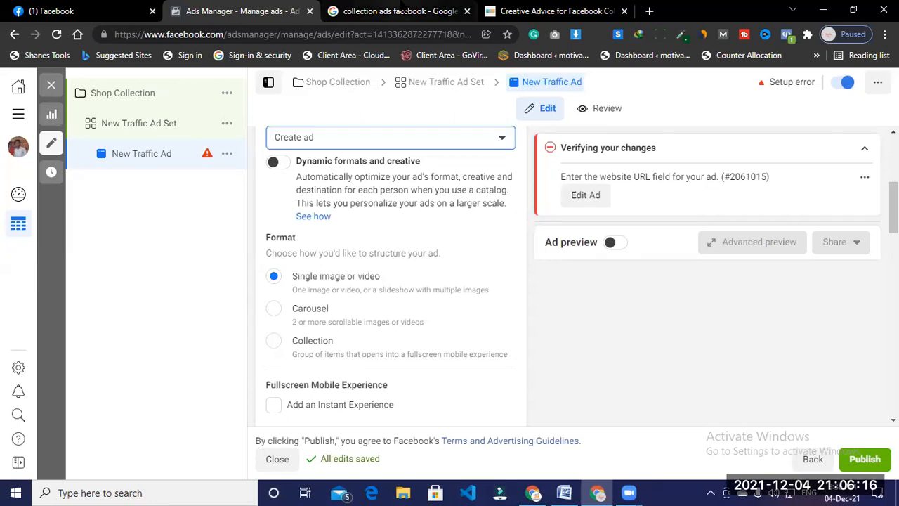
- Glance at the collection ad examples in the Google results and set the ad format to Collection
{"action": "left_click", "coordinate": [400, 9]}
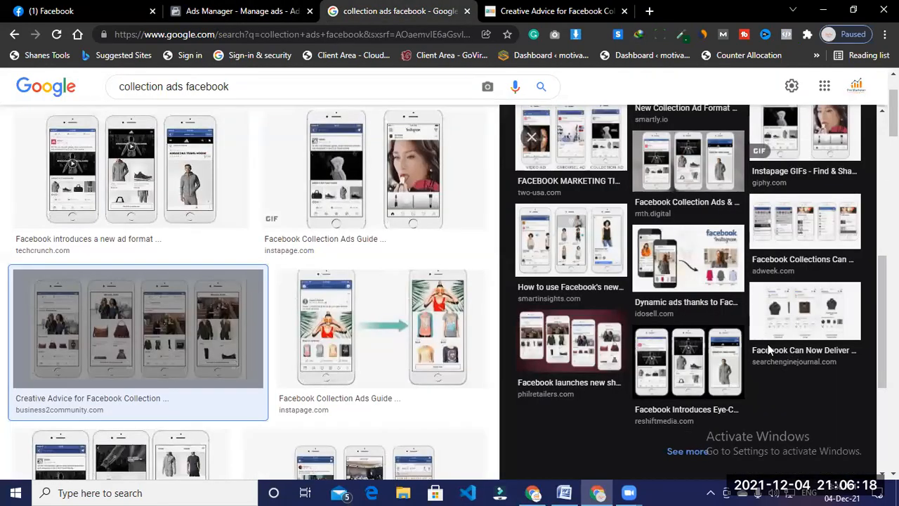
{"action": "left_click", "coordinate": [222, 8]}
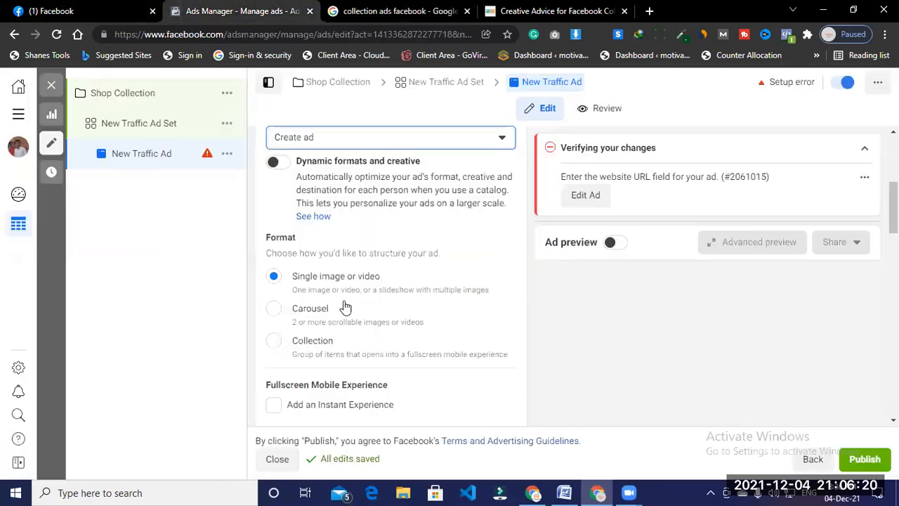
{"action": "scroll", "coordinate": [354, 290], "scroll_direction": "down", "scroll_amount": 2}
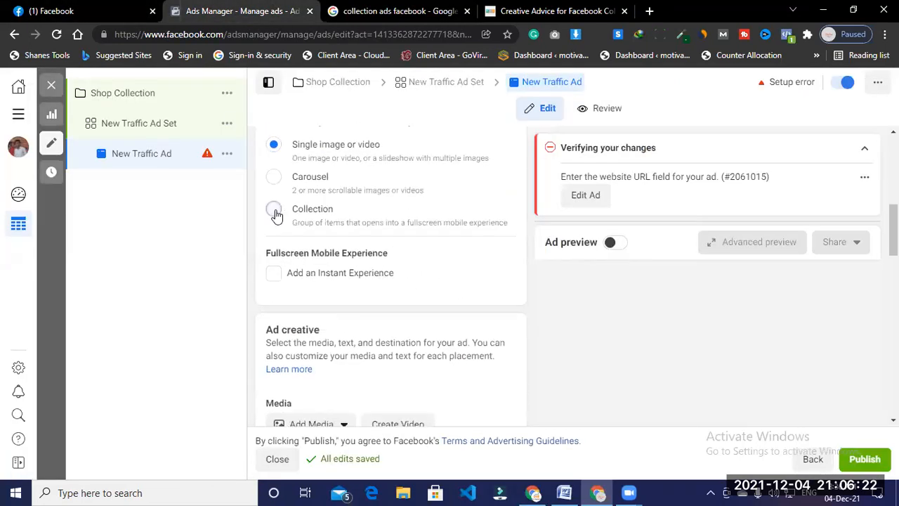
{"action": "left_click", "coordinate": [274, 211]}
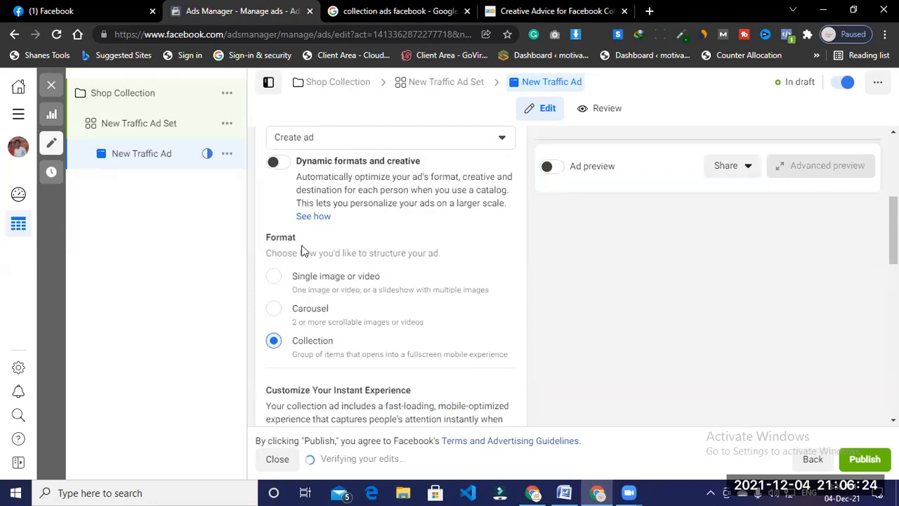
- Create an Instant Experience from the Customer Acquisition template
{"action": "scroll", "coordinate": [344, 380], "scroll_direction": "down", "scroll_amount": 2}
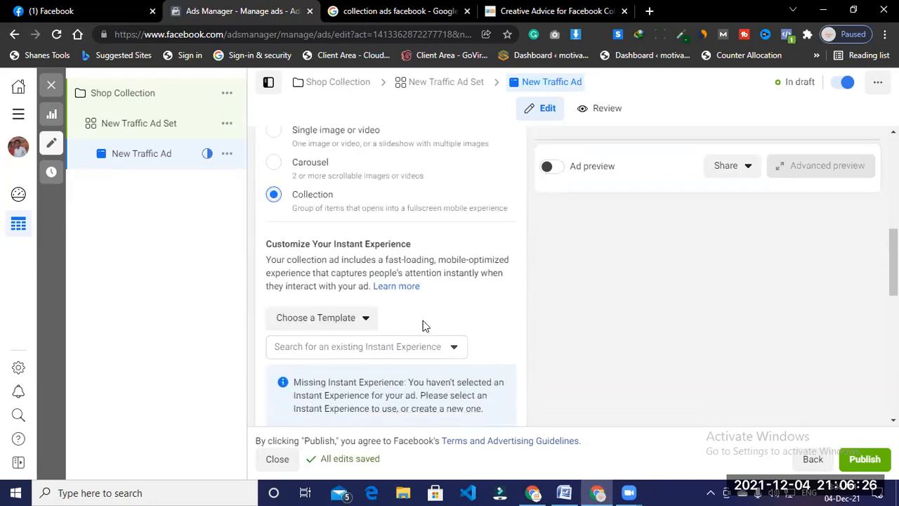
{"action": "scroll", "coordinate": [425, 325], "scroll_direction": "down", "scroll_amount": 2}
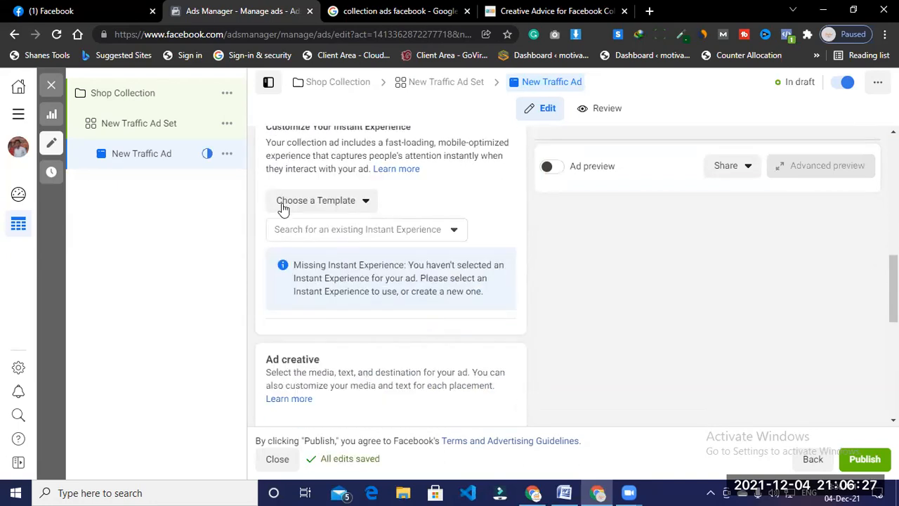
{"action": "left_click", "coordinate": [349, 202]}
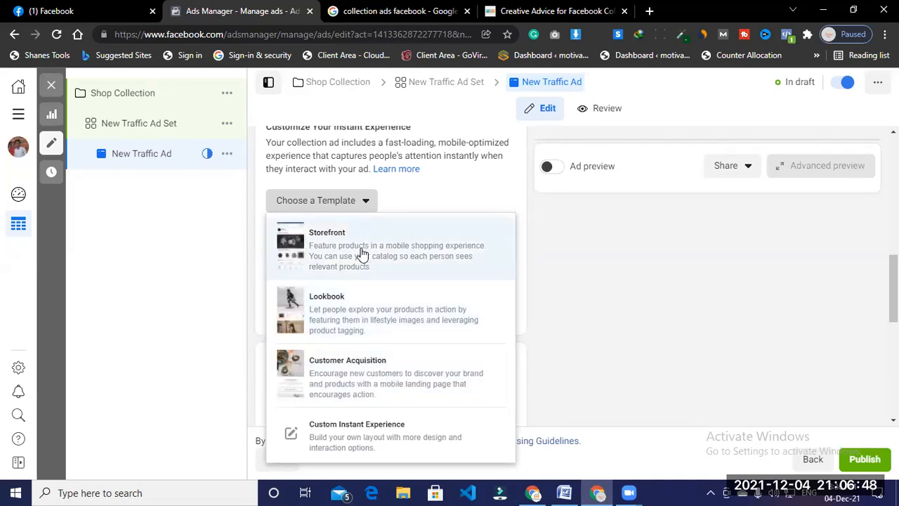
{"action": "left_click", "coordinate": [415, 373]}
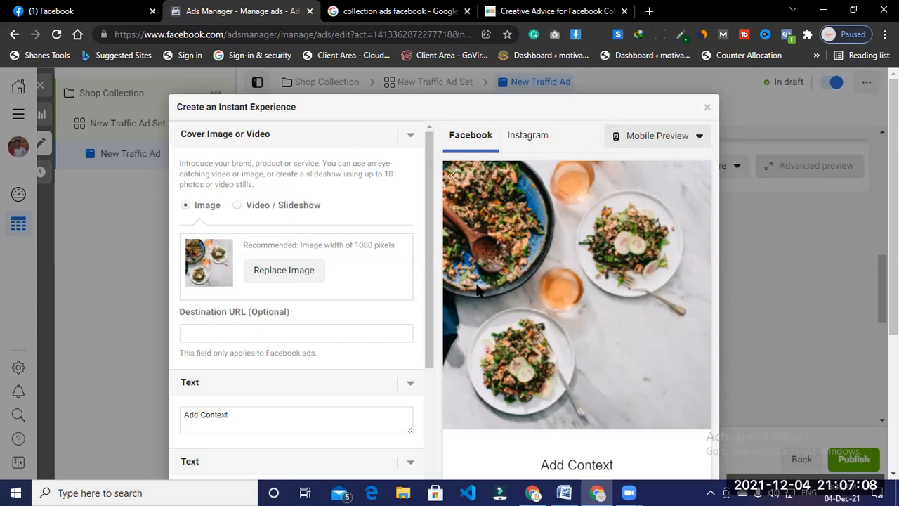
- Look through the Instant Experience preview, send a mobile preview to Facebook and dismiss the notice
{"action": "scroll", "coordinate": [476, 288], "scroll_direction": "down", "scroll_amount": 6}
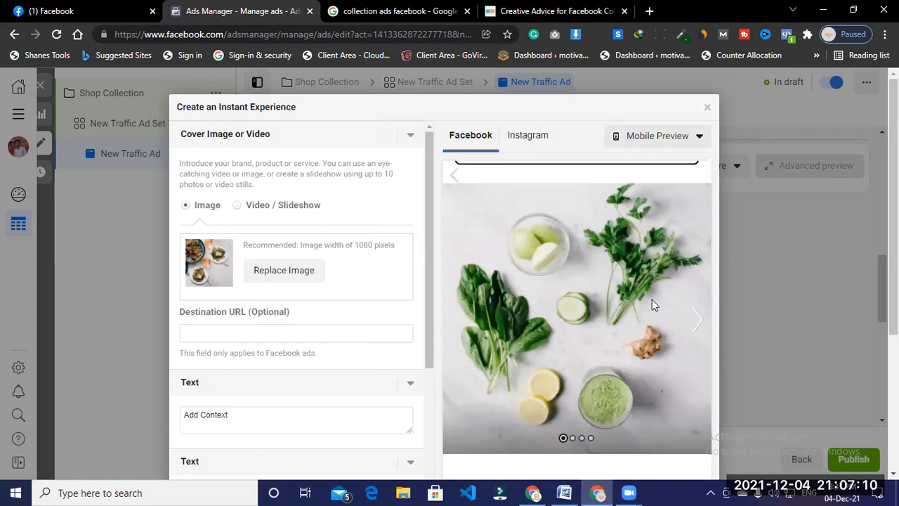
{"action": "scroll", "coordinate": [652, 299], "scroll_direction": "down", "scroll_amount": 10}
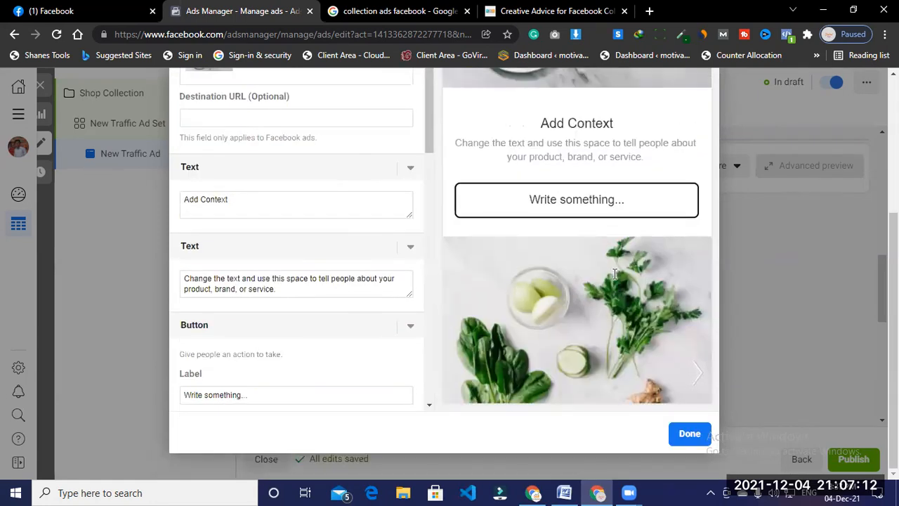
{"action": "scroll", "coordinate": [614, 274], "scroll_direction": "up", "scroll_amount": 10}
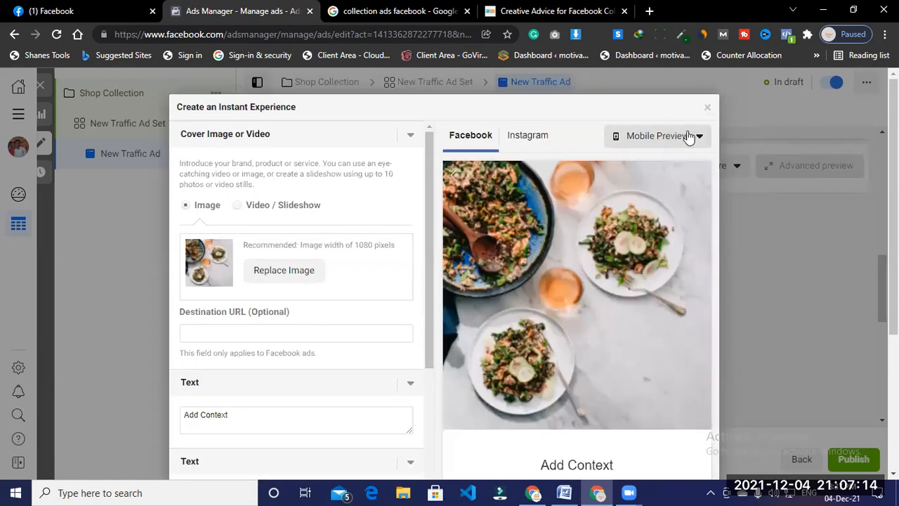
{"action": "left_click", "coordinate": [688, 137]}
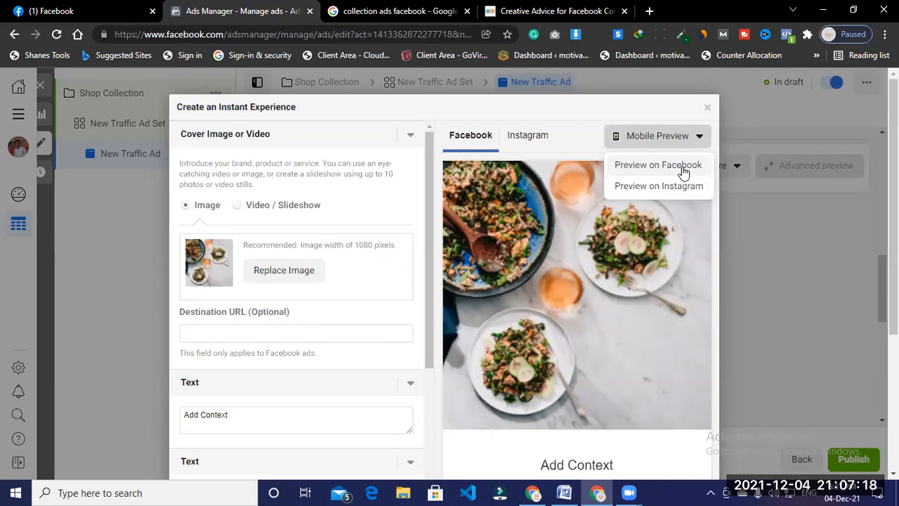
{"action": "left_click", "coordinate": [685, 167]}
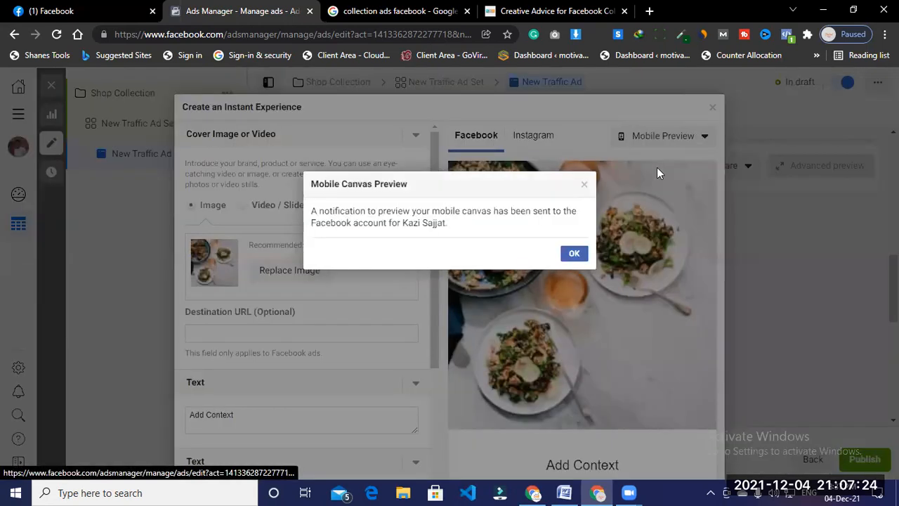
{"action": "left_click", "coordinate": [577, 255]}
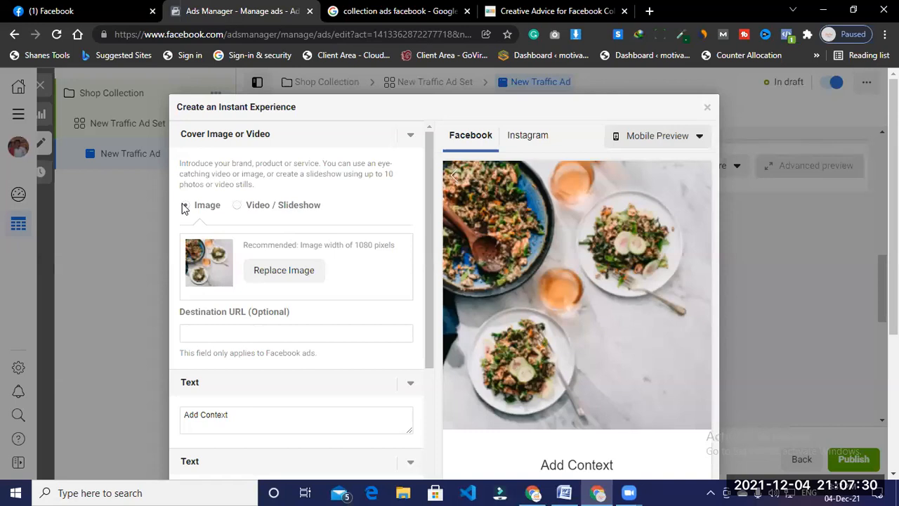
- Try the Video / Slideshow option for the Instant Experience cover and return to Image
{"action": "left_click", "coordinate": [239, 205]}
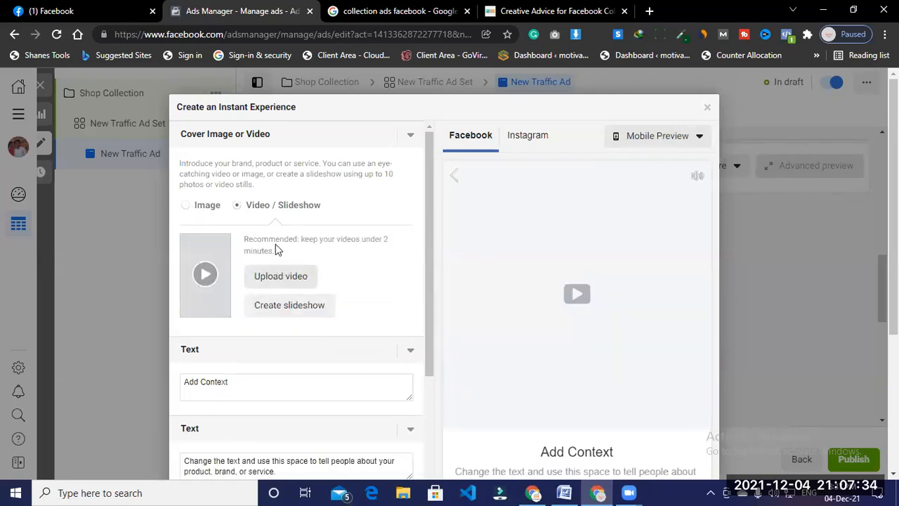
{"action": "scroll", "coordinate": [575, 287], "scroll_direction": "down", "scroll_amount": 2}
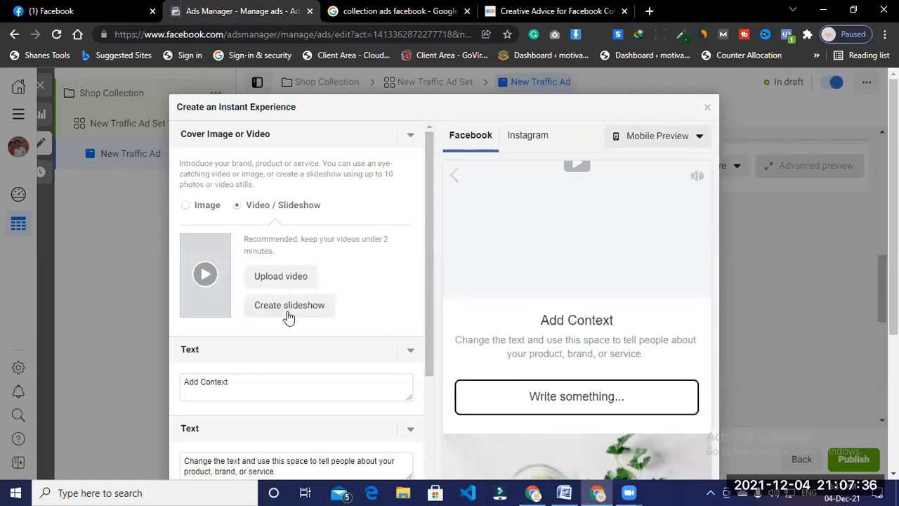
{"action": "left_click", "coordinate": [187, 206]}
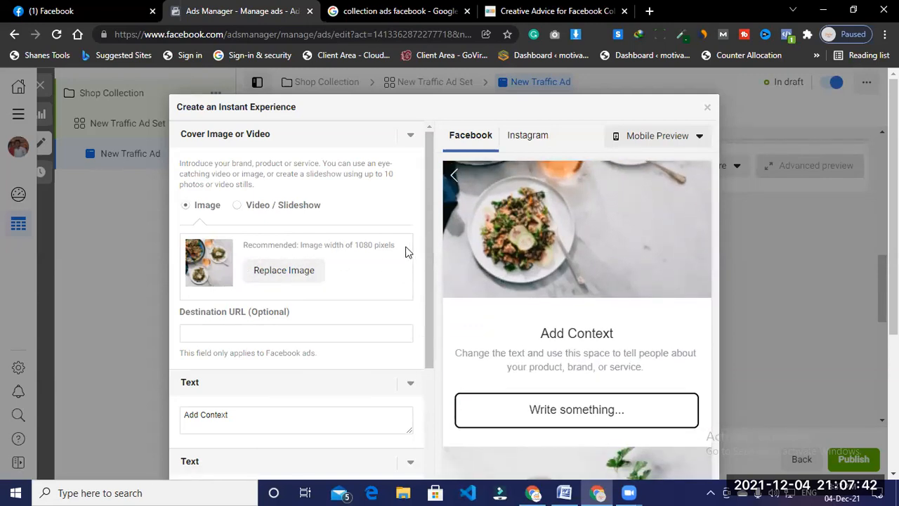
- Examine the Instant Experience's carousel image slots and compare them with the collection ad examples in the Google results
{"action": "scroll", "coordinate": [404, 251], "scroll_direction": "down", "scroll_amount": 3}
{"action": "scroll", "coordinate": [213, 276], "scroll_direction": "down", "scroll_amount": 5}
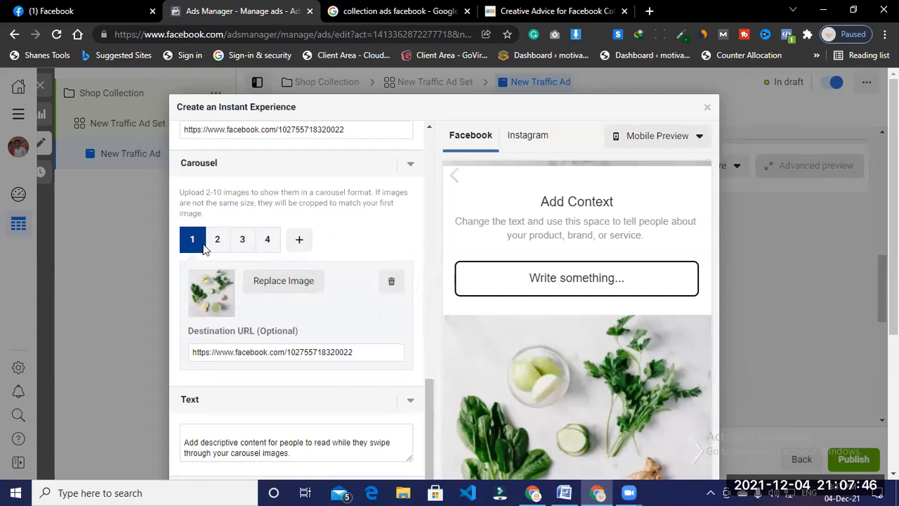
{"action": "left_click", "coordinate": [217, 239]}
{"action": "left_click", "coordinate": [247, 240]}
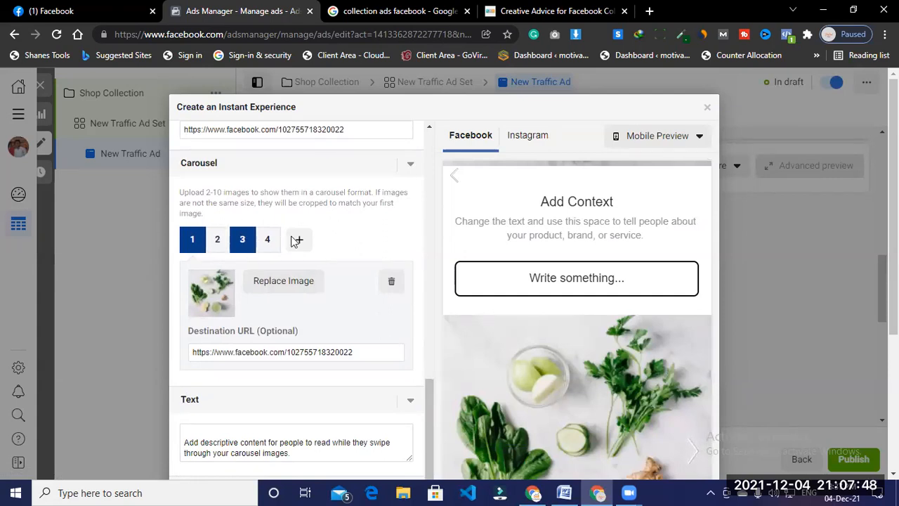
{"action": "left_click", "coordinate": [274, 246]}
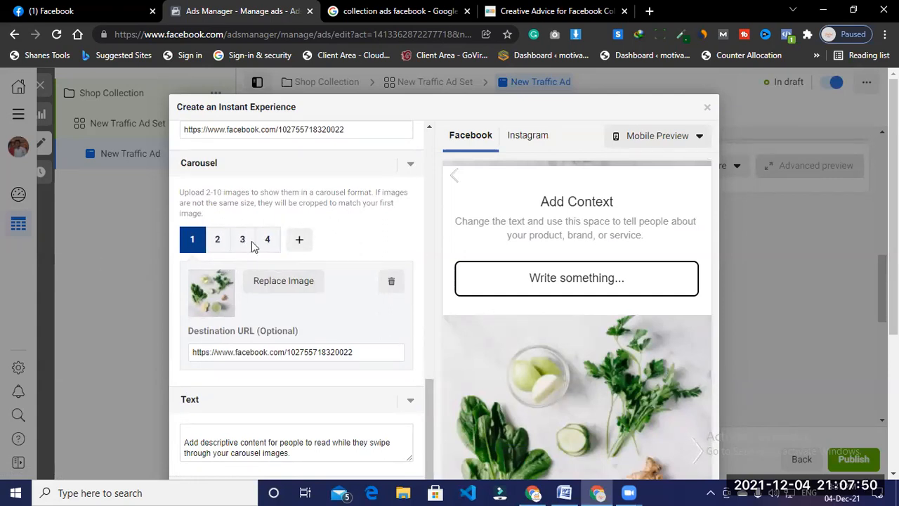
{"action": "left_click", "coordinate": [393, 10]}
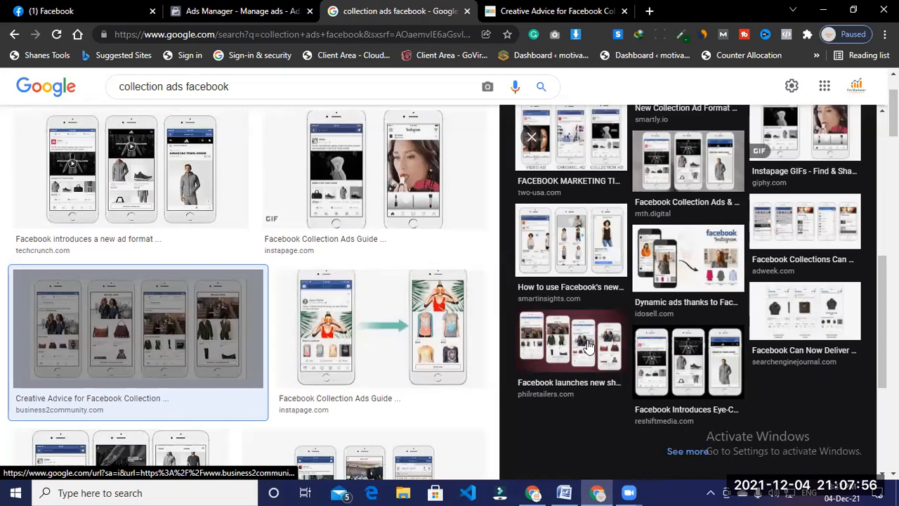
{"action": "left_click", "coordinate": [217, 5]}
{"action": "scroll", "coordinate": [281, 282], "scroll_direction": "up", "scroll_amount": 7}
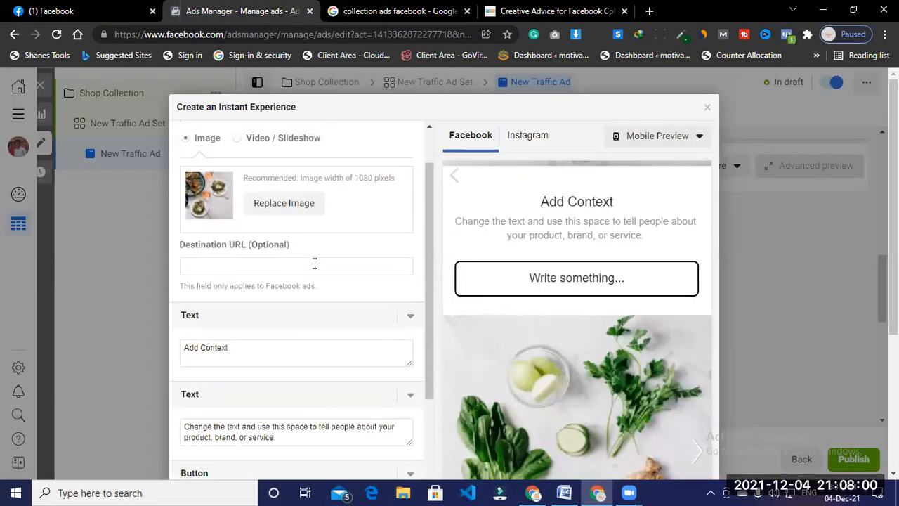
{"action": "scroll", "coordinate": [315, 263], "scroll_direction": "up", "scroll_amount": 1}
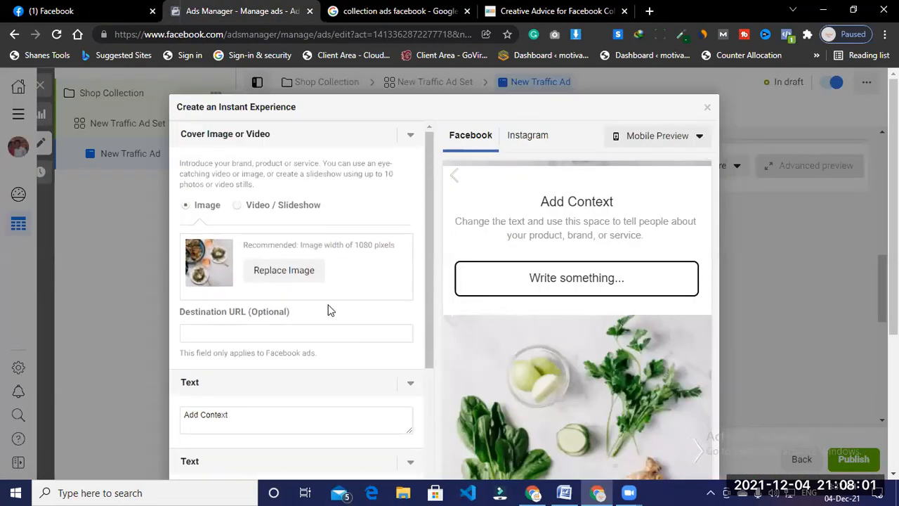
- Open the image picker to replace the Instant Experience cover, and bring up the Pixabay website in a new browser tab through a Google search
{"action": "left_click", "coordinate": [304, 268]}
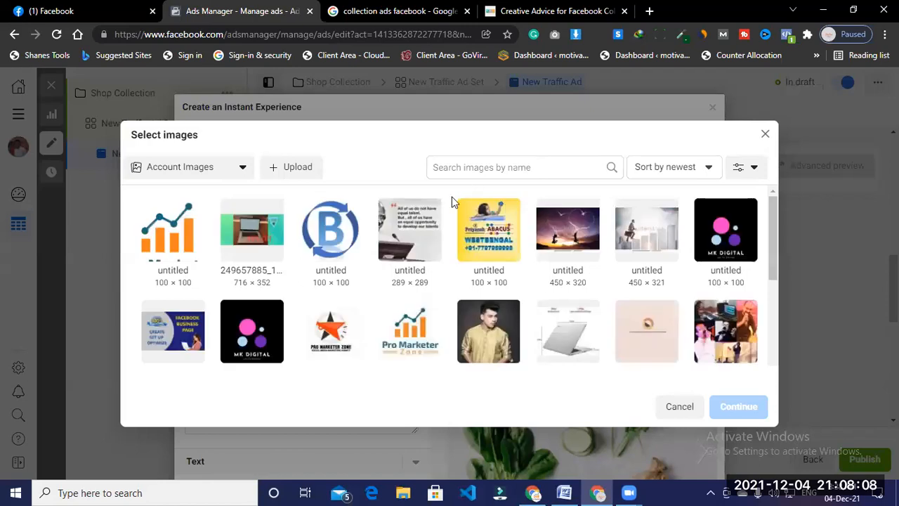
{"action": "left_click", "coordinate": [649, 11]}
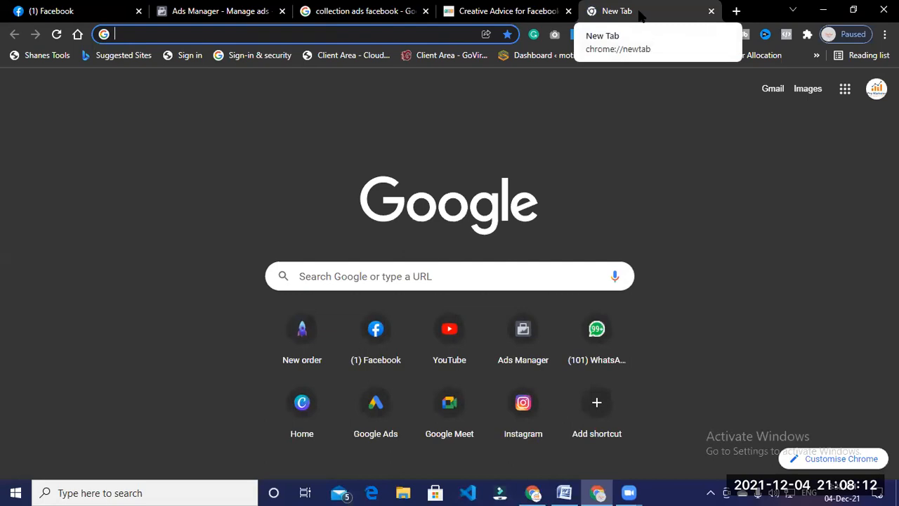
{"action": "type", "text": "pi"}
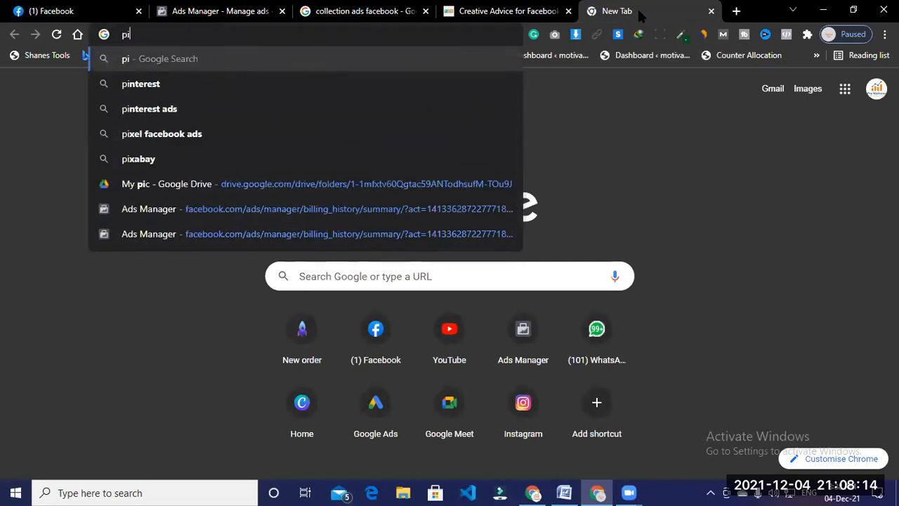
{"action": "type", "text": "c"}
{"action": "key", "text": "BackSpace"}
{"action": "type", "text": "c"}
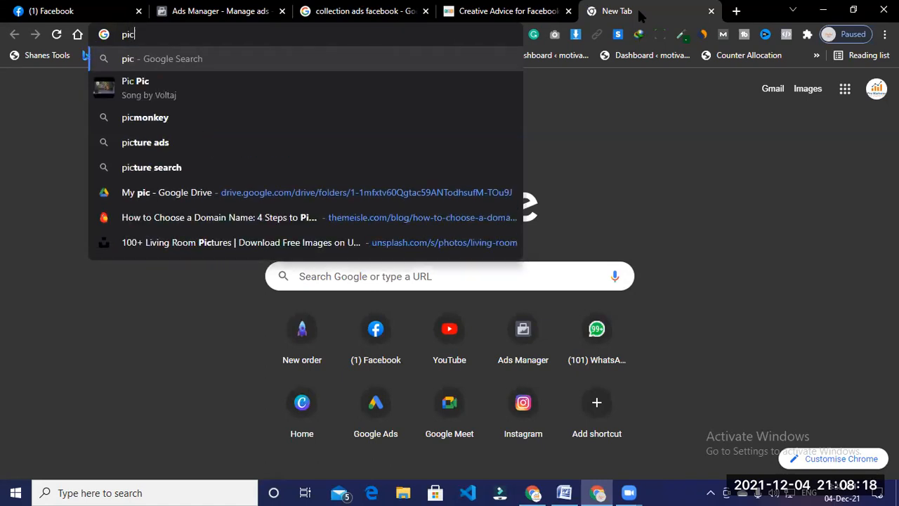
{"action": "type", "text": "be"}
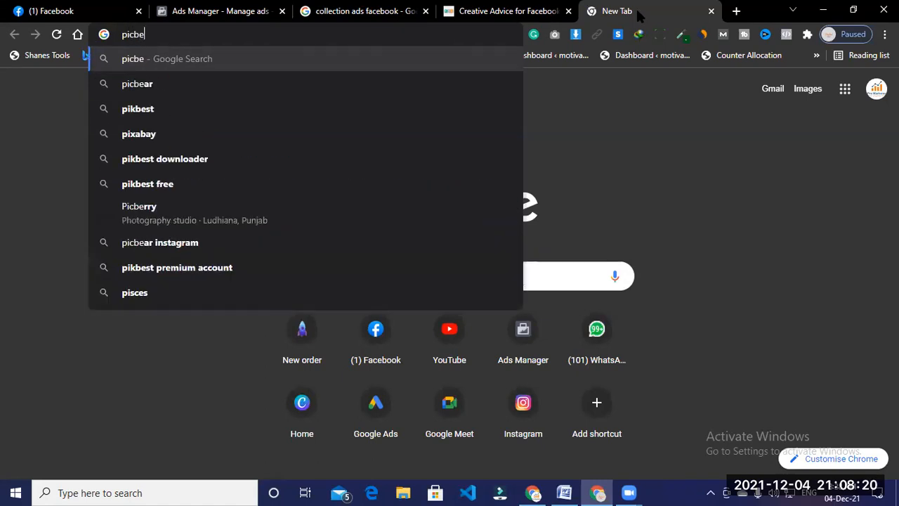
{"action": "key", "text": "BackSpace"}
{"action": "key", "text": "BackSpace"}
{"action": "key", "text": "BackSpace"}
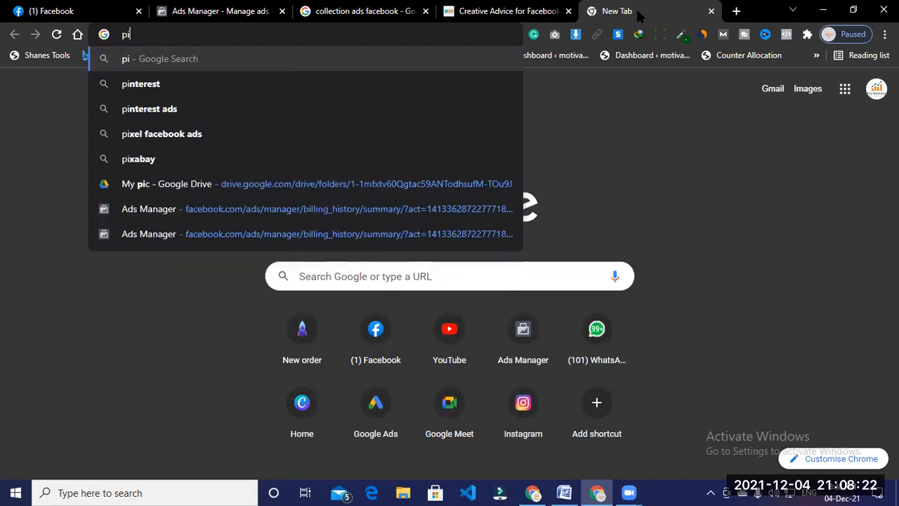
{"action": "type", "text": "xbe"}
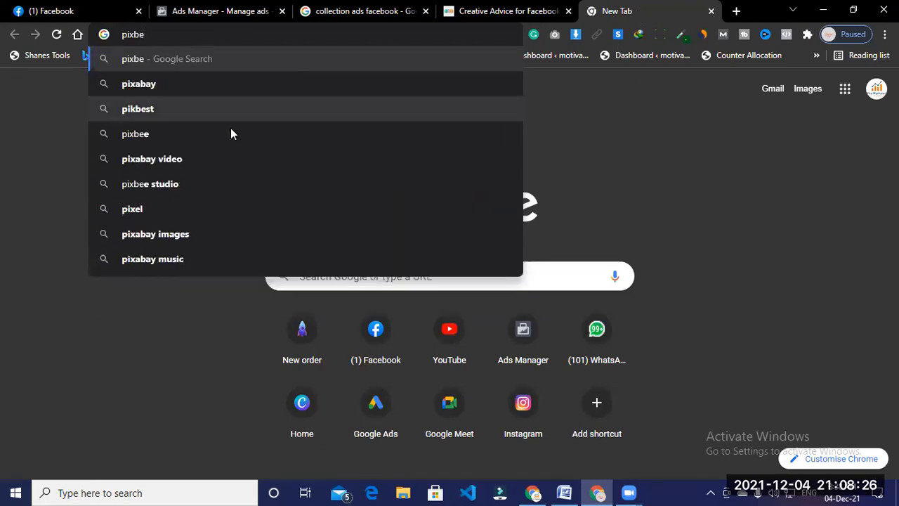
{"action": "left_click", "coordinate": [214, 86]}
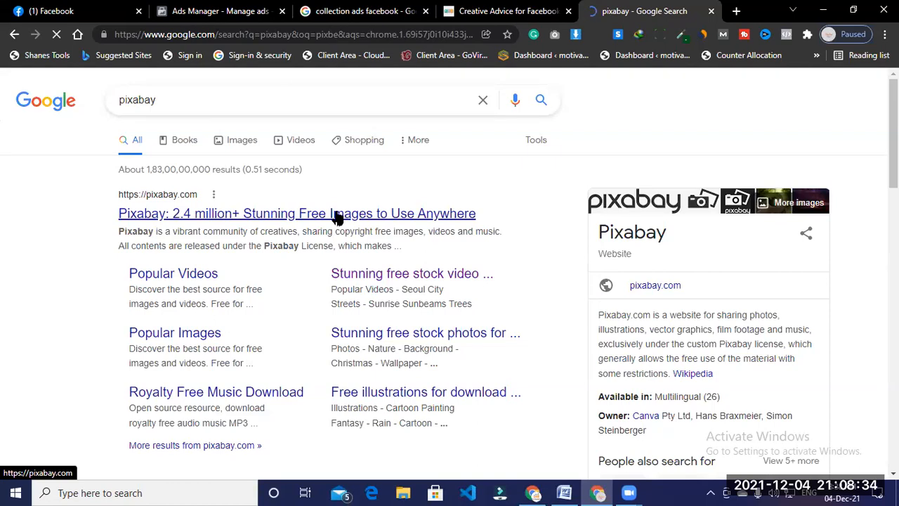
{"action": "left_click", "coordinate": [338, 217]}
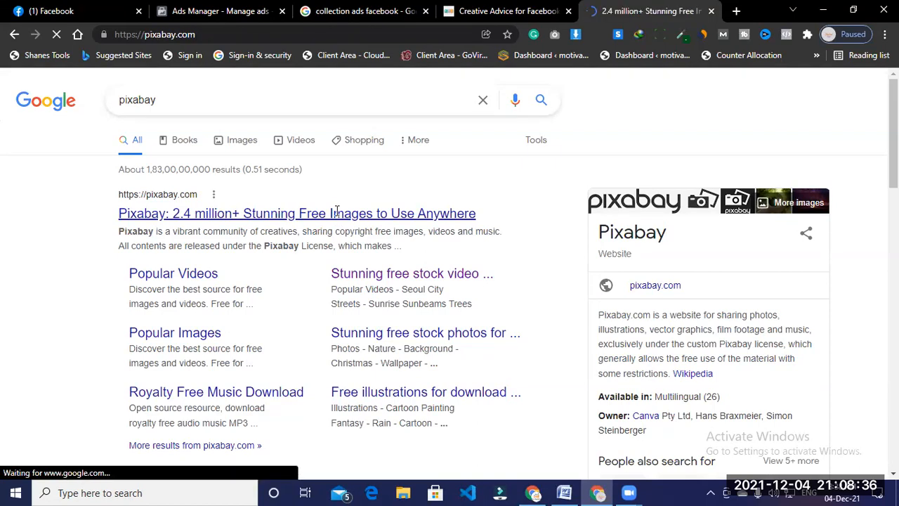
- Search Pixabay for "t shirt" images
{"action": "scroll", "coordinate": [530, 255], "scroll_direction": "down", "scroll_amount": 3}
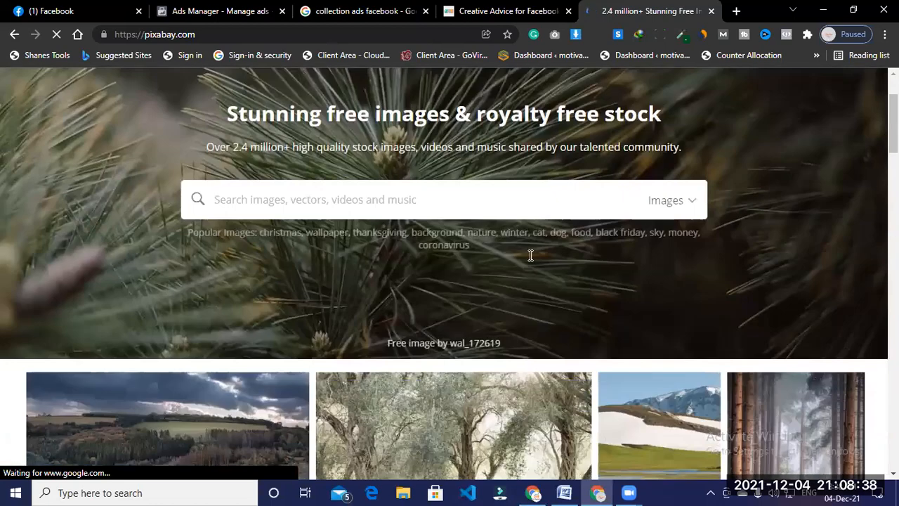
{"action": "scroll", "coordinate": [337, 299], "scroll_direction": "down", "scroll_amount": 3}
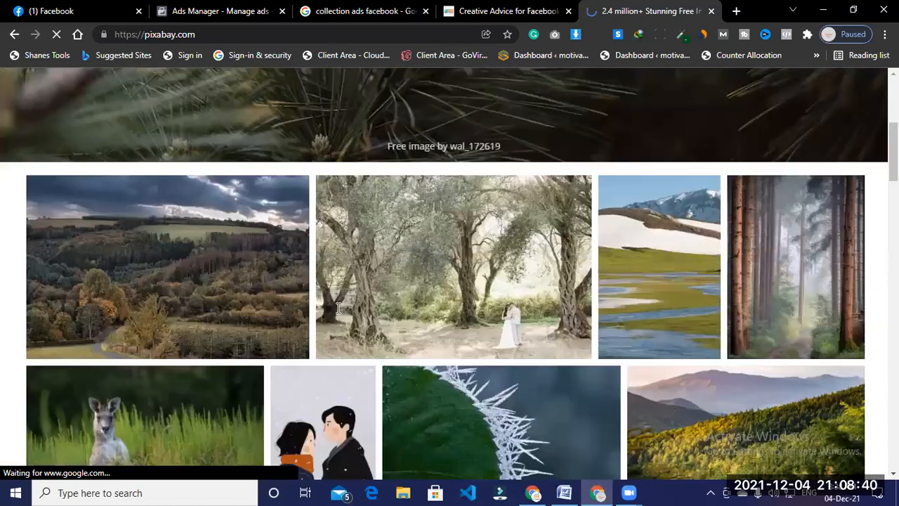
{"action": "scroll", "coordinate": [329, 306], "scroll_direction": "up", "scroll_amount": 1}
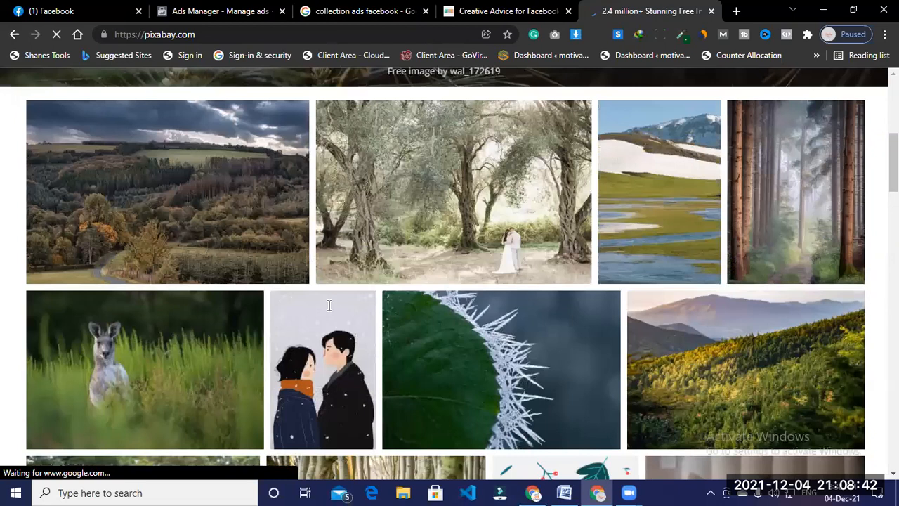
{"action": "scroll", "coordinate": [329, 305], "scroll_direction": "up", "scroll_amount": 3}
{"action": "scroll", "coordinate": [328, 305], "scroll_direction": "up", "scroll_amount": 1}
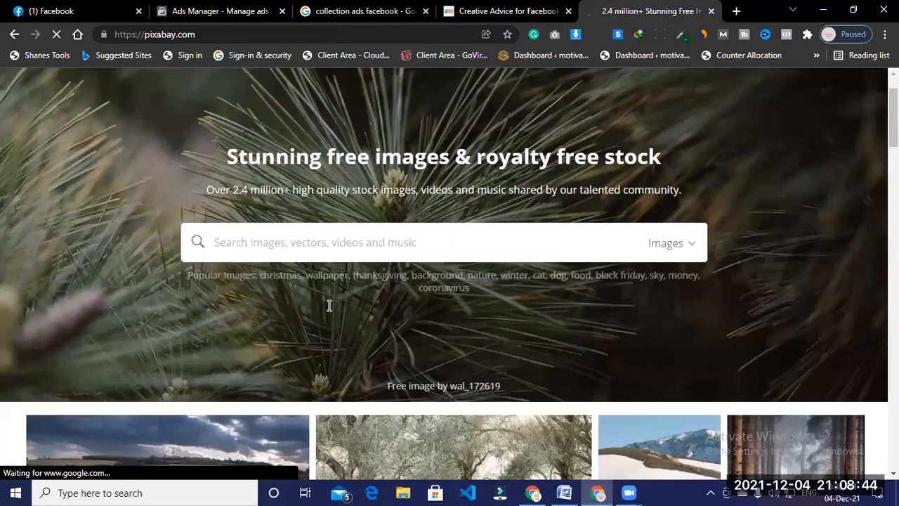
{"action": "scroll", "coordinate": [329, 306], "scroll_direction": "up", "scroll_amount": 1}
{"action": "left_click", "coordinate": [329, 305]}
{"action": "type", "text": "t shart"}
{"action": "key", "text": "Return"}
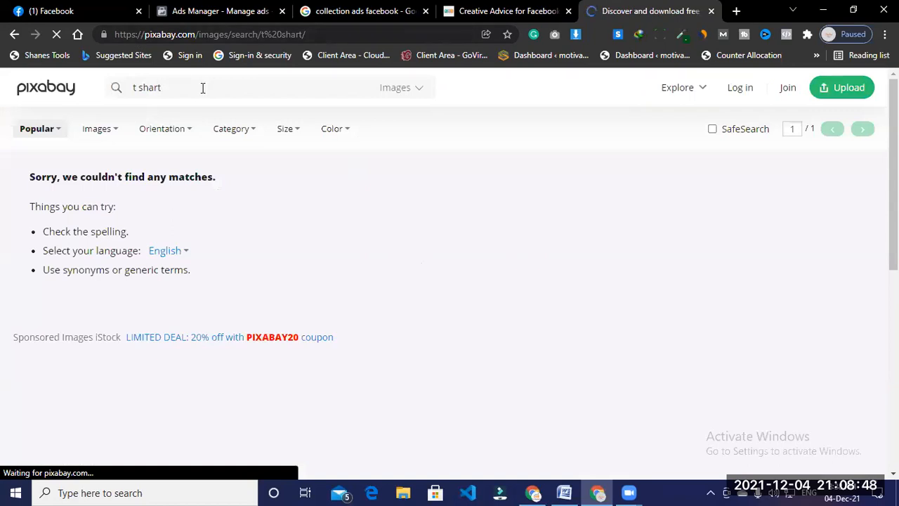
{"action": "key", "text": "BackSpace"}
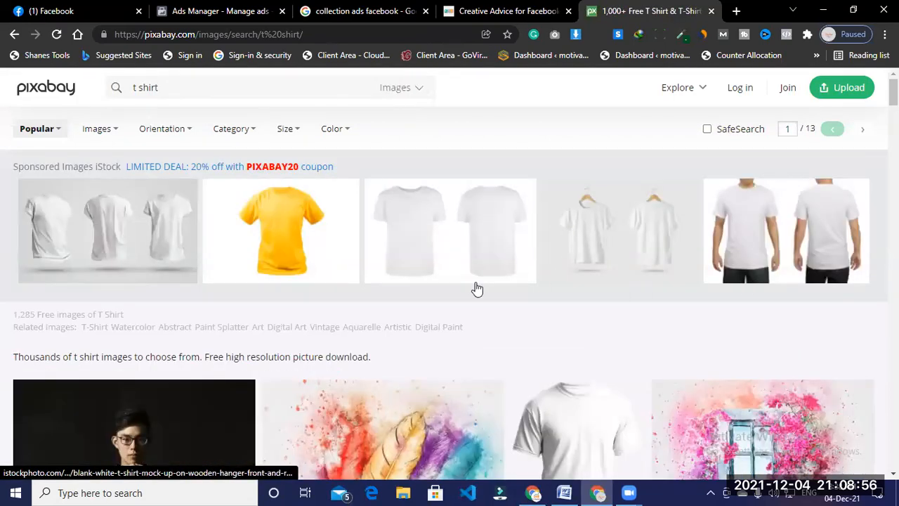
- Browse the t shirt results, view the sponsored yellow t-shirt on iStock and return to the Pixabay results
{"action": "scroll", "coordinate": [555, 239], "scroll_direction": "down", "scroll_amount": 2}
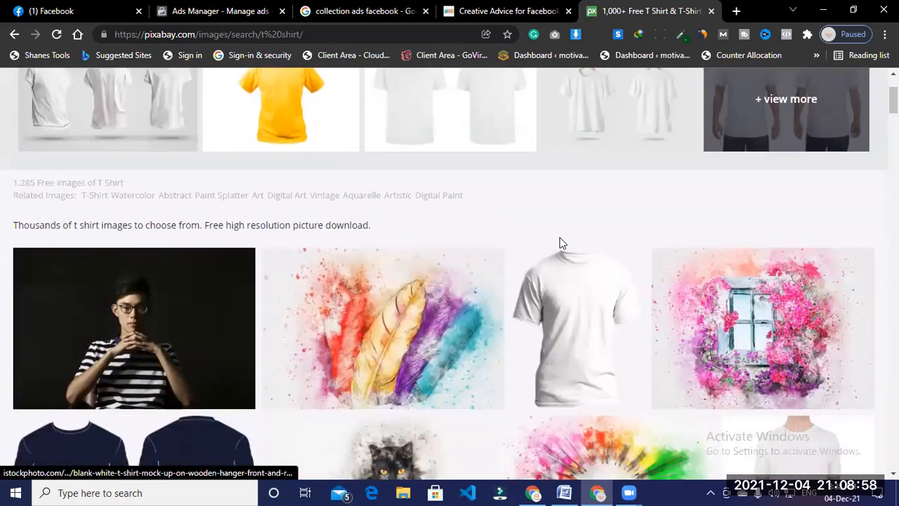
{"action": "scroll", "coordinate": [561, 242], "scroll_direction": "up", "scroll_amount": 1}
{"action": "scroll", "coordinate": [608, 229], "scroll_direction": "down", "scroll_amount": 3}
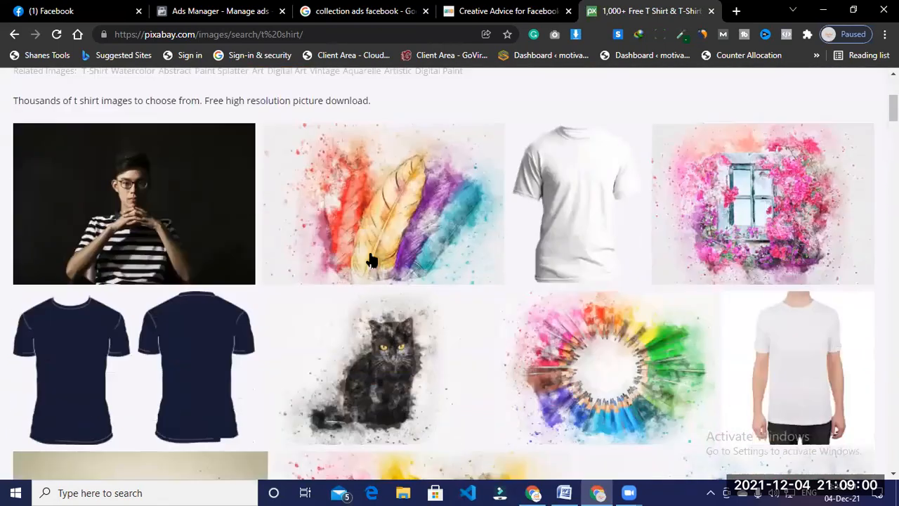
{"action": "scroll", "coordinate": [302, 239], "scroll_direction": "down", "scroll_amount": 2}
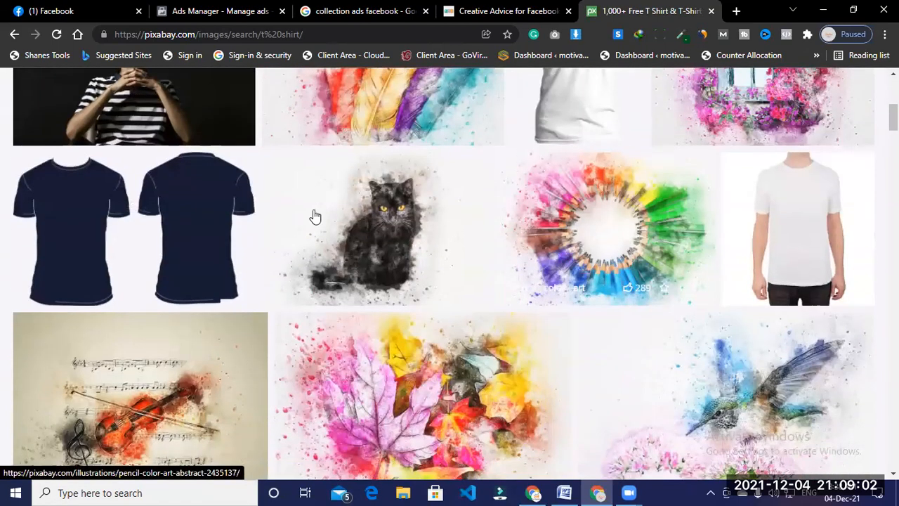
{"action": "scroll", "coordinate": [302, 196], "scroll_direction": "up", "scroll_amount": 5}
{"action": "scroll", "coordinate": [290, 172], "scroll_direction": "up", "scroll_amount": 2}
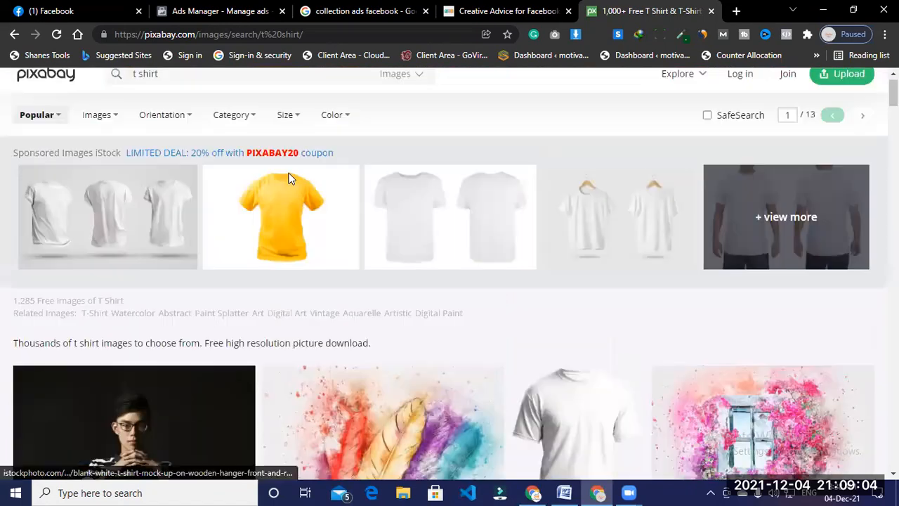
{"action": "scroll", "coordinate": [287, 176], "scroll_direction": "down", "scroll_amount": 2}
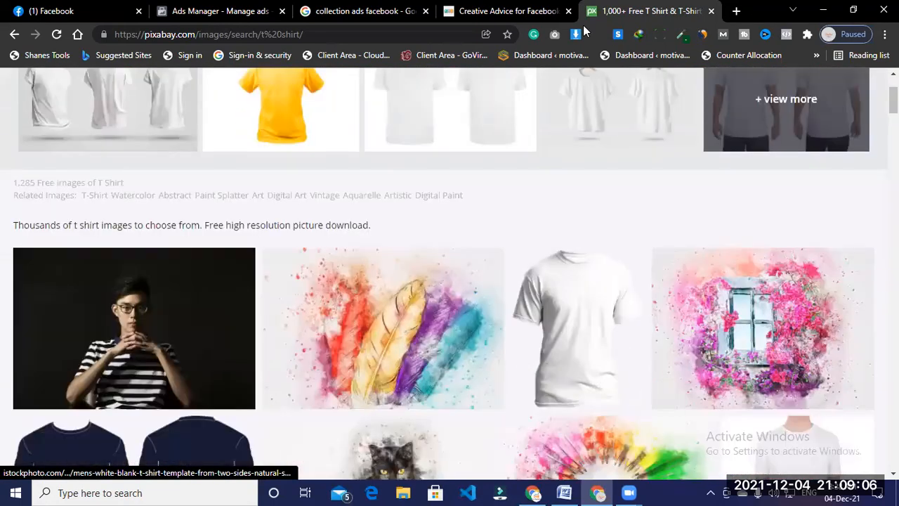
{"action": "scroll", "coordinate": [547, 238], "scroll_direction": "up", "scroll_amount": 1}
{"action": "left_click", "coordinate": [463, 250]}
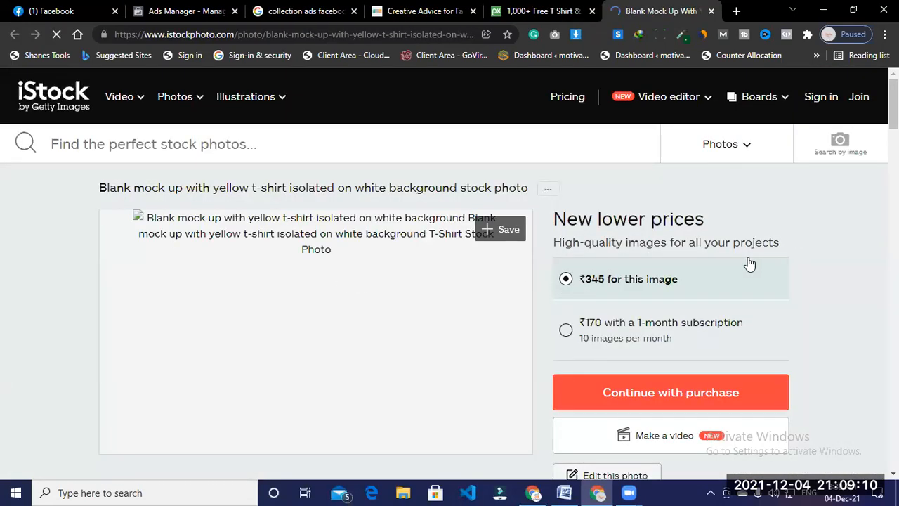
{"action": "key", "text": "ctrl+shift+Tab"}
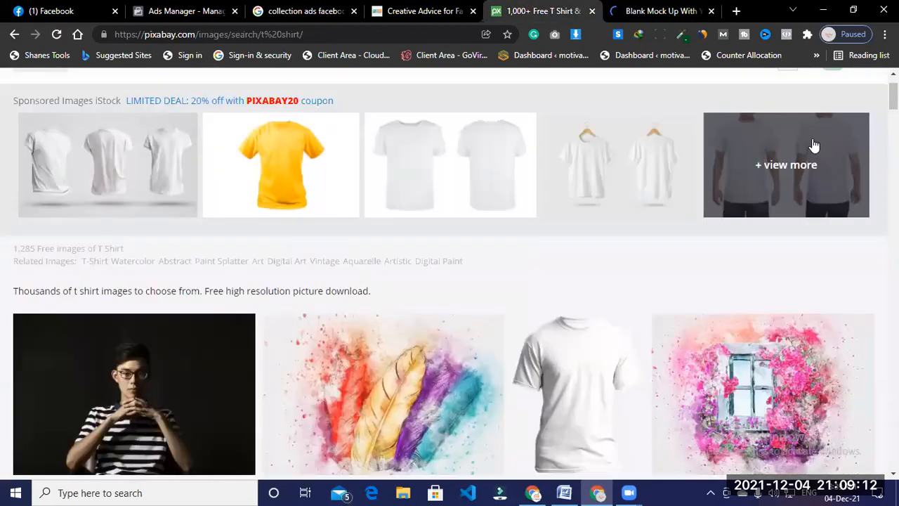
- Open the Pixabay photo of a person wearing a blank white t-shirt and request its free 1280×1280 JPG download
{"action": "left_click", "coordinate": [813, 145]}
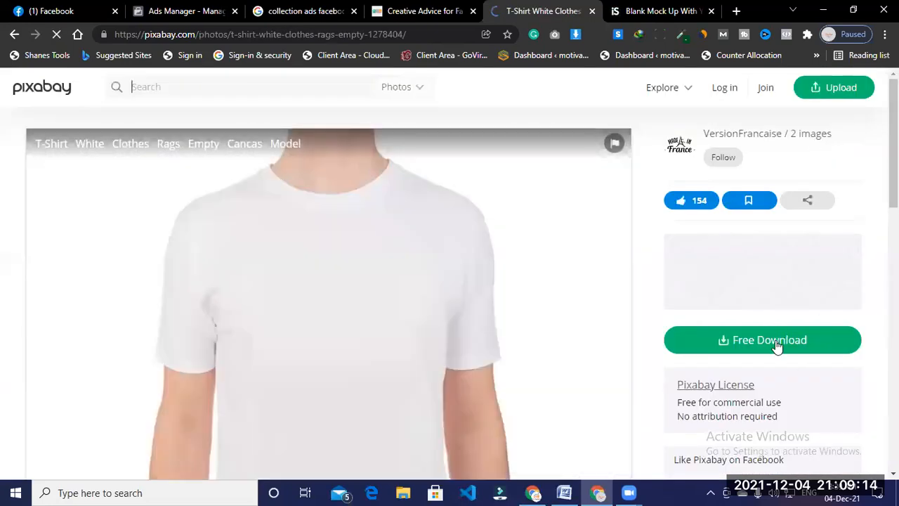
{"action": "left_click", "coordinate": [777, 344]}
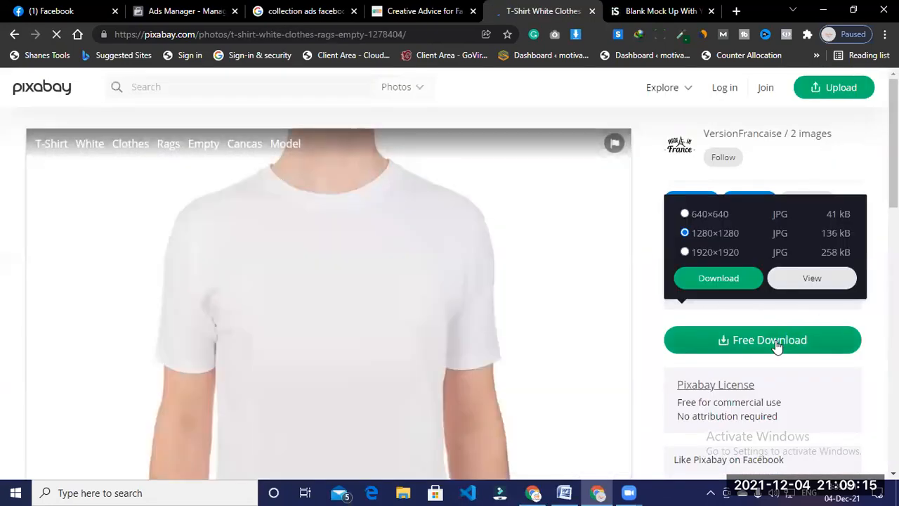
{"action": "left_click", "coordinate": [736, 285]}
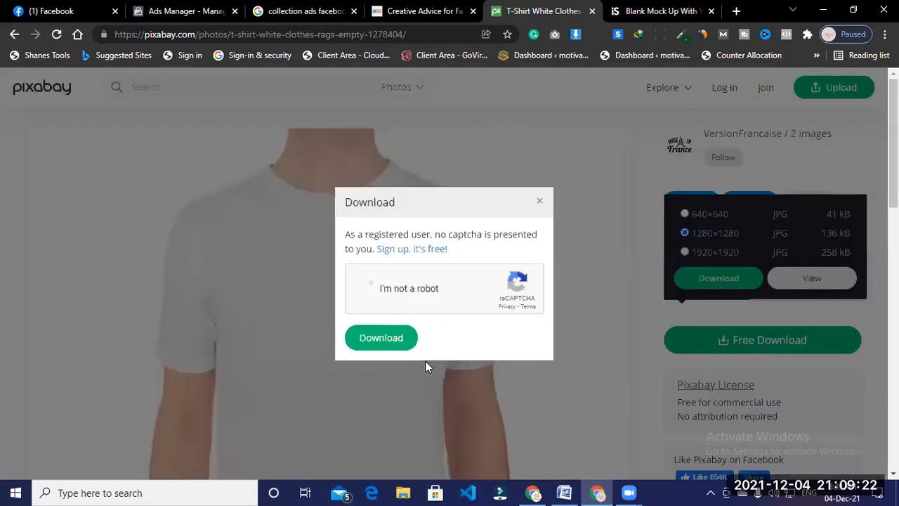
- Solve the tractor image captcha and download the white t-shirt photo
{"action": "left_click", "coordinate": [412, 344]}
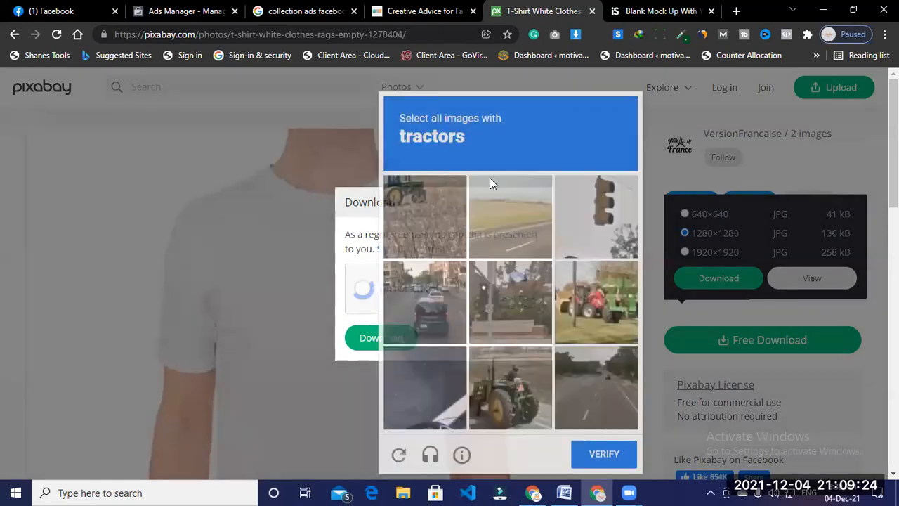
{"action": "left_click", "coordinate": [601, 316]}
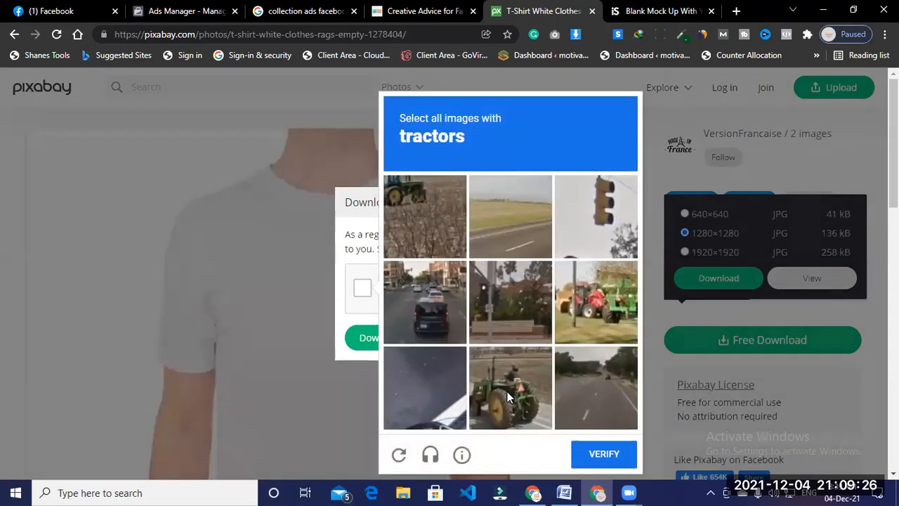
{"action": "left_click", "coordinate": [511, 382]}
{"action": "scroll", "coordinate": [491, 316], "scroll_direction": "down", "scroll_amount": 2}
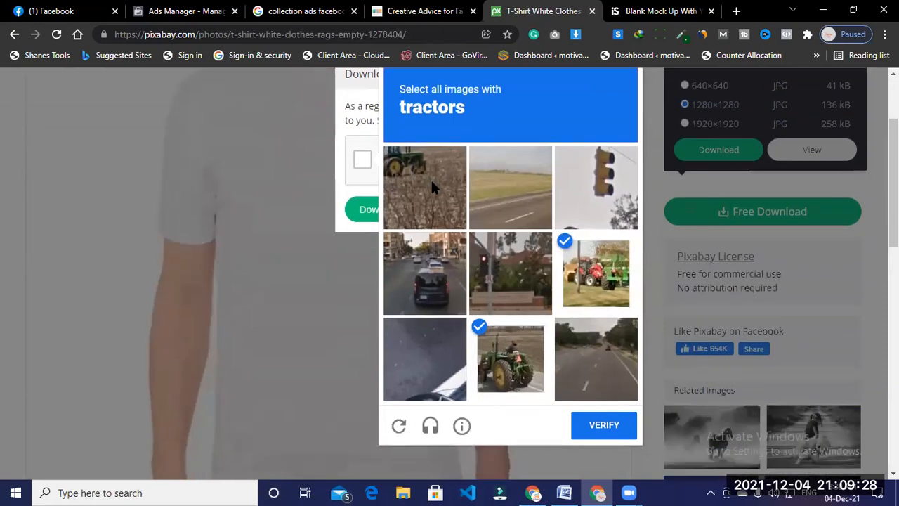
{"action": "left_click", "coordinate": [431, 178]}
{"action": "left_click", "coordinate": [604, 437]}
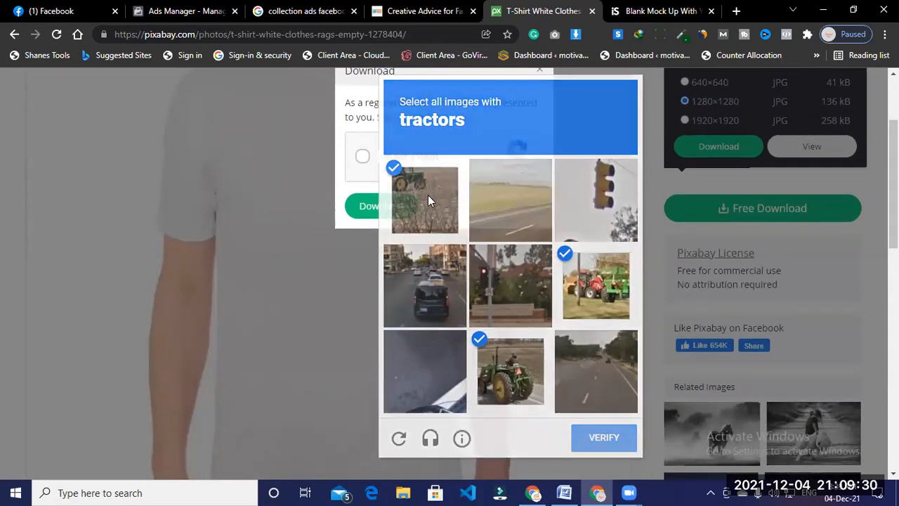
{"action": "left_click", "coordinate": [403, 202]}
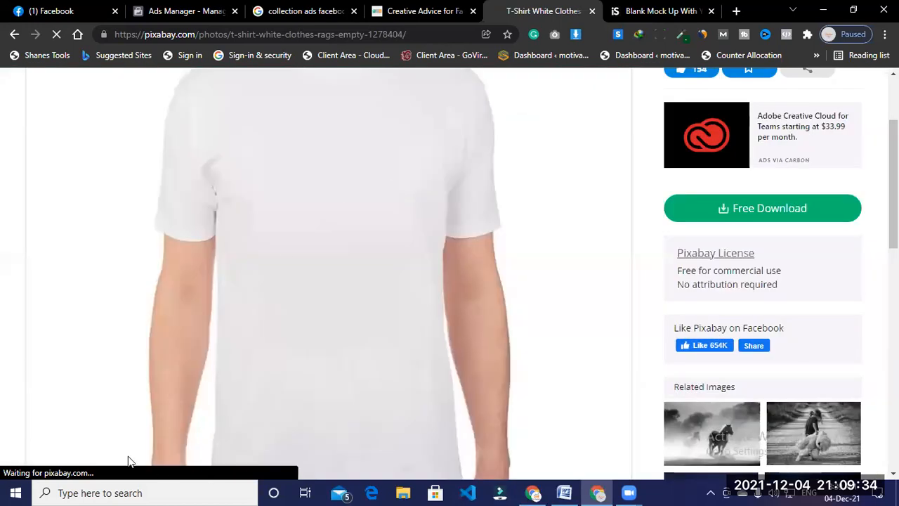
{"action": "left_click", "coordinate": [141, 460]}
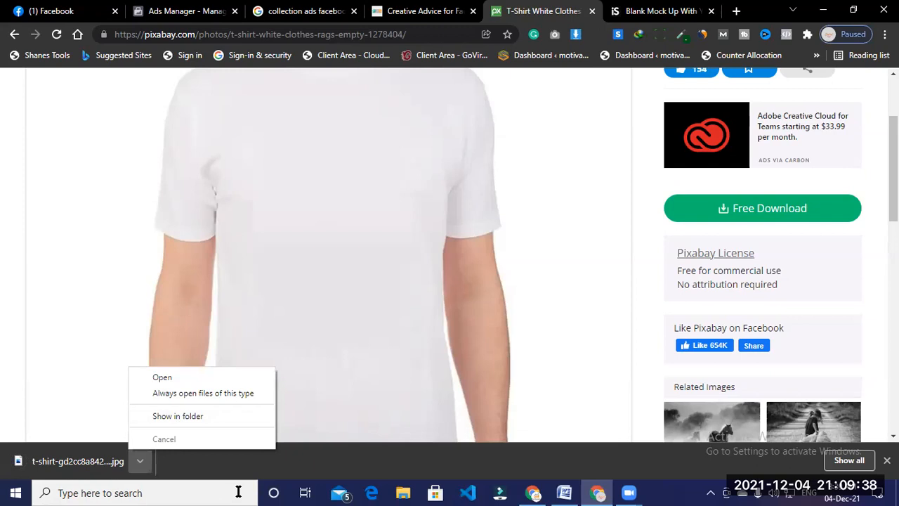
- Return to Ads Manager and upload t-shirt-gd2cc8a842_1280.jpg from the Downloads folder as the cover image choice
{"action": "left_click", "coordinate": [181, 6]}
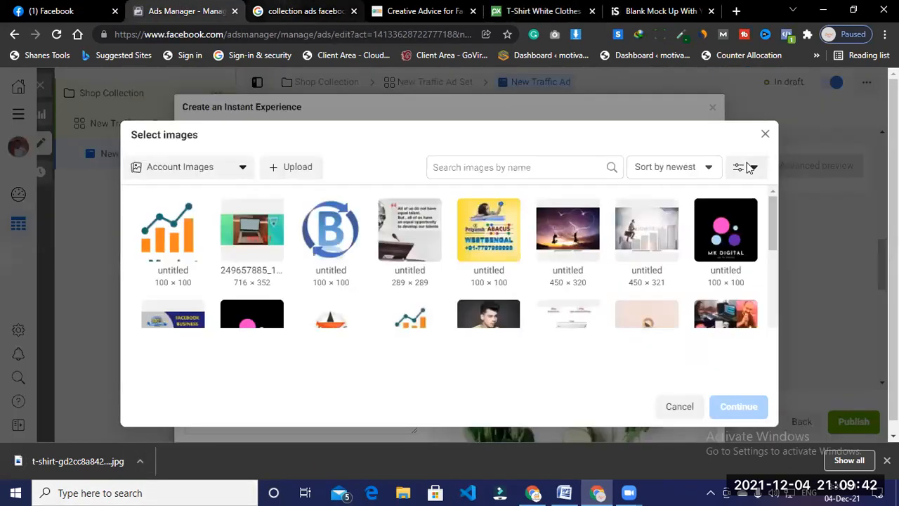
{"action": "left_click", "coordinate": [300, 166]}
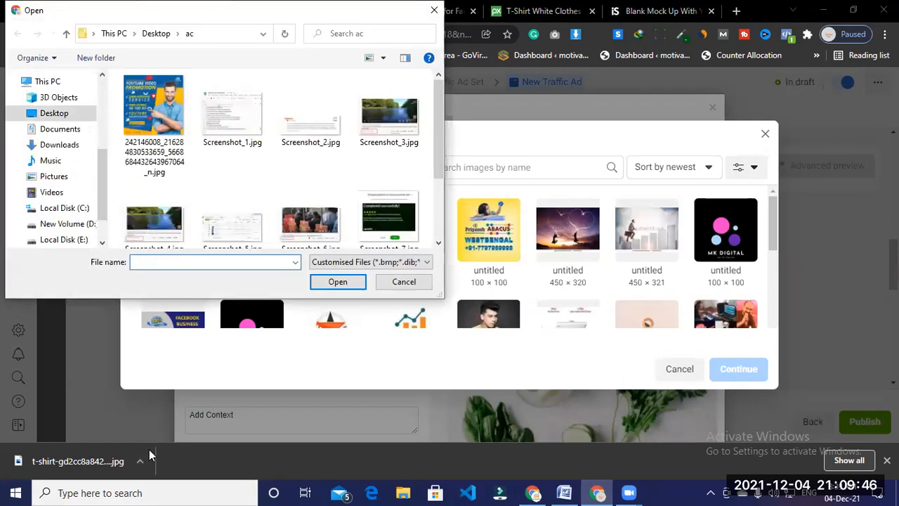
{"action": "left_click", "coordinate": [62, 145]}
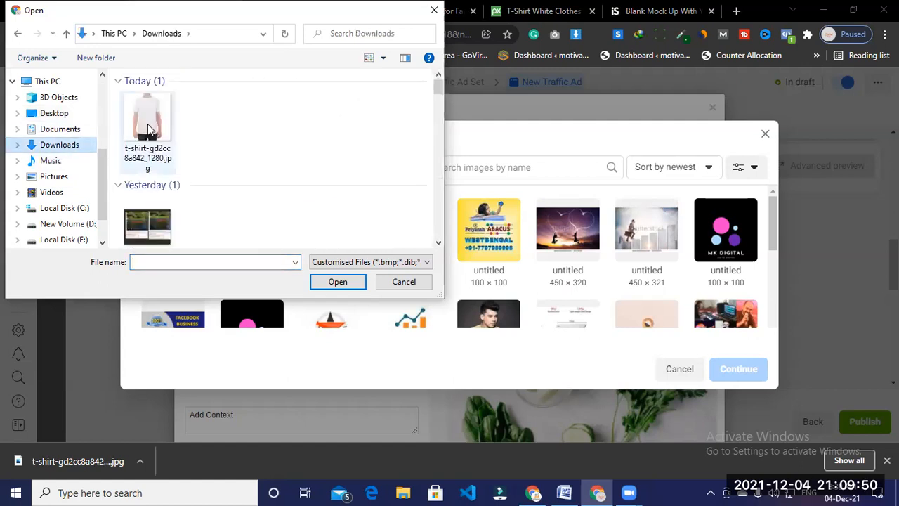
{"action": "left_click", "coordinate": [146, 126]}
{"action": "left_click", "coordinate": [342, 287]}
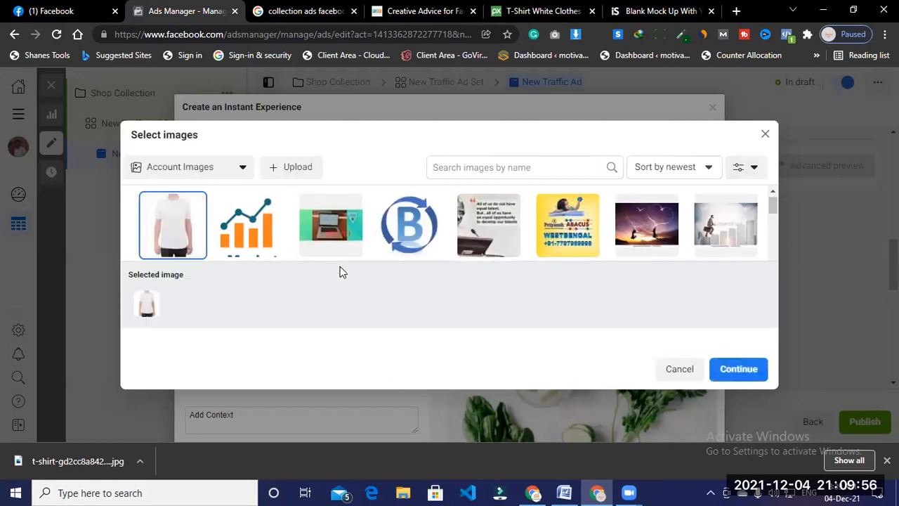
- Apply the uploaded white t-shirt photo as the Instant Experience cover image and check it in the Facebook mobile preview
{"action": "left_click", "coordinate": [738, 368]}
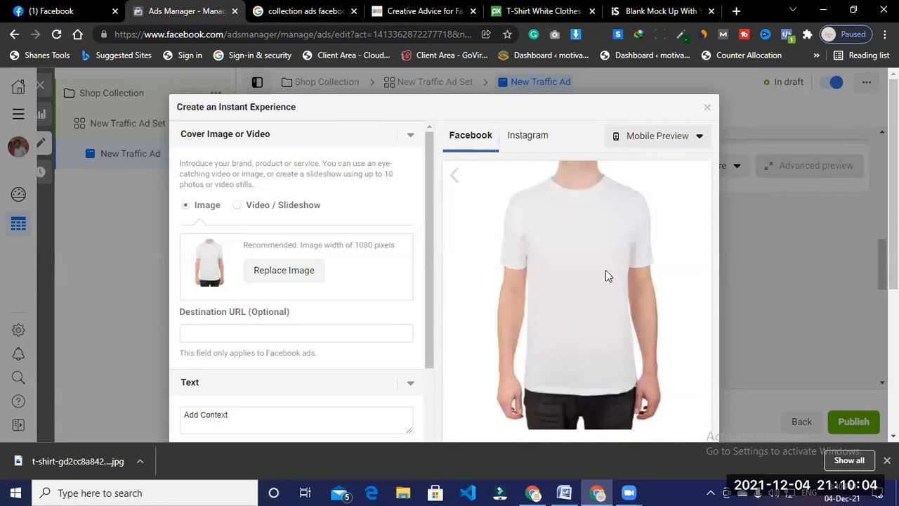
{"action": "scroll", "coordinate": [545, 281], "scroll_direction": "down", "scroll_amount": 4}
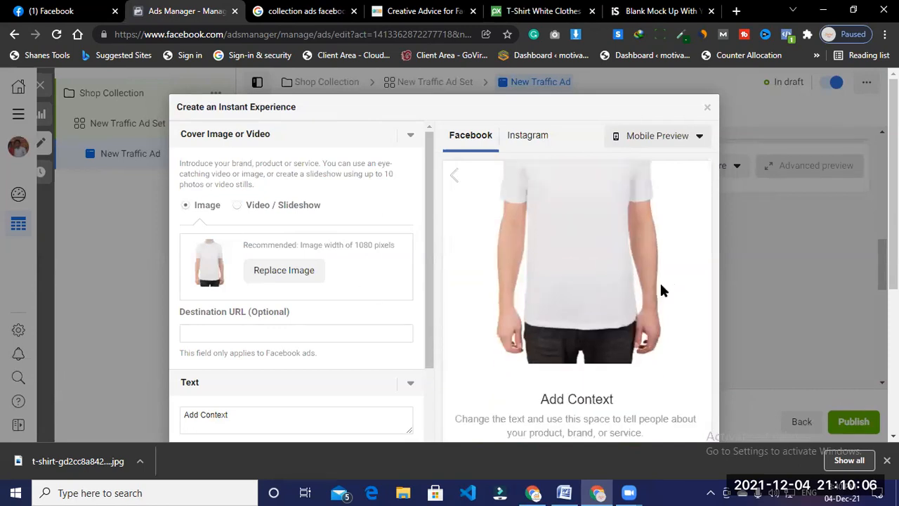
{"action": "left_click", "coordinate": [312, 336]}
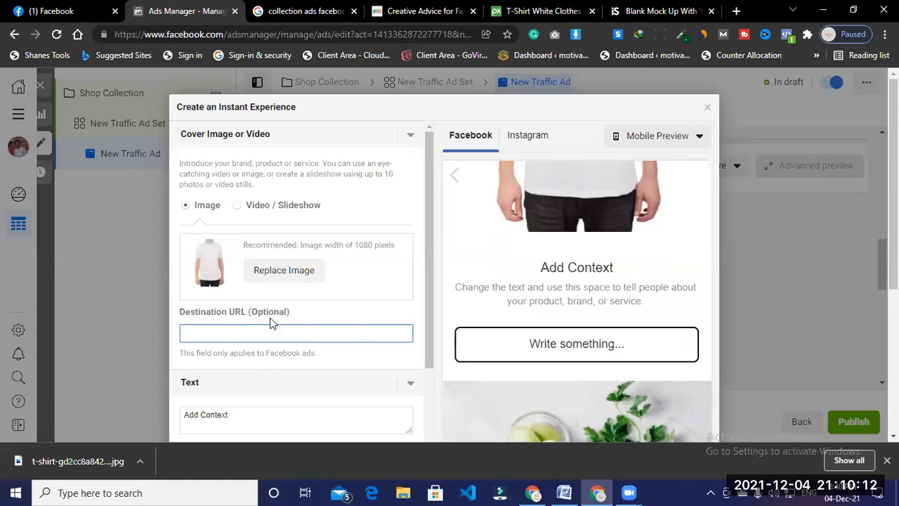
{"action": "left_click", "coordinate": [643, 13]}
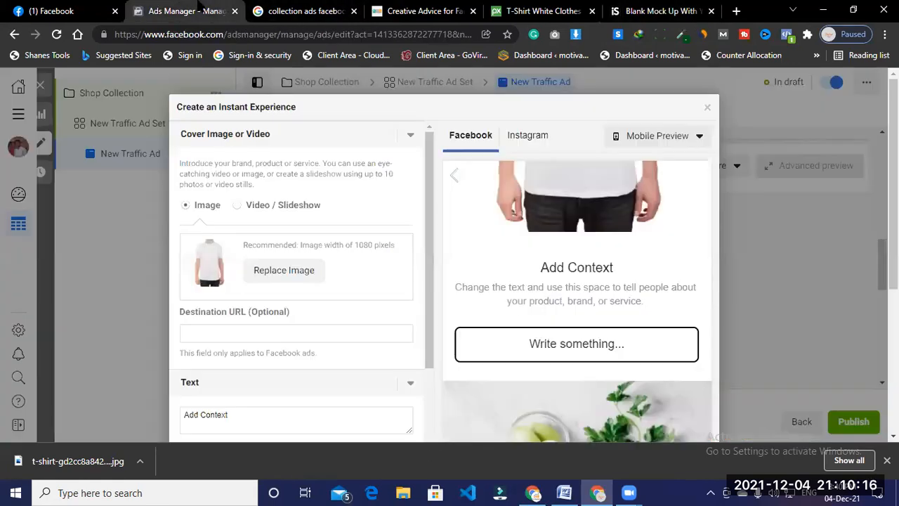
{"action": "left_click", "coordinate": [186, 12]}
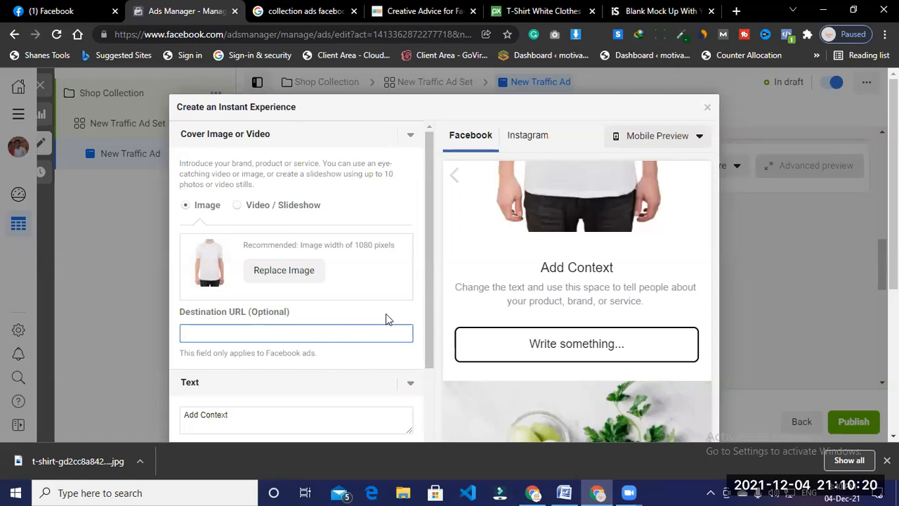
- Replace the Instant Experience button's label with "Shop Now"
{"action": "scroll", "coordinate": [323, 294], "scroll_direction": "down", "scroll_amount": 1}
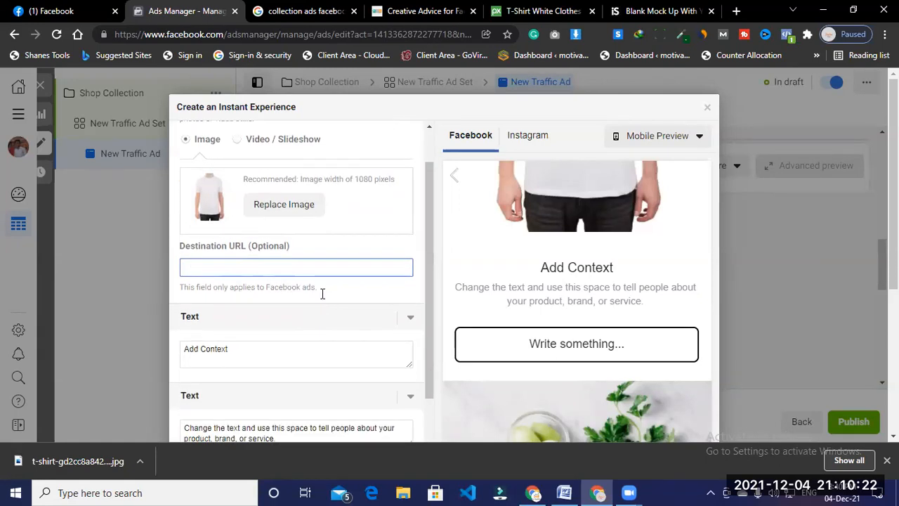
{"action": "scroll", "coordinate": [386, 281], "scroll_direction": "down", "scroll_amount": 3}
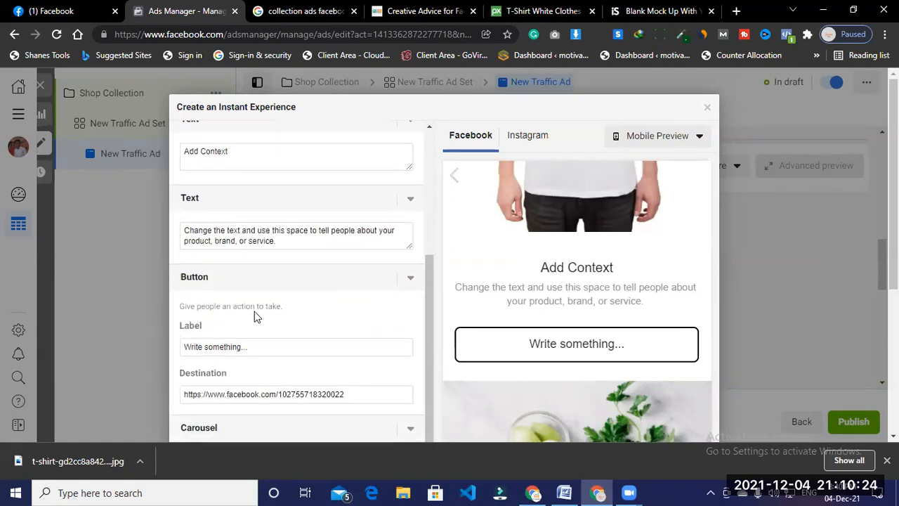
{"action": "scroll", "coordinate": [238, 354], "scroll_direction": "down", "scroll_amount": 1}
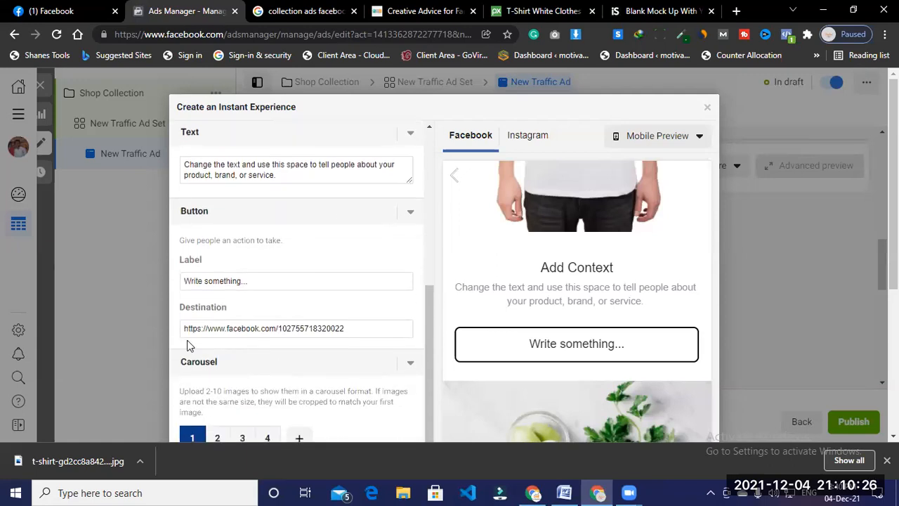
{"action": "left_click_drag", "start_coordinate": [355, 327], "coordinate": [179, 340]}
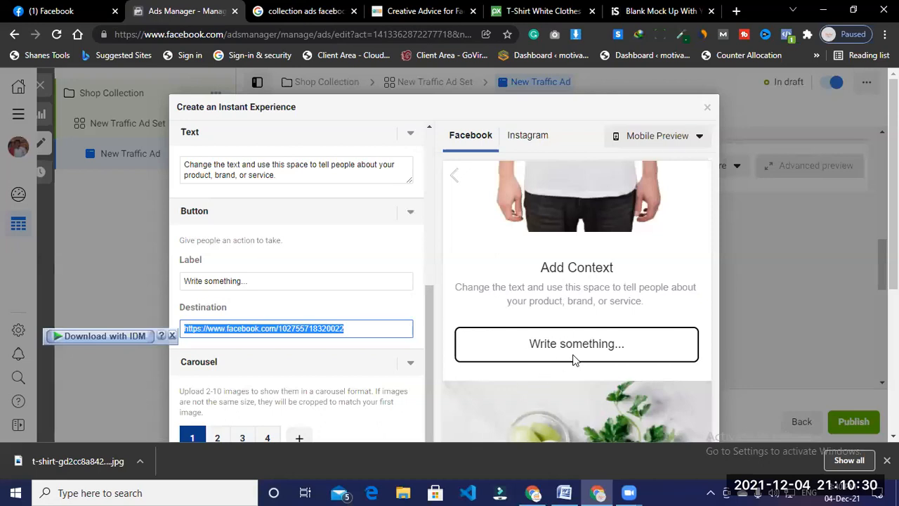
{"action": "left_click", "coordinate": [280, 285]}
{"action": "key", "text": "ctrl+a"}
{"action": "key", "text": "BackSpace"}
{"action": "type", "text": "S"}
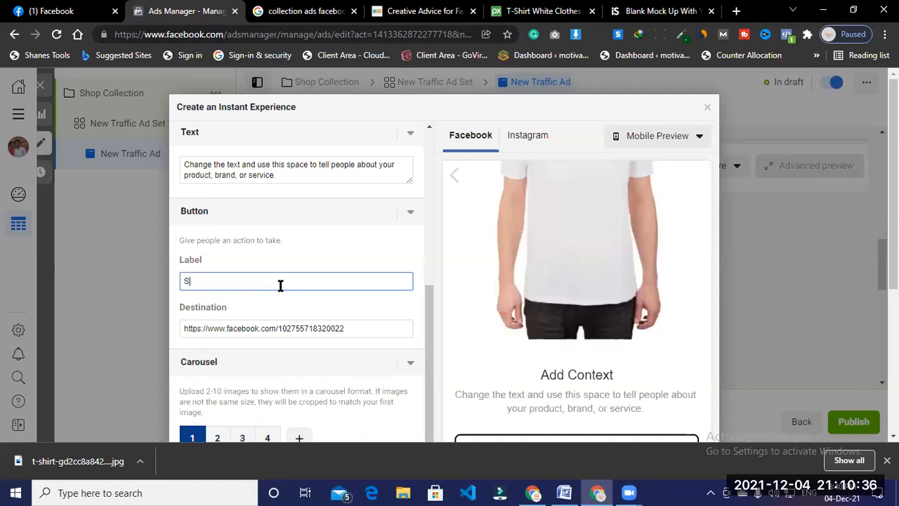
{"action": "type", "text": "hh"}
{"action": "key", "text": "BackSpace"}
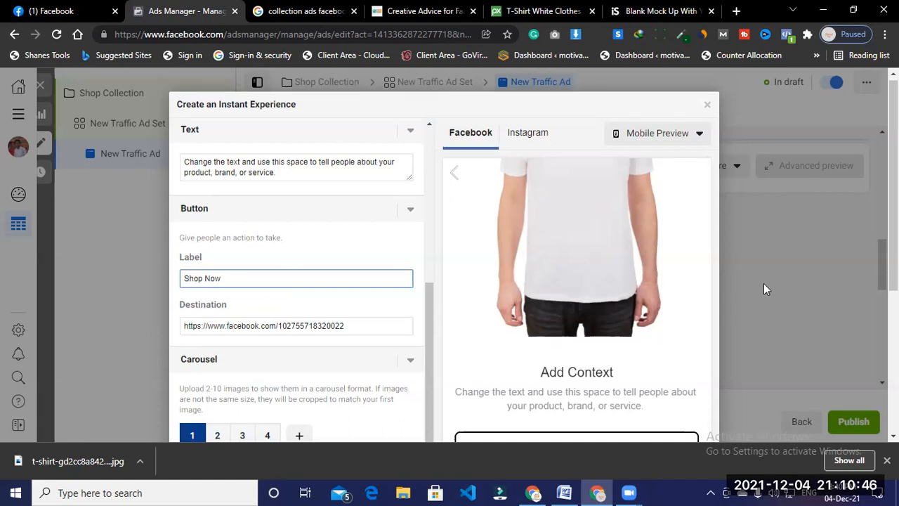
- Open the Facebook home page in a new browser tab
{"action": "scroll", "coordinate": [765, 285], "scroll_direction": "down", "scroll_amount": 4}
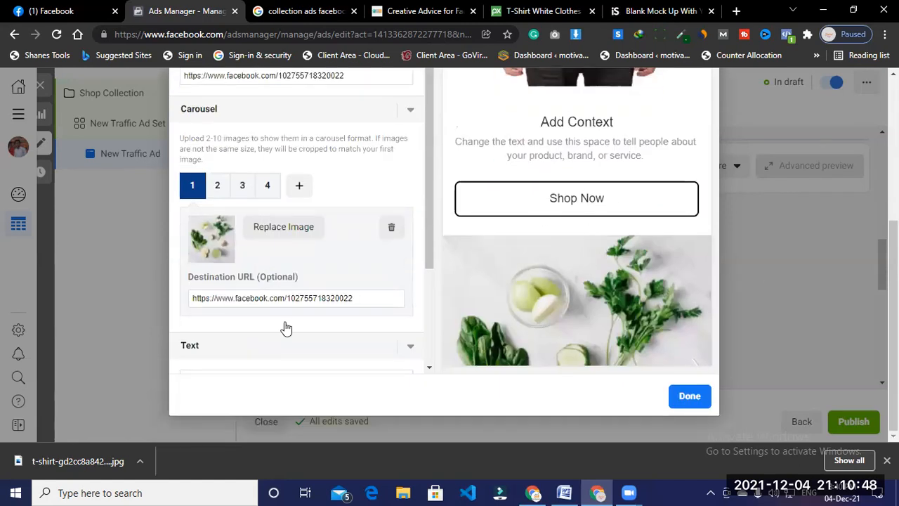
{"action": "scroll", "coordinate": [295, 293], "scroll_direction": "up", "scroll_amount": 2}
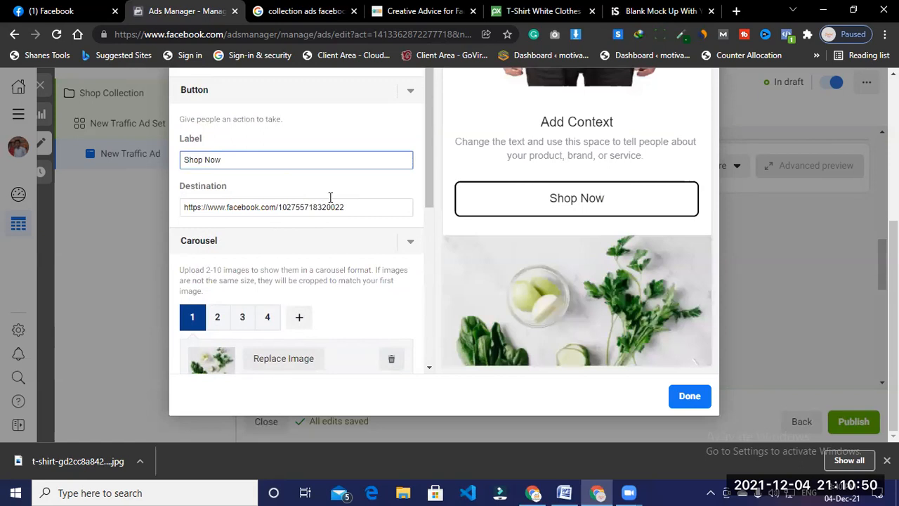
{"action": "left_click", "coordinate": [736, 11]}
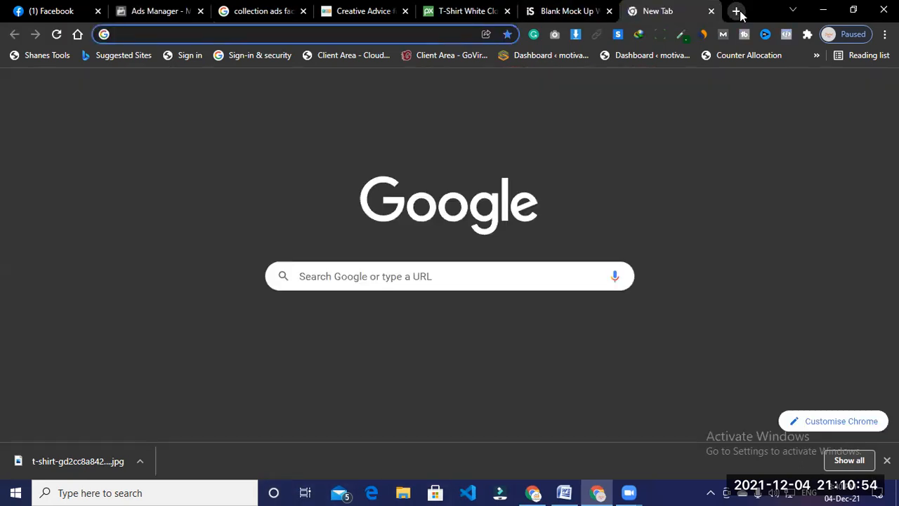
{"action": "type", "text": "p"}
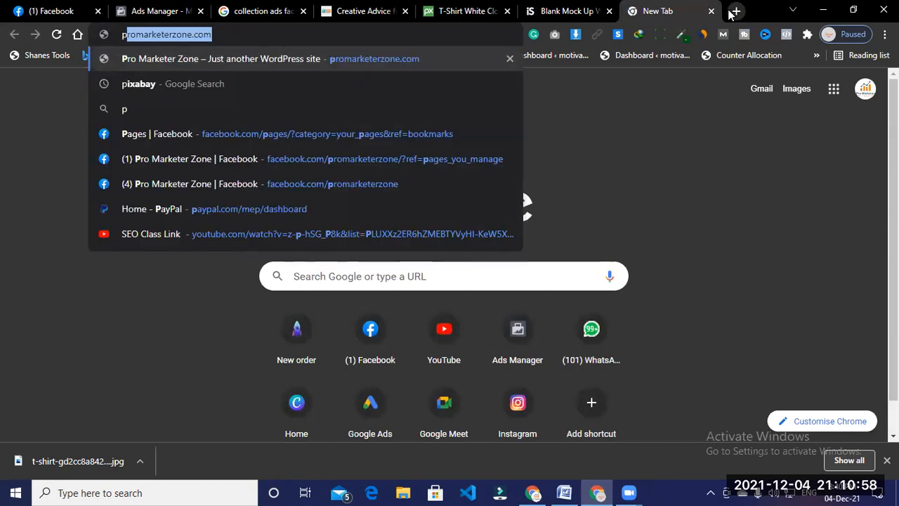
{"action": "key", "text": "BackSpace"}
{"action": "key", "text": "BackSpace"}
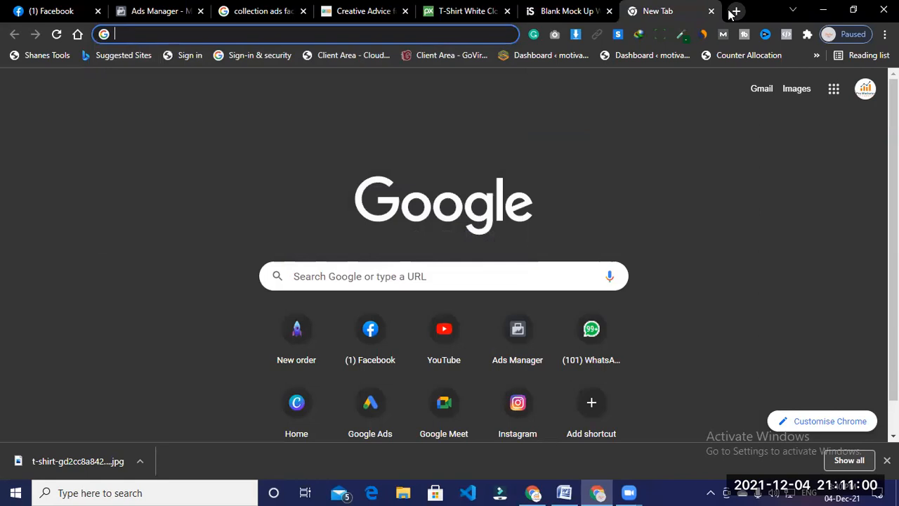
{"action": "type", "text": "fac"}
{"action": "key", "text": "Return"}
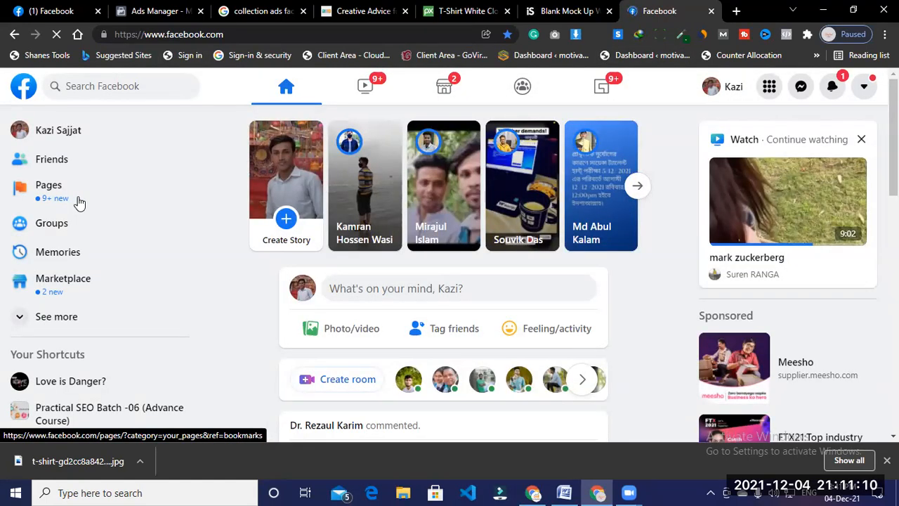
{"action": "left_click", "coordinate": [78, 202]}
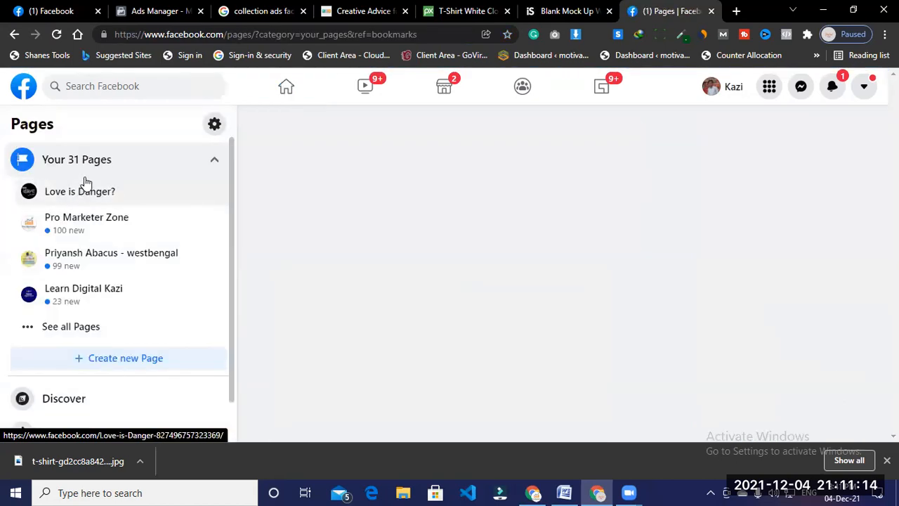
{"action": "left_click", "coordinate": [25, 94]}
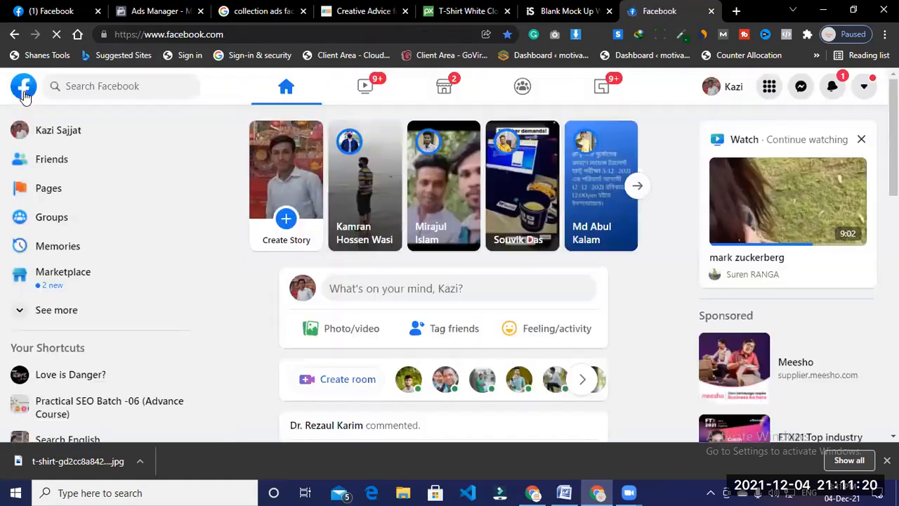
{"action": "left_click", "coordinate": [62, 191]}
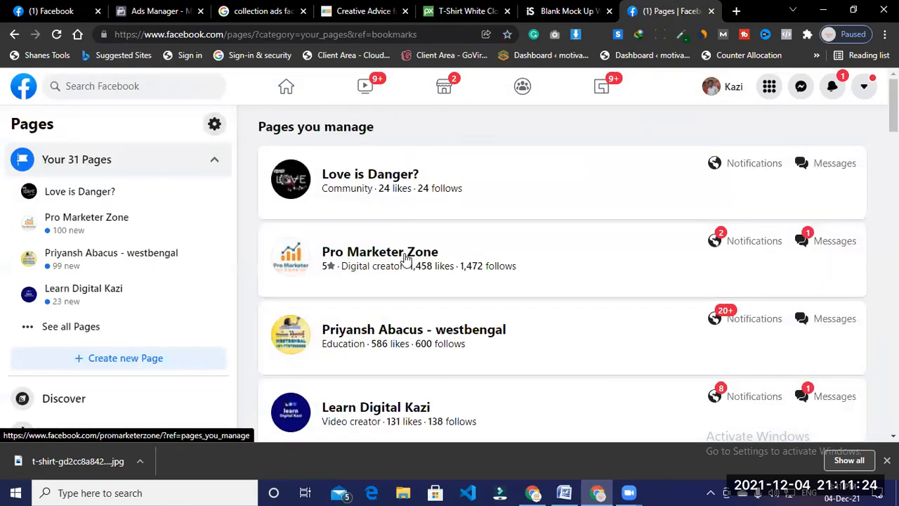
{"action": "left_click", "coordinate": [403, 254]}
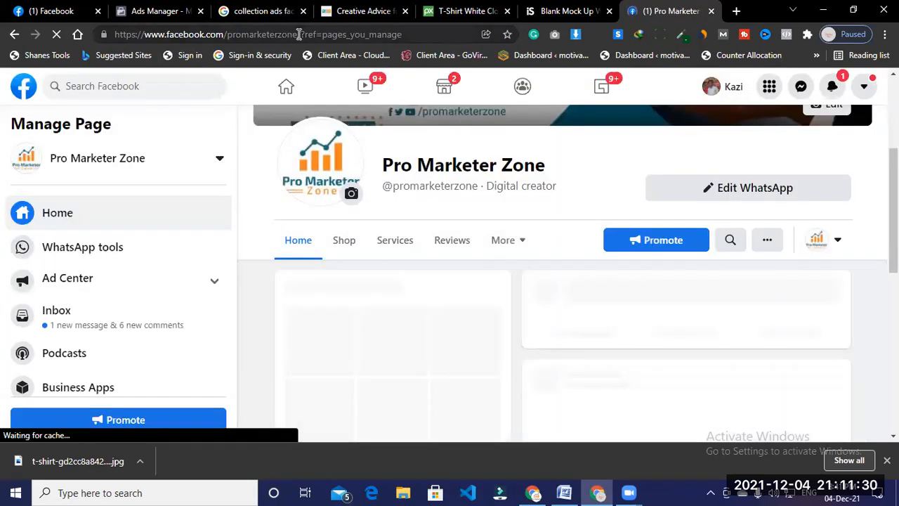
{"action": "left_click_drag", "start_coordinate": [299, 34], "coordinate": [115, 35]}
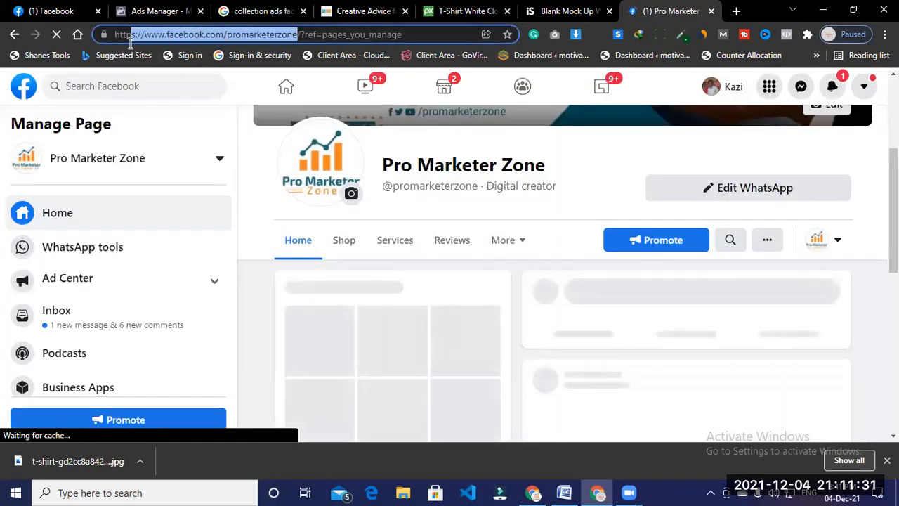
{"action": "right_click", "coordinate": [203, 36]}
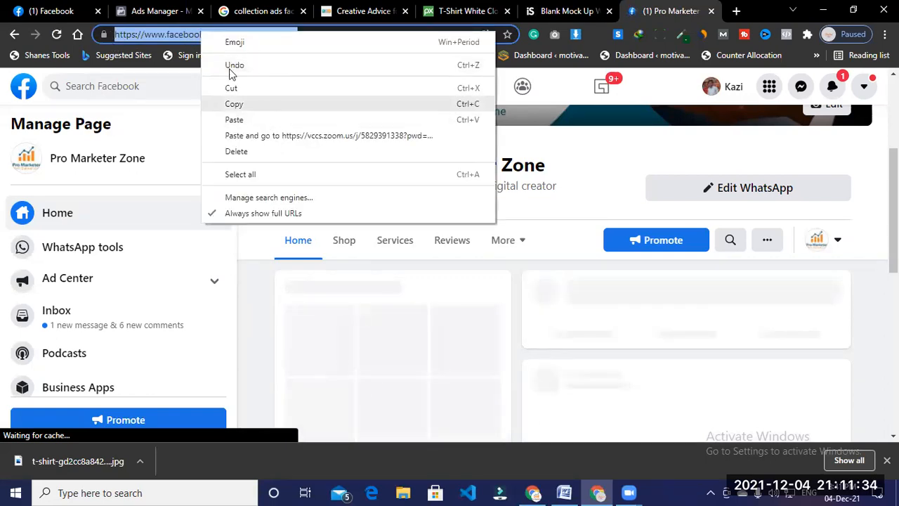
{"action": "left_click", "coordinate": [239, 103]}
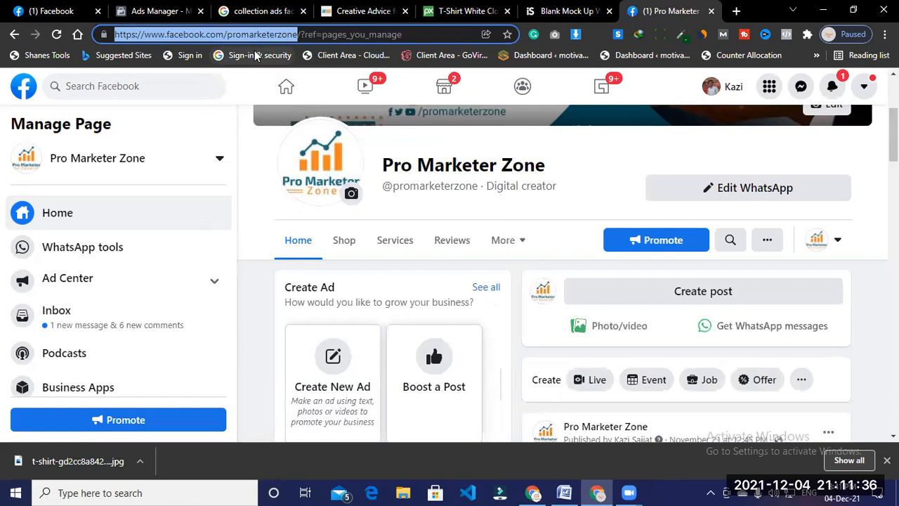
{"action": "left_click", "coordinate": [166, 7]}
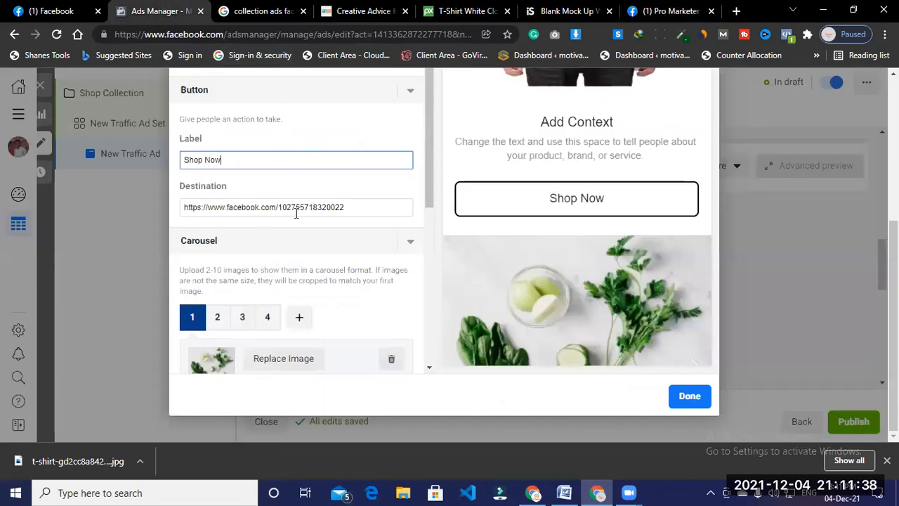
{"action": "left_click", "coordinate": [359, 205]}
{"action": "key", "text": "BackSpace"}
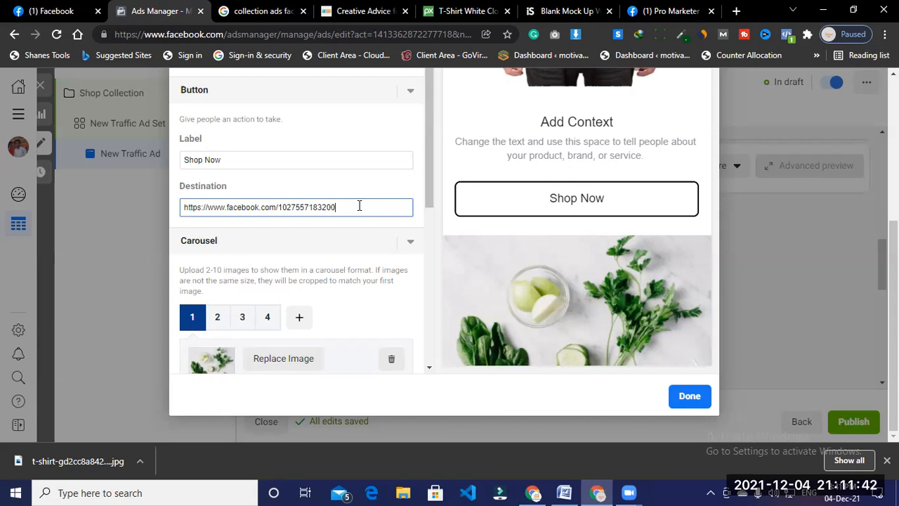
{"action": "key", "text": "ctrl+a"}
{"action": "key", "text": "BackSpace"}
{"action": "key", "text": "ctrl+v"}
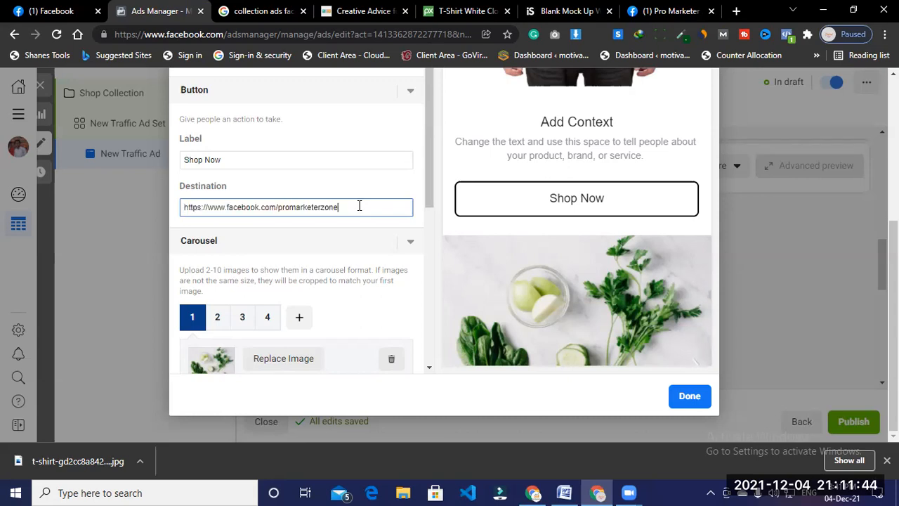
- Clear the "Add Context" placeholder wording from the first text block of the Instant Experience
{"action": "scroll", "coordinate": [557, 139], "scroll_direction": "up", "scroll_amount": 1}
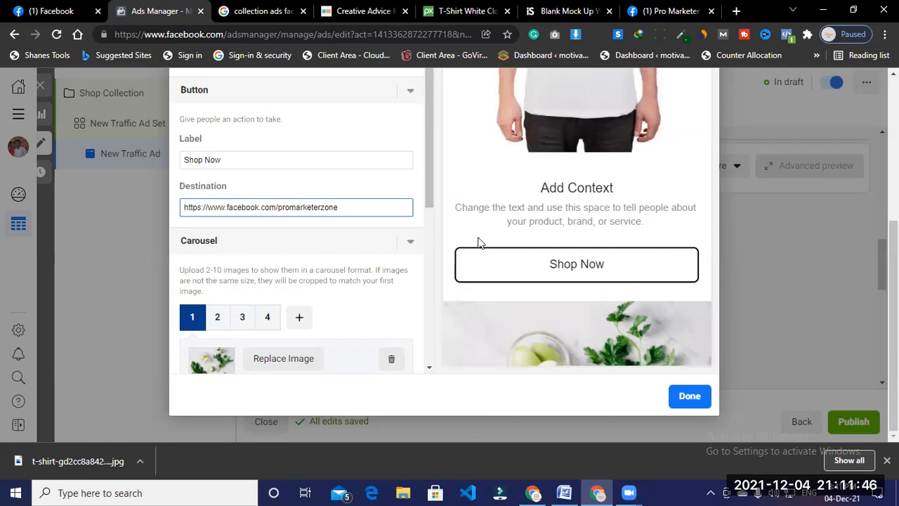
{"action": "scroll", "coordinate": [249, 156], "scroll_direction": "up", "scroll_amount": 3}
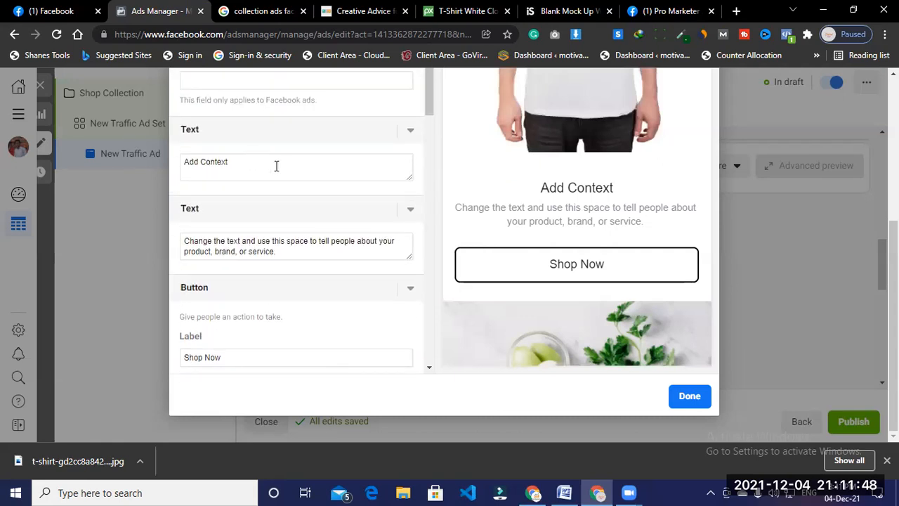
{"action": "left_click", "coordinate": [276, 169]}
{"action": "key", "text": "BackSpace"}
{"action": "key", "text": "BackSpace"}
{"action": "key", "text": "BackSpace"}
{"action": "key", "text": "BackSpace"}
{"action": "key", "text": "BackSpace"}
{"action": "key", "text": "BackSpace"}
{"action": "key", "text": "BackSpace"}
{"action": "key", "text": "BackSpace"}
{"action": "key", "text": "BackSpace"}
{"action": "key", "text": "BackSpace"}
{"action": "key", "text": "BackSpace"}
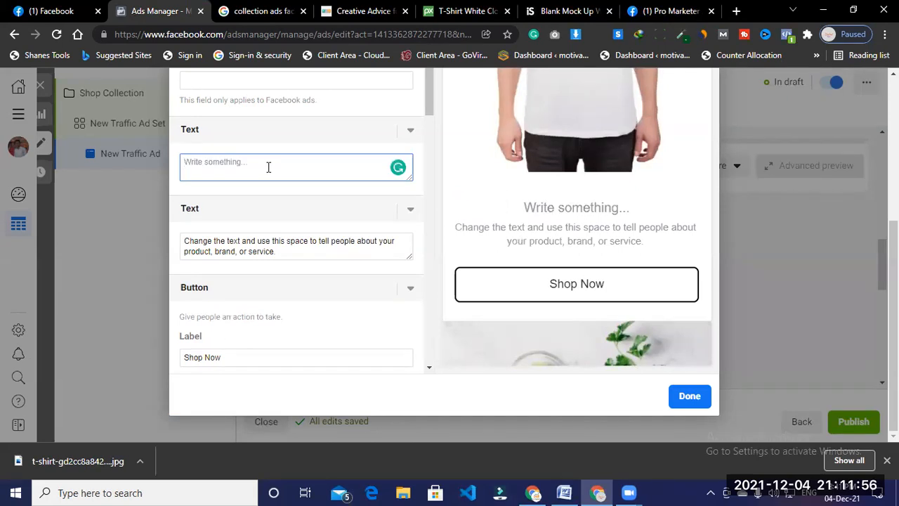
{"action": "type", "text": "YOUR"}
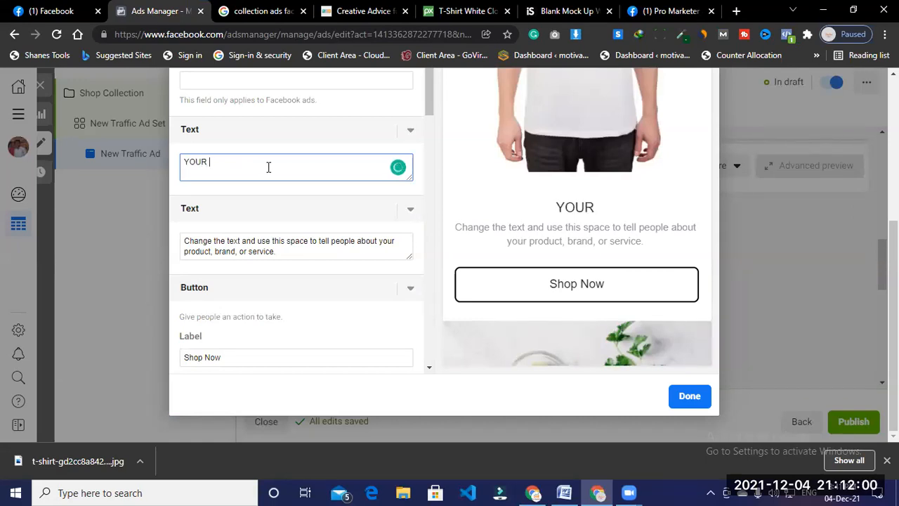
{"action": "type", "text": "f"}
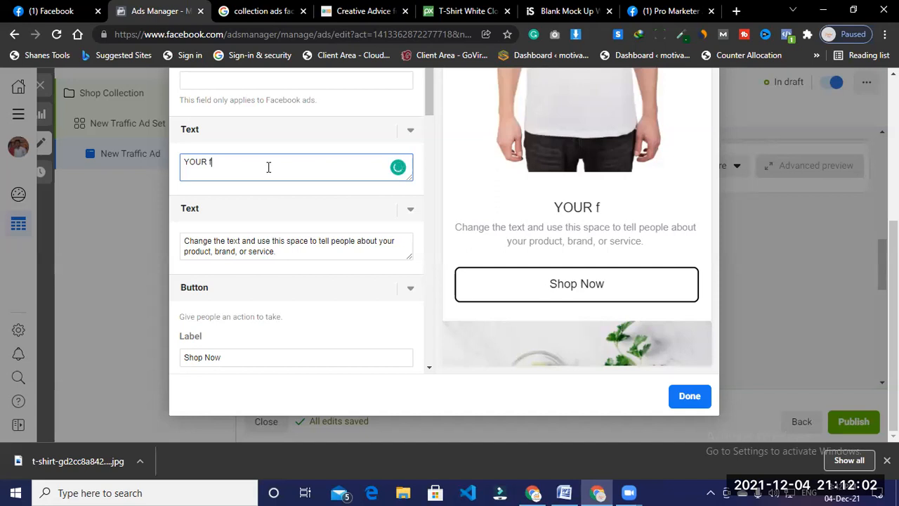
{"action": "key", "text": "BackSpace"}
{"action": "key", "text": "BackSpace"}
{"action": "key", "text": "BackSpace"}
{"action": "key", "text": "BackSpace"}
{"action": "key", "text": "BackSpace"}
{"action": "key", "text": "BackSpace"}
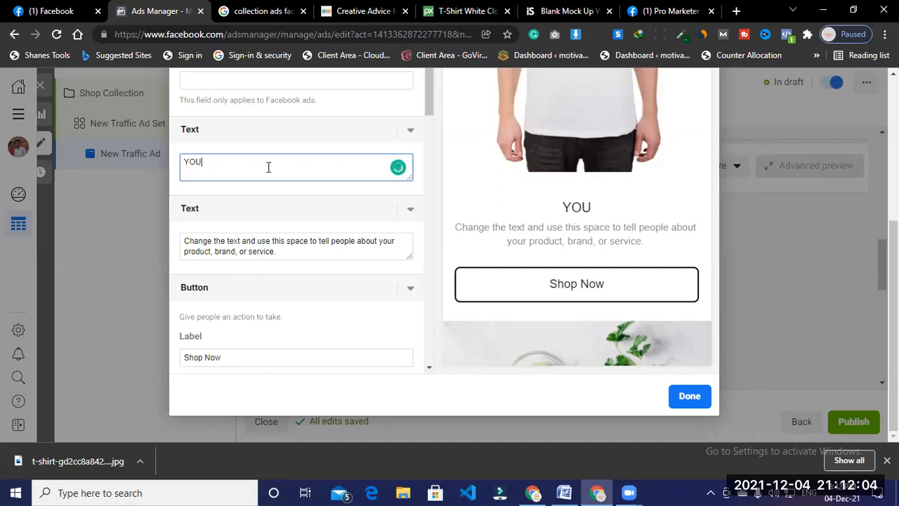
- Enter "your Fbruite t shirt" as the heading in the first text block of the Instant Experience
{"action": "type", "text": "yor"}
{"action": "key", "text": "BackSpace"}
{"action": "type", "text": "ur Fvrite"}
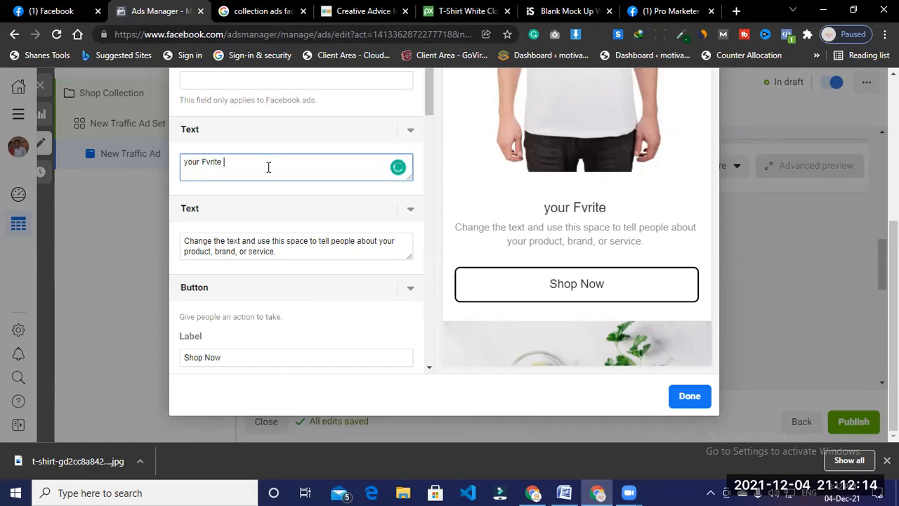
{"action": "key", "text": "BackSpace"}
{"action": "key", "text": "BackSpace"}
{"action": "key", "text": "BackSpace"}
{"action": "key", "text": "BackSpace"}
{"action": "key", "text": "BackSpace"}
{"action": "key", "text": "BackSpace"}
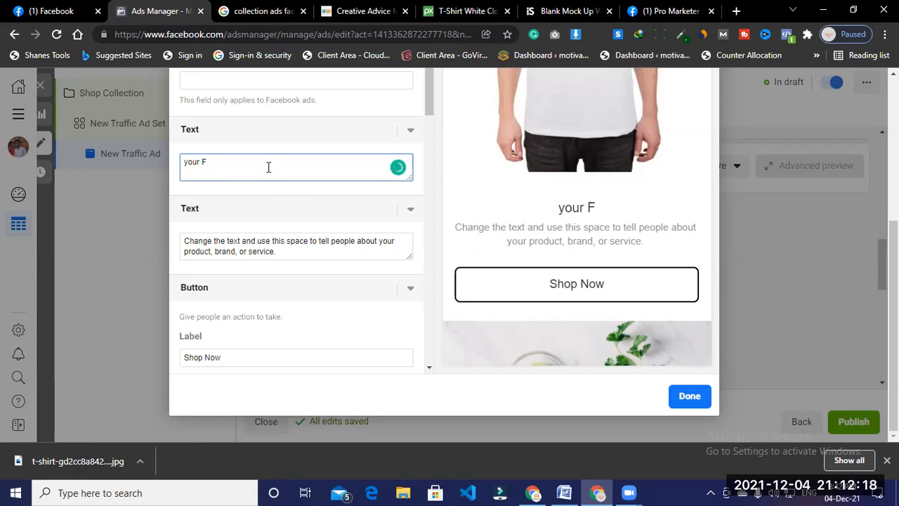
{"action": "type", "text": "bruite"}
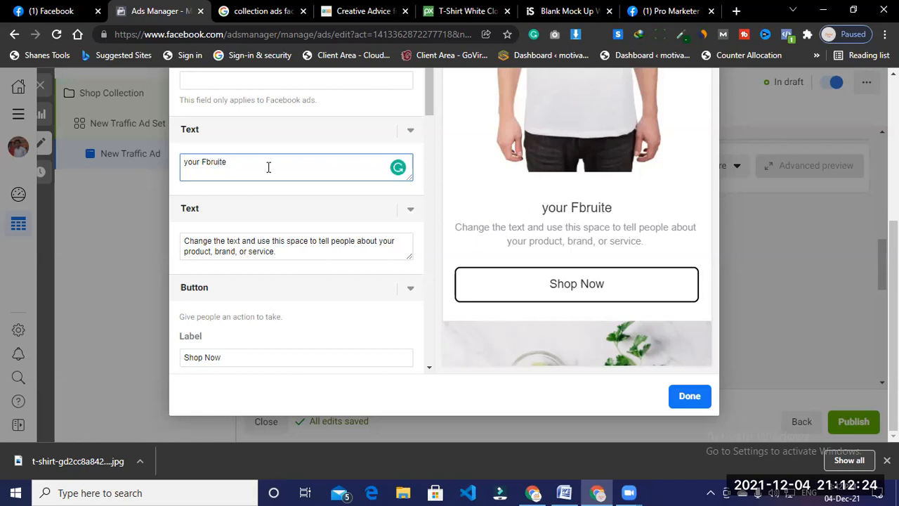
{"action": "type", "text": " t"}
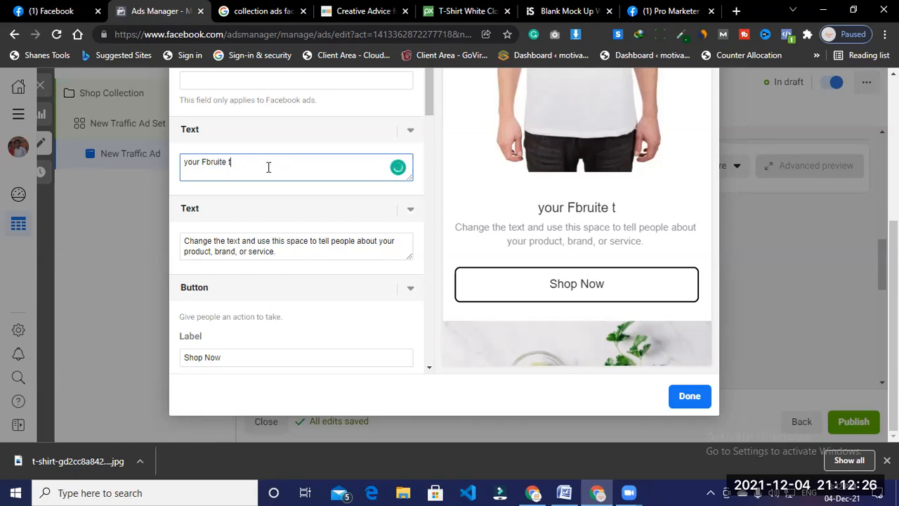
{"action": "type", "text": " shi"}
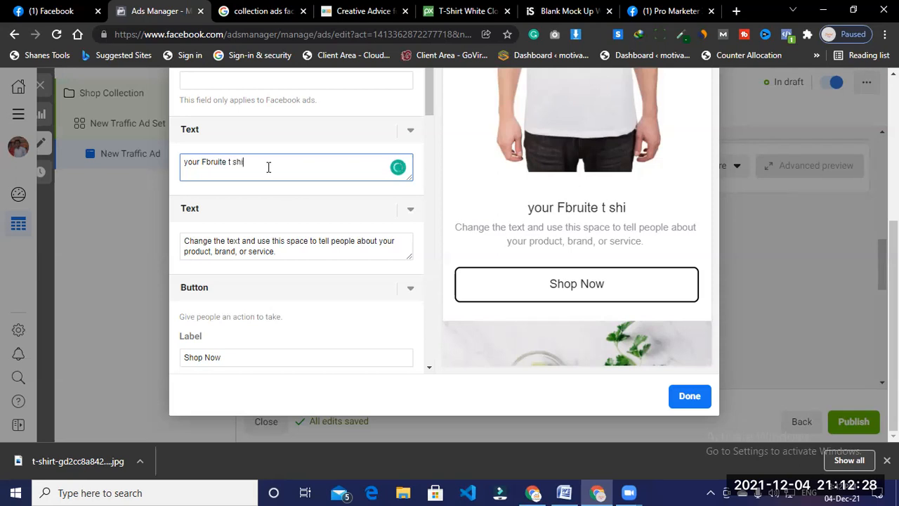
{"action": "type", "text": "rt"}
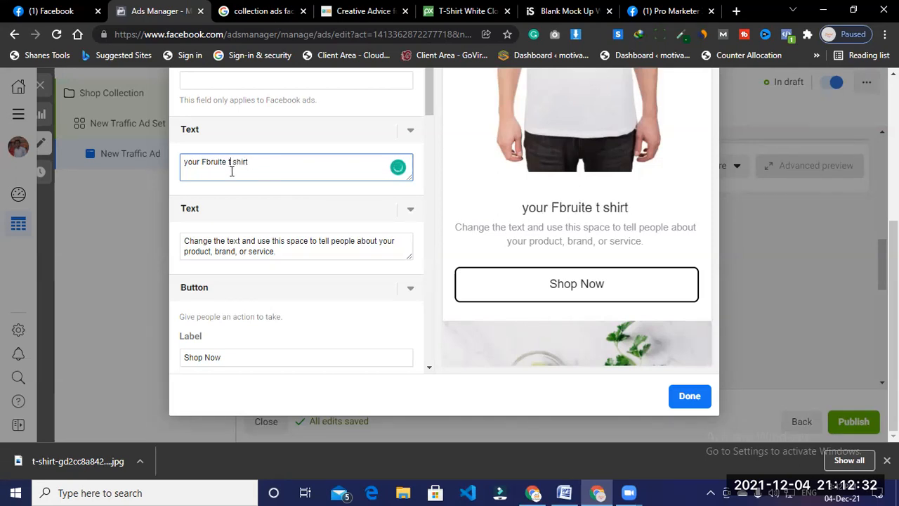
- Change the heading's last words so that it reads "your Fbruite T Thirt"
{"action": "key", "text": "BackSpace"}
{"action": "type", "text": "T"}
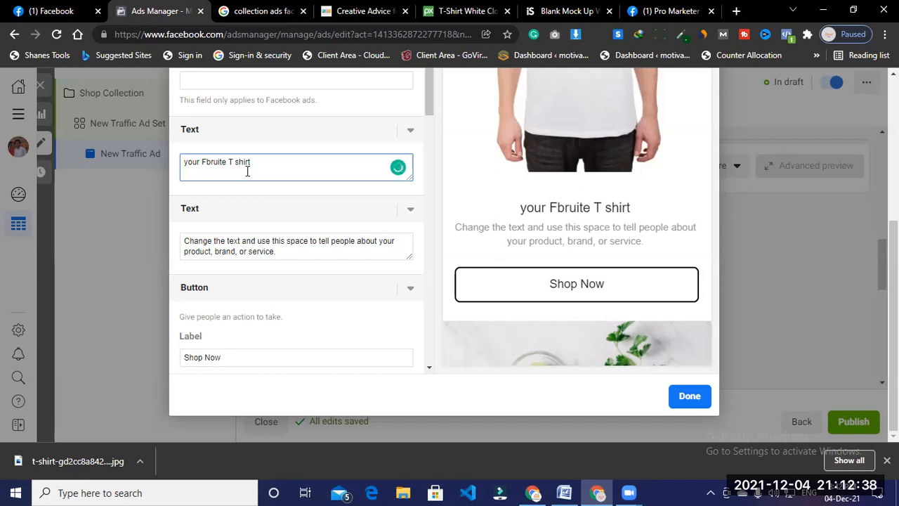
{"action": "key", "text": "BackSpace"}
{"action": "type", "text": "T"}
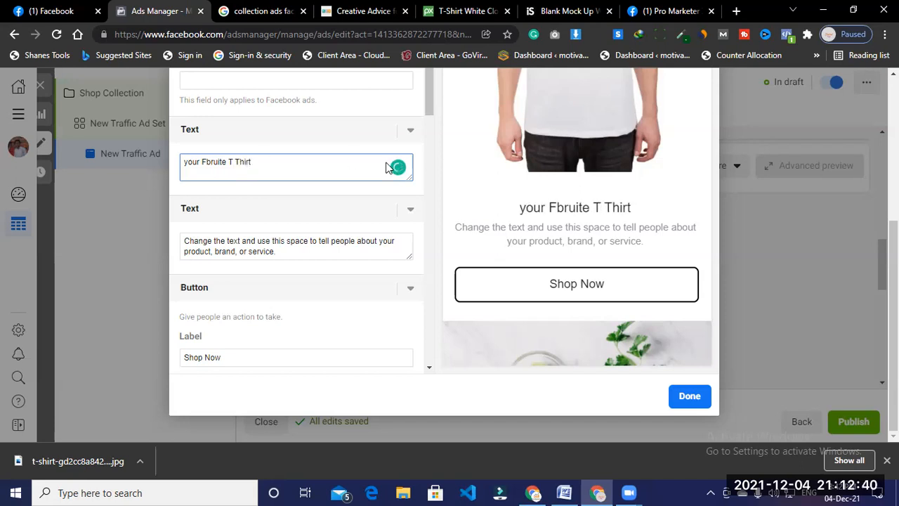
- Replace the second text block's placeholder wording with "Looking a Great T Shairt"
{"action": "left_click", "coordinate": [300, 247]}
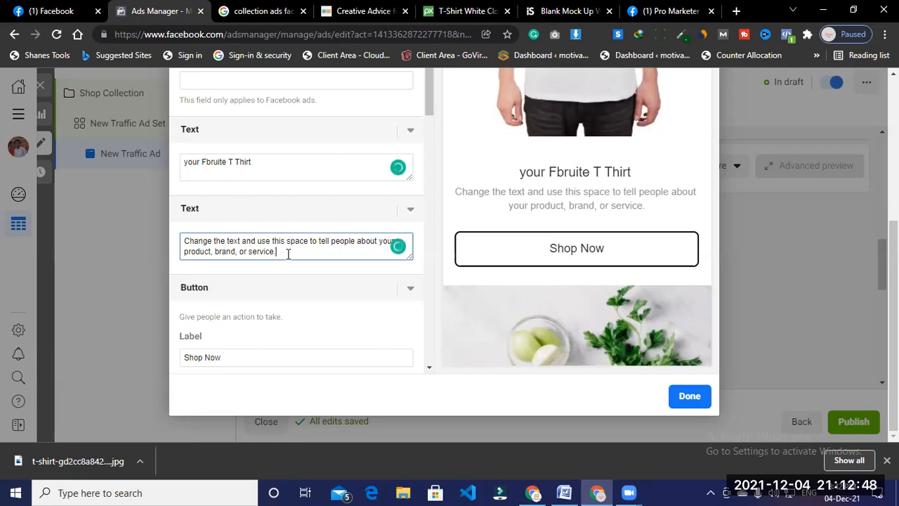
{"action": "key", "text": "ctrl+a"}
{"action": "key", "text": "BackSpace"}
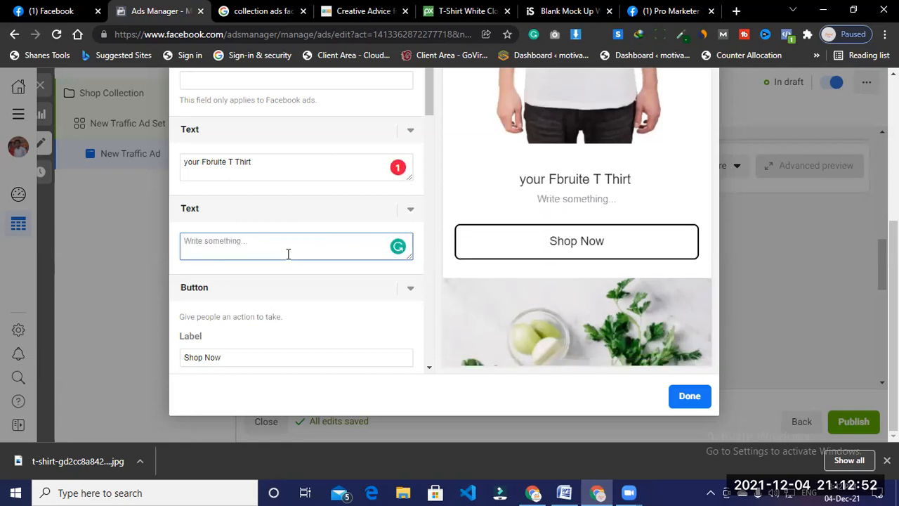
{"action": "type", "text": "Loo"}
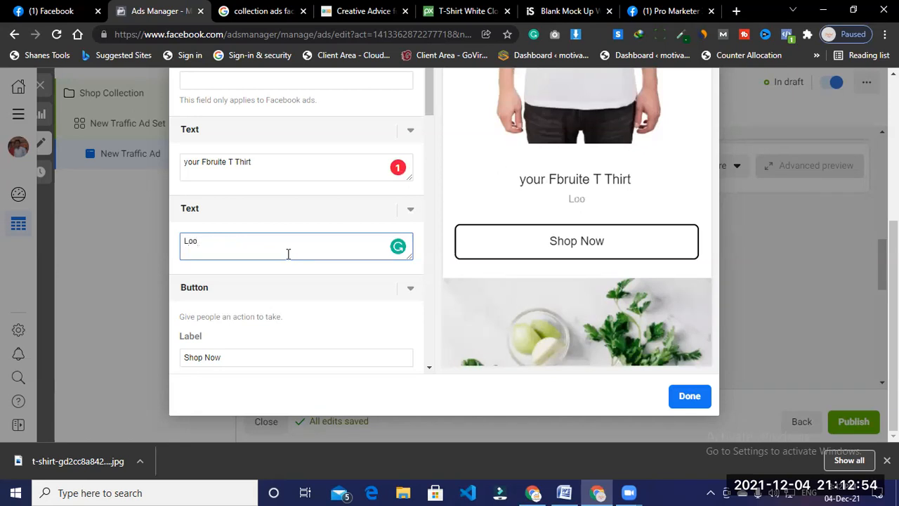
{"action": "type", "text": "king a "}
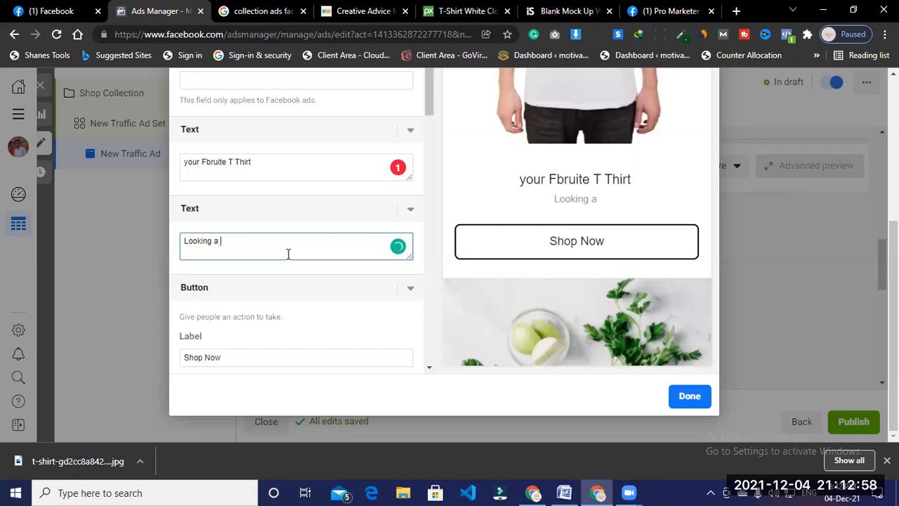
{"action": "type", "text": "Grea"}
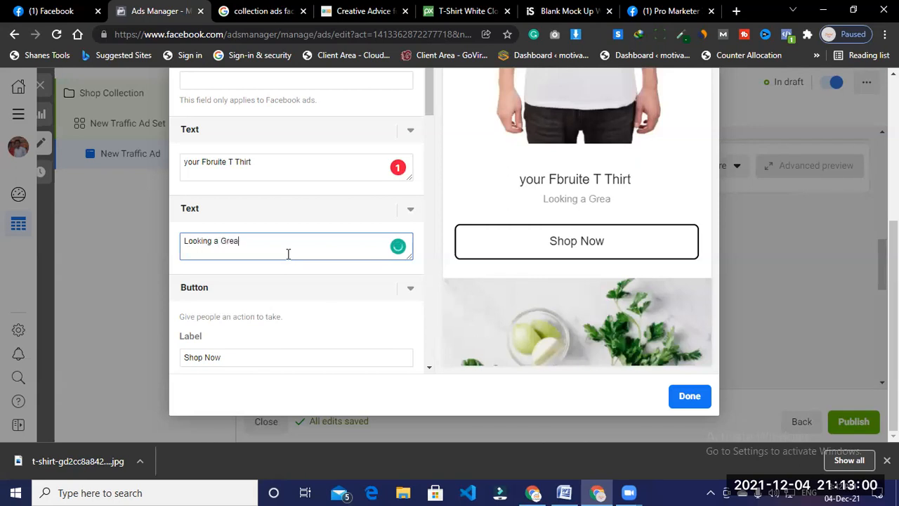
{"action": "type", "text": "t T "}
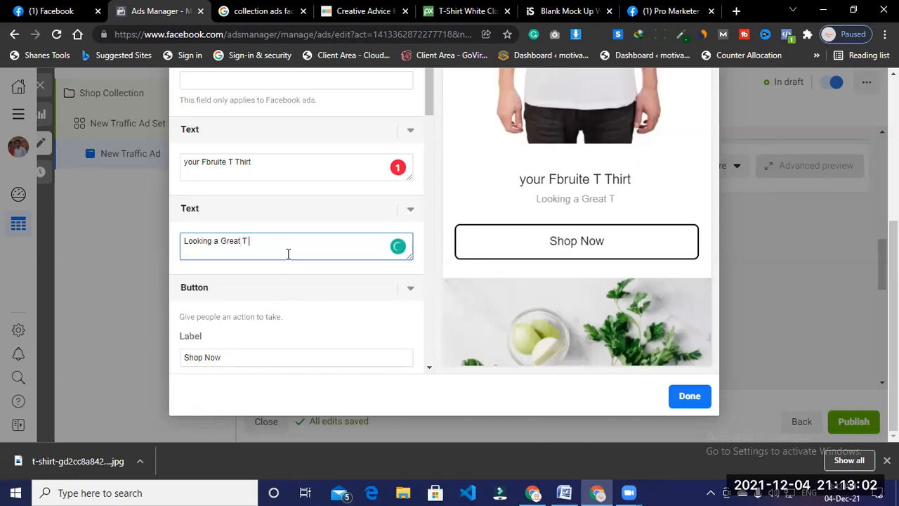
{"action": "type", "text": "Sh"}
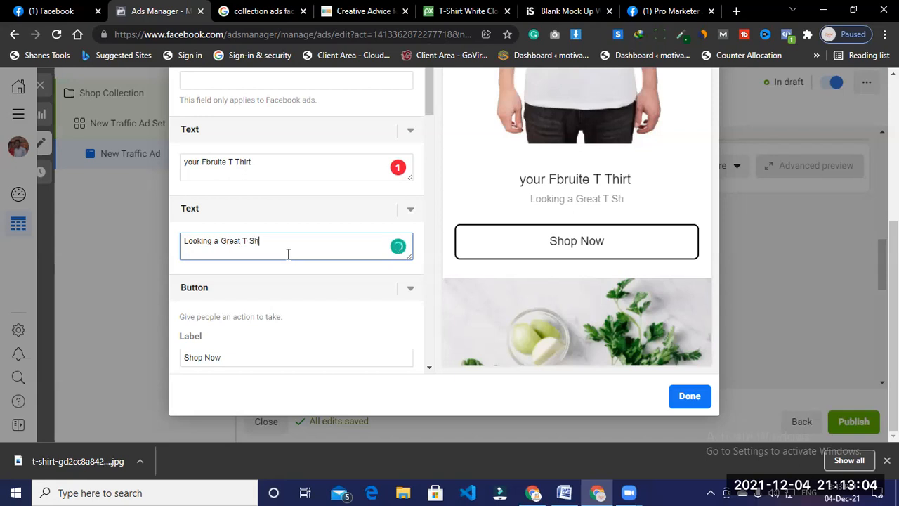
{"action": "type", "text": "a"}
{"action": "type", "text": "r"}
{"action": "type", "text": "t"}
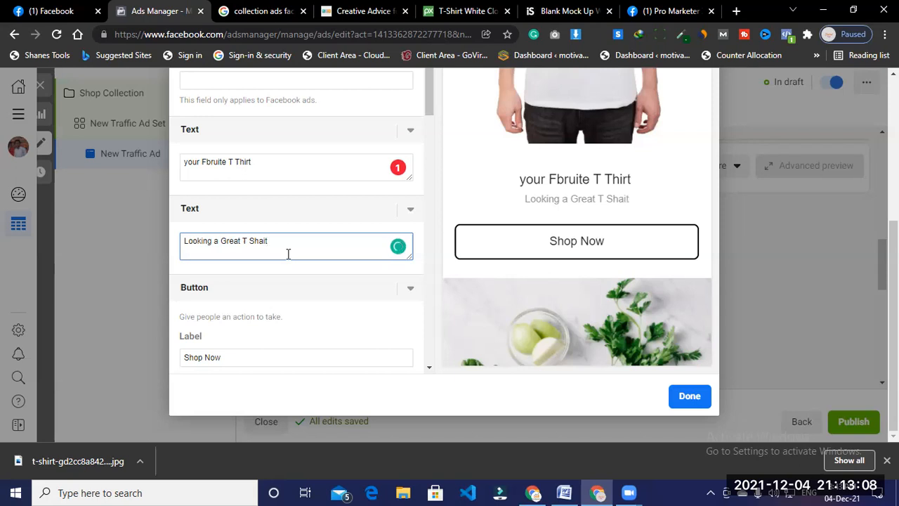
{"action": "key", "text": "BackSpace"}
{"action": "key", "text": "BackSpace"}
{"action": "key", "text": "BackSpace"}
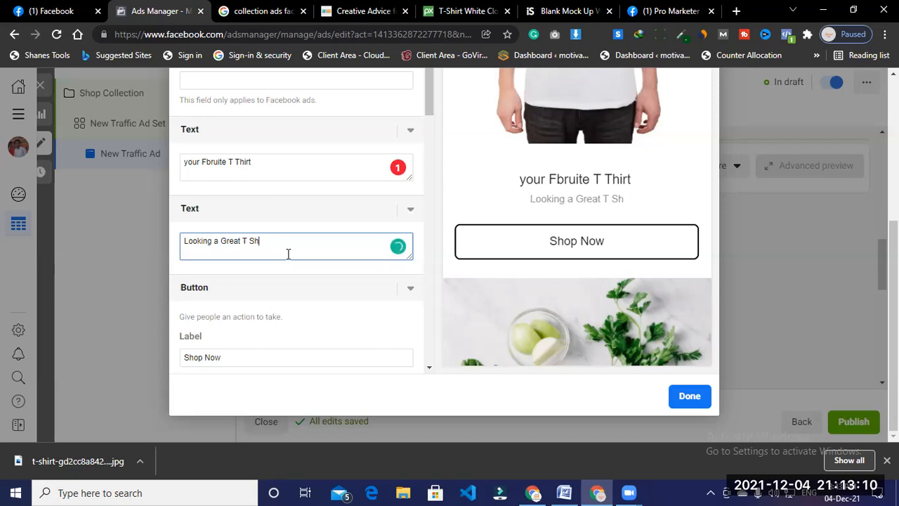
{"action": "type", "text": "airt"}
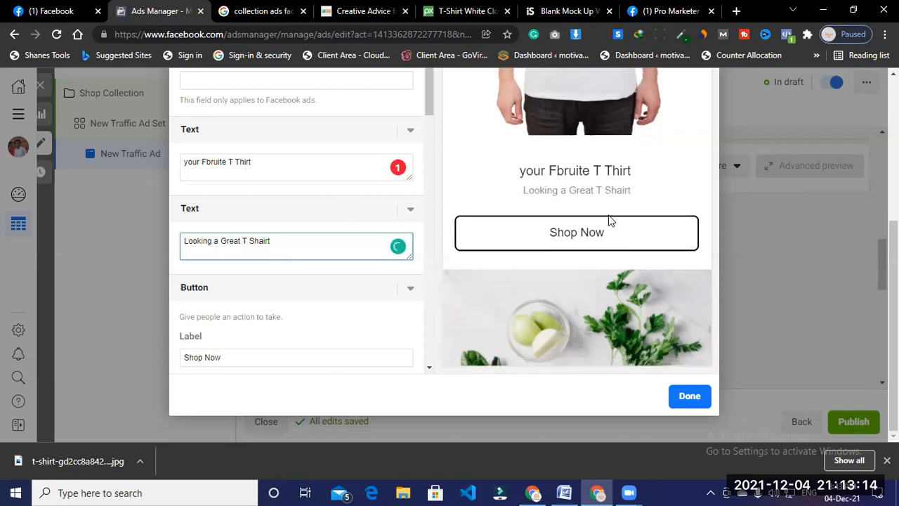
- Review the Shop Now button's destination and the carousel settings against the Instant Experience preview
{"action": "scroll", "coordinate": [609, 221], "scroll_direction": "down", "scroll_amount": 2}
{"action": "scroll", "coordinate": [347, 254], "scroll_direction": "down", "scroll_amount": 2}
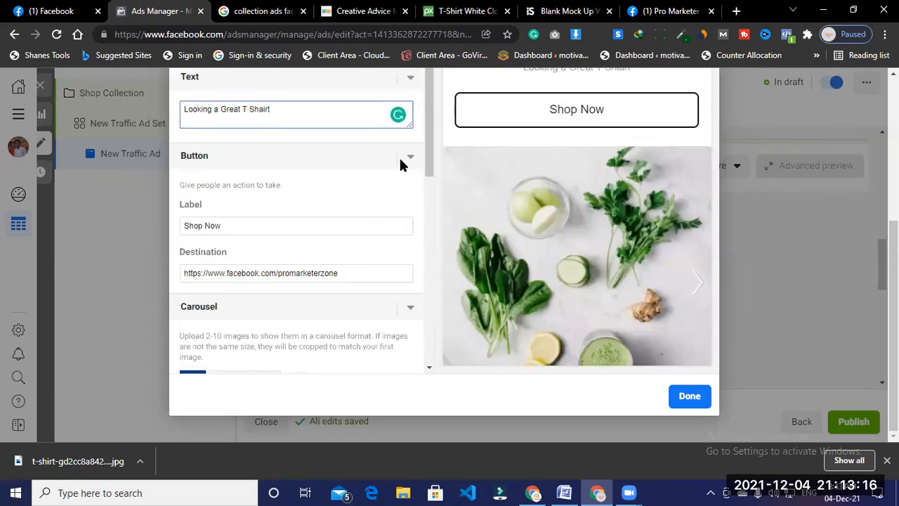
{"action": "scroll", "coordinate": [300, 181], "scroll_direction": "down", "scroll_amount": 1}
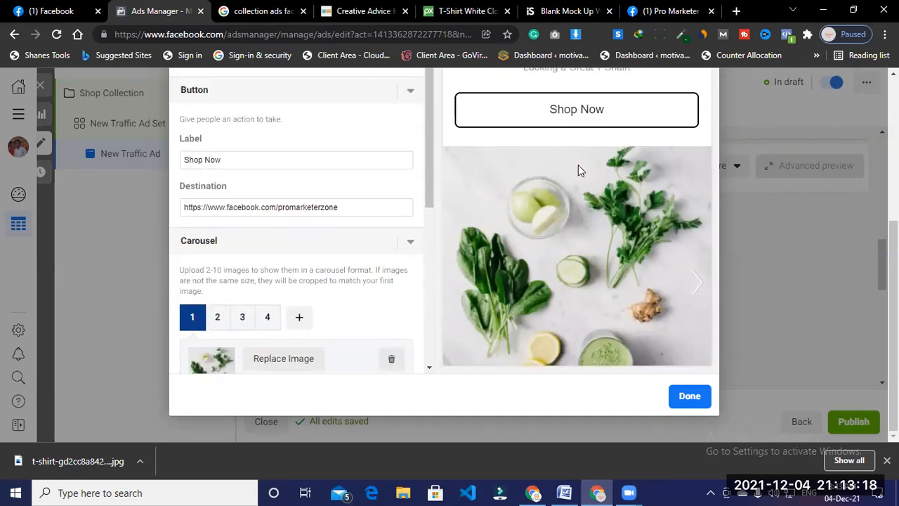
{"action": "scroll", "coordinate": [577, 169], "scroll_direction": "up", "scroll_amount": 2}
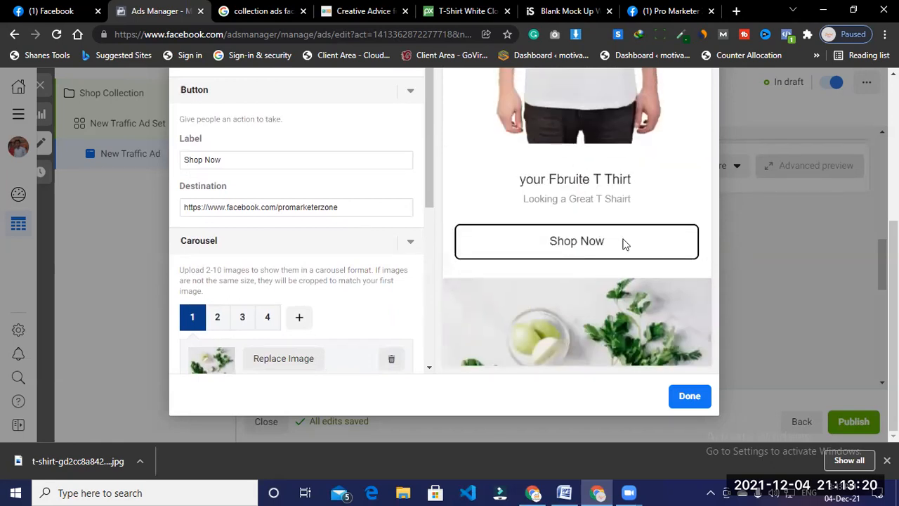
{"action": "left_click_drag", "start_coordinate": [356, 202], "coordinate": [152, 210]}
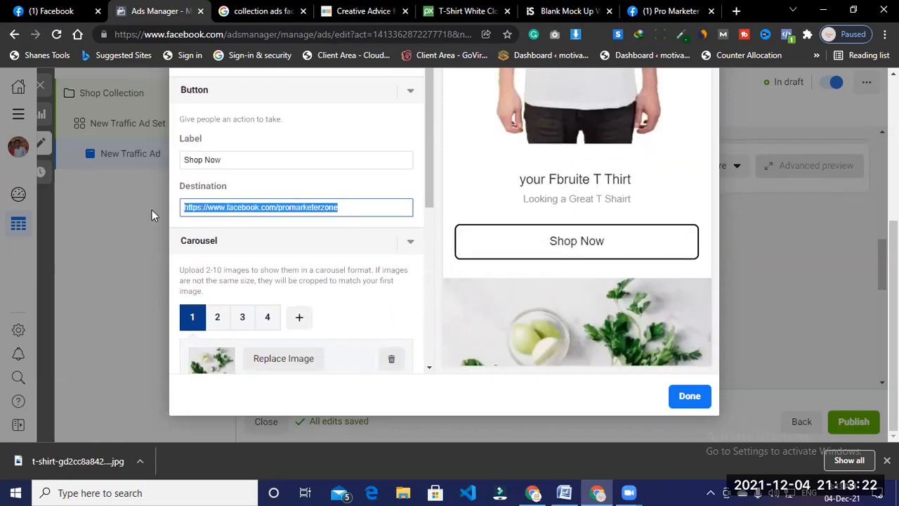
{"action": "scroll", "coordinate": [495, 179], "scroll_direction": "down", "scroll_amount": 2}
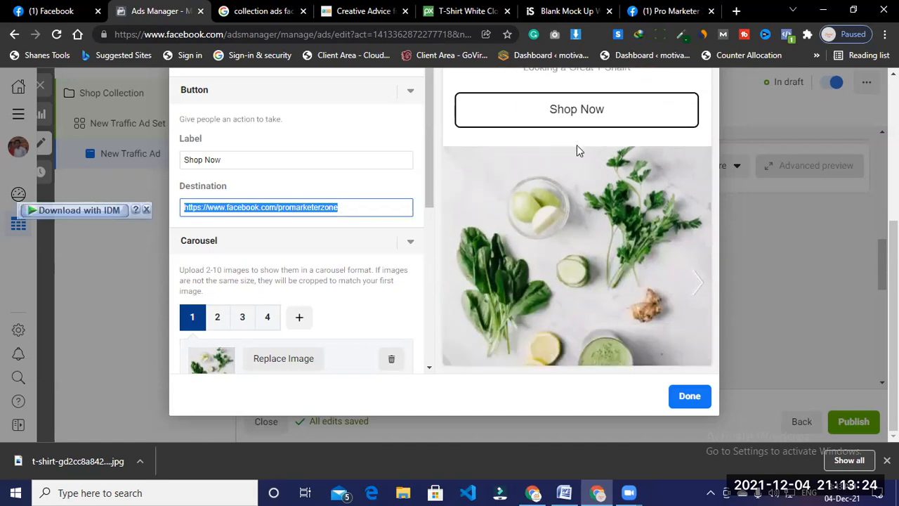
{"action": "scroll", "coordinate": [297, 245], "scroll_direction": "down", "scroll_amount": 2}
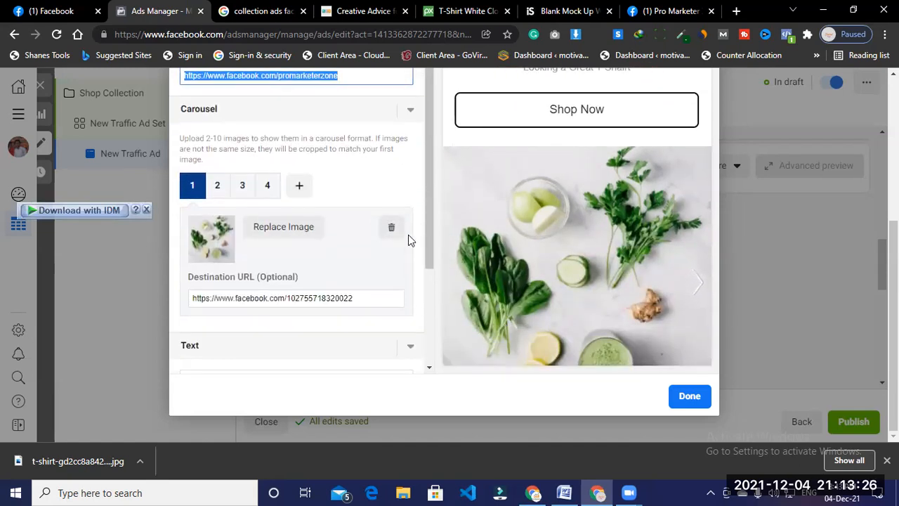
{"action": "scroll", "coordinate": [419, 232], "scroll_direction": "up", "scroll_amount": 1}
{"action": "scroll", "coordinate": [418, 232], "scroll_direction": "up", "scroll_amount": 2}
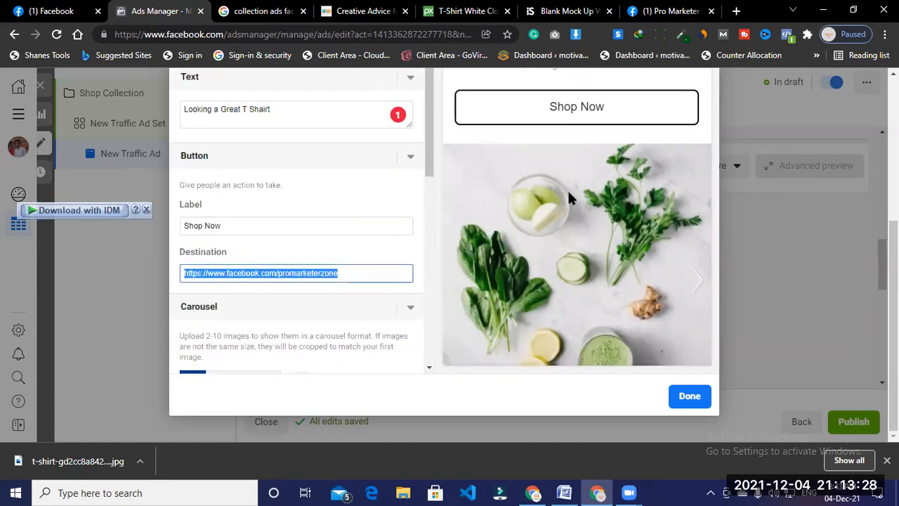
{"action": "scroll", "coordinate": [567, 189], "scroll_direction": "down", "scroll_amount": 2}
{"action": "scroll", "coordinate": [283, 274], "scroll_direction": "down", "scroll_amount": 1}
{"action": "scroll", "coordinate": [283, 274], "scroll_direction": "down", "scroll_amount": 1}
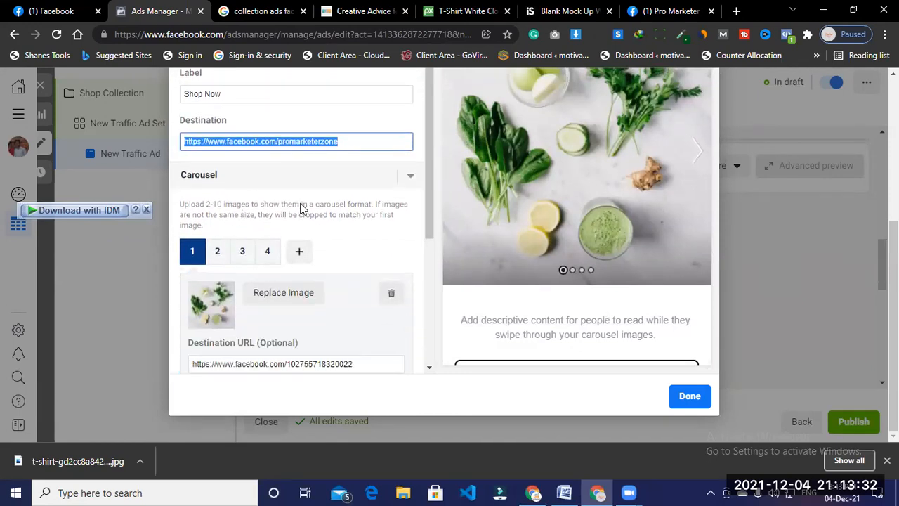
{"action": "scroll", "coordinate": [351, 202], "scroll_direction": "down", "scroll_amount": 1}
{"action": "scroll", "coordinate": [641, 185], "scroll_direction": "up", "scroll_amount": 2}
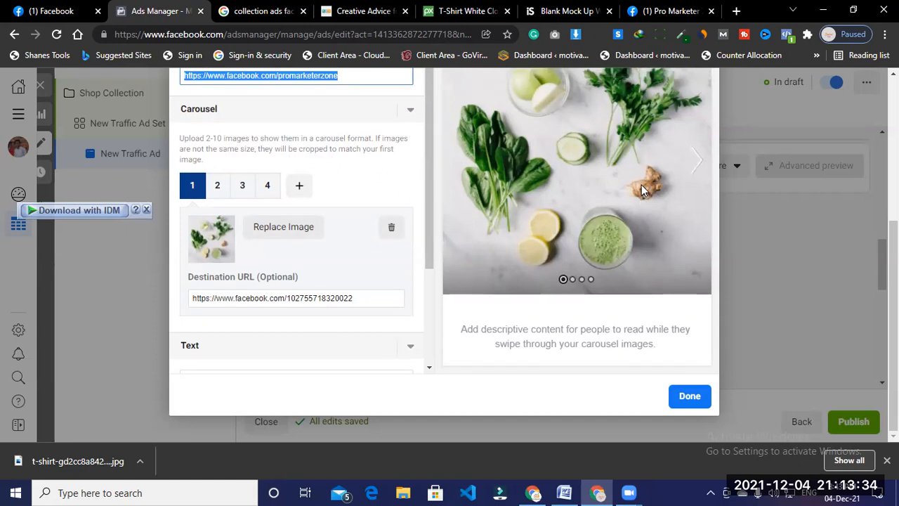
{"action": "scroll", "coordinate": [587, 179], "scroll_direction": "up", "scroll_amount": 5}
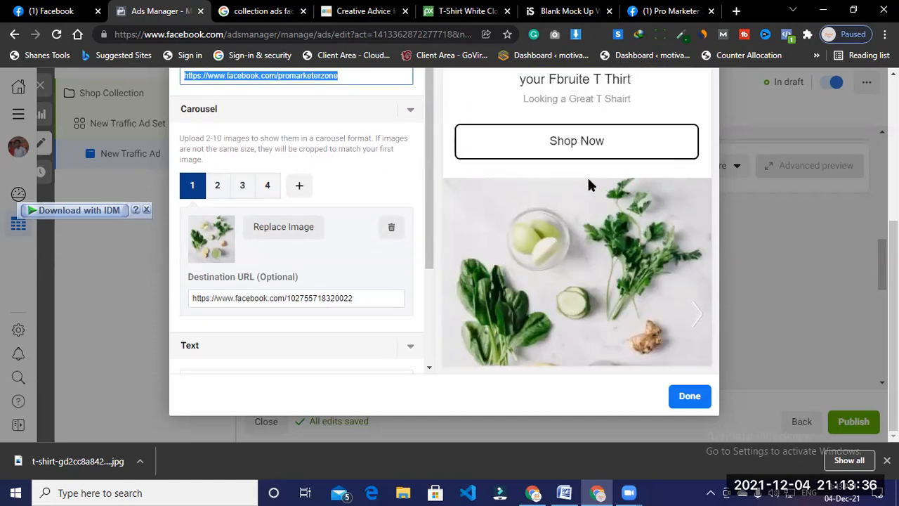
{"action": "scroll", "coordinate": [567, 142], "scroll_direction": "up", "scroll_amount": 2}
{"action": "scroll", "coordinate": [584, 172], "scroll_direction": "down", "scroll_amount": 5}
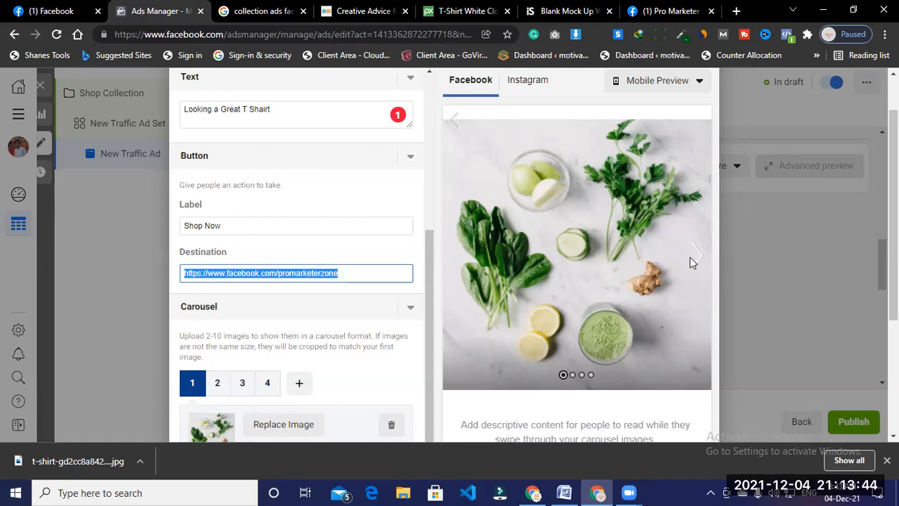
- Look through carousel images 2, 3 and 4, and return to image 1 and its replacement and destination settings
{"action": "left_click", "coordinate": [692, 257]}
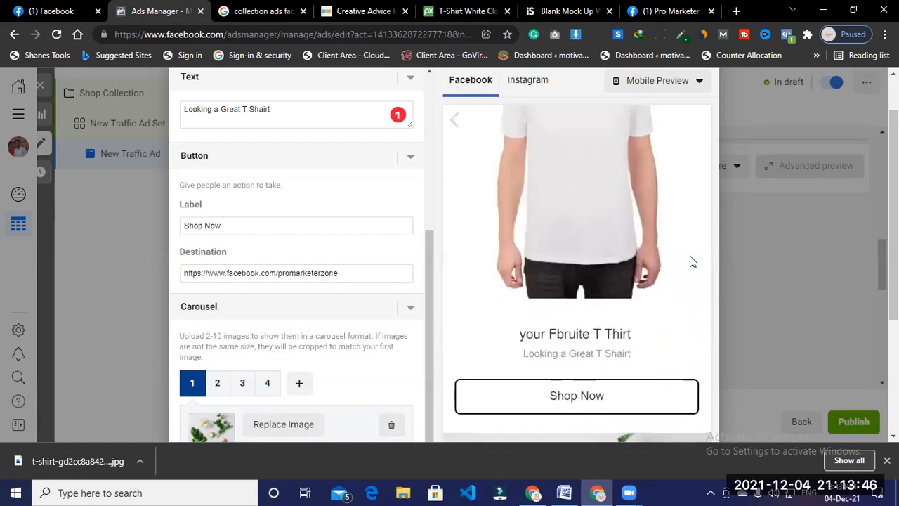
{"action": "scroll", "coordinate": [688, 295], "scroll_direction": "down", "scroll_amount": 5}
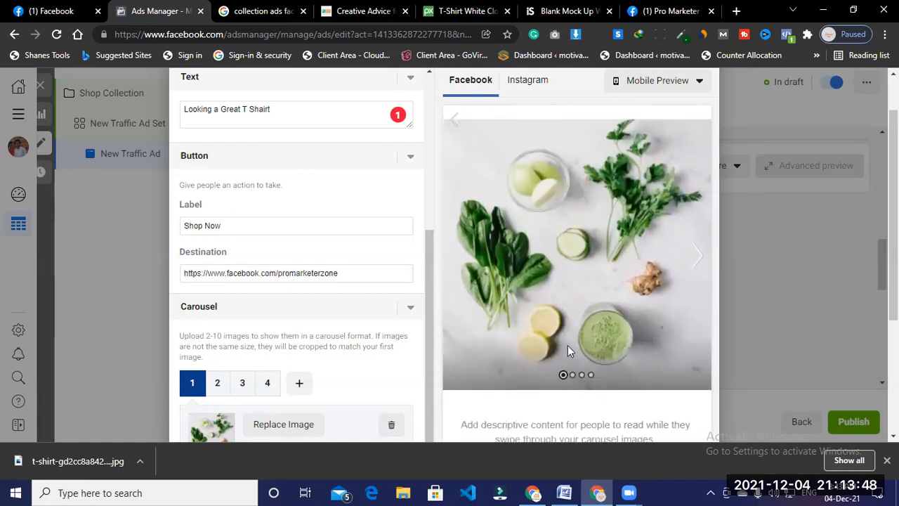
{"action": "left_click", "coordinate": [217, 383]}
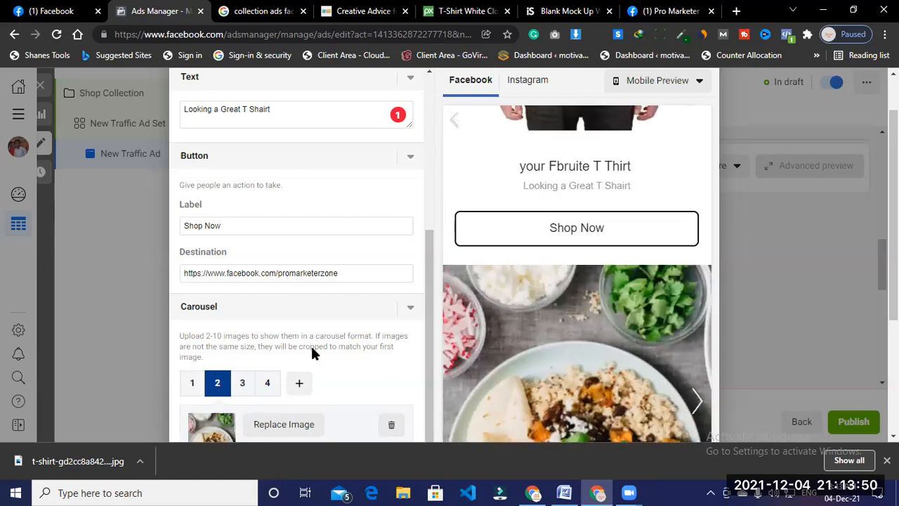
{"action": "scroll", "coordinate": [312, 353], "scroll_direction": "down", "scroll_amount": 2}
{"action": "left_click", "coordinate": [242, 251]}
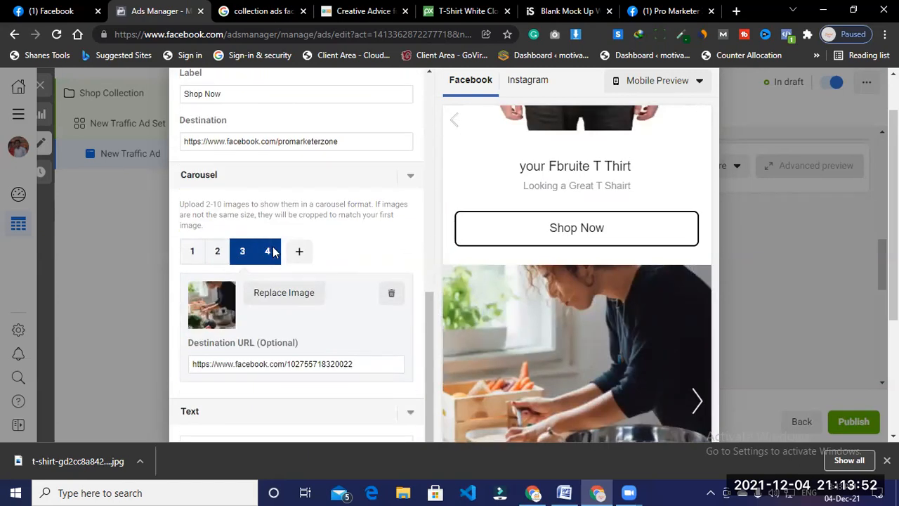
{"action": "left_click", "coordinate": [269, 253]}
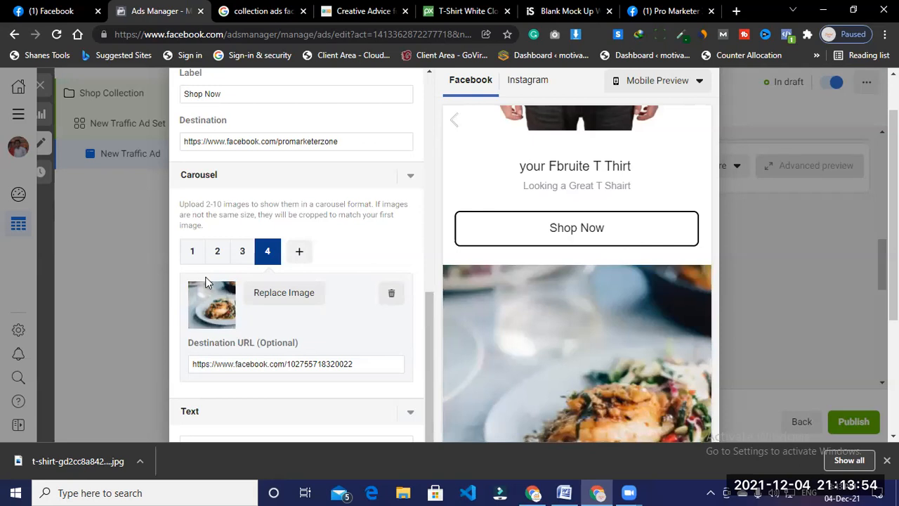
{"action": "left_click", "coordinate": [192, 252]}
{"action": "scroll", "coordinate": [328, 265], "scroll_direction": "down", "scroll_amount": 1}
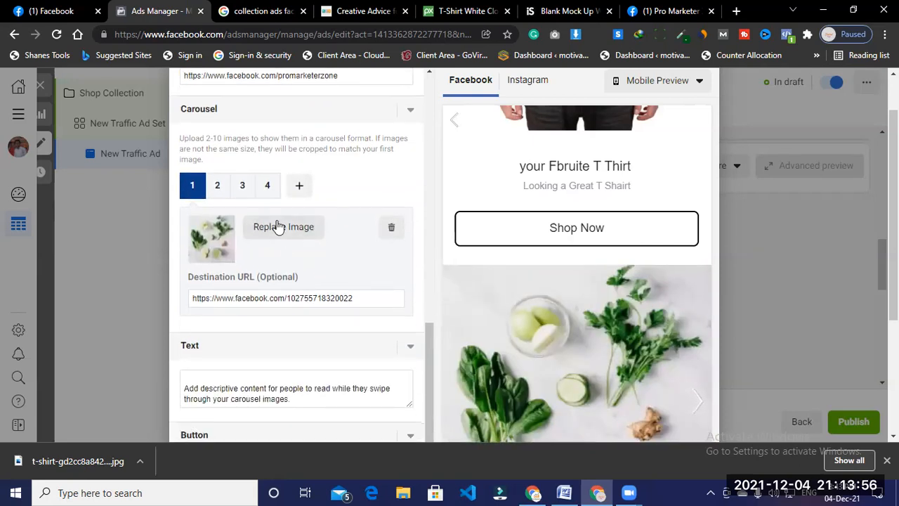
- Open the image picker for replacing carousel image 1 and check the Downloads folder for a file to upload
{"action": "left_click", "coordinate": [279, 227]}
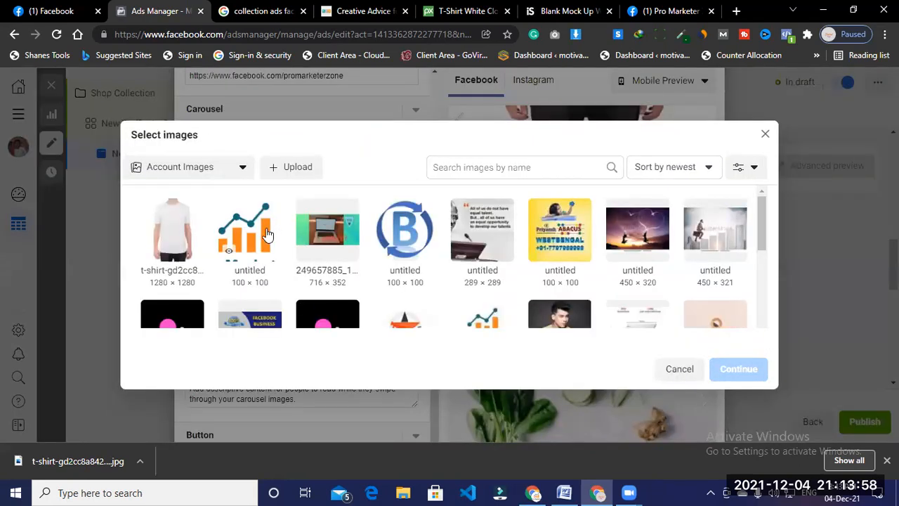
{"action": "left_click", "coordinate": [304, 168]}
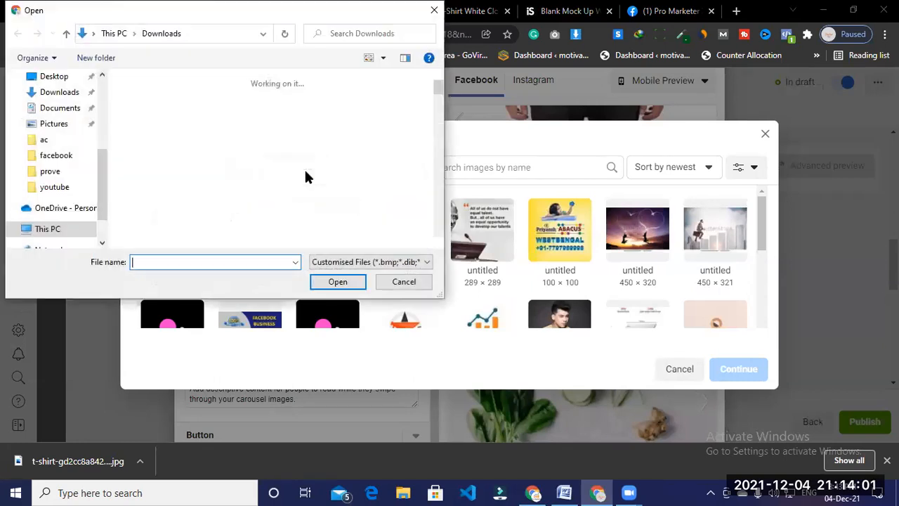
{"action": "left_click", "coordinate": [428, 10]}
- Switch to the white t-shirt page on Pixabay, look through its related photos and return to the t-shirt search results
{"action": "left_click", "coordinate": [569, 10]}
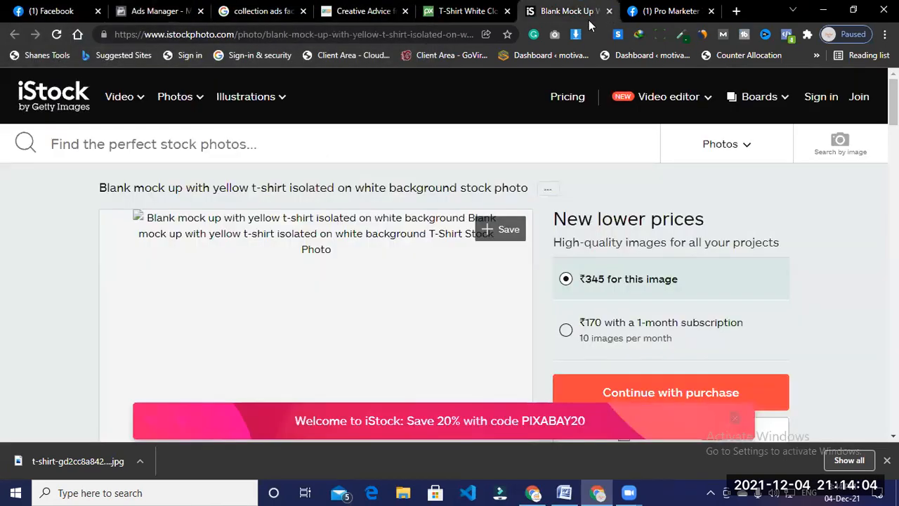
{"action": "left_click", "coordinate": [467, 10]}
{"action": "scroll", "coordinate": [743, 221], "scroll_direction": "down", "scroll_amount": 5}
{"action": "scroll", "coordinate": [745, 222], "scroll_direction": "down", "scroll_amount": 5}
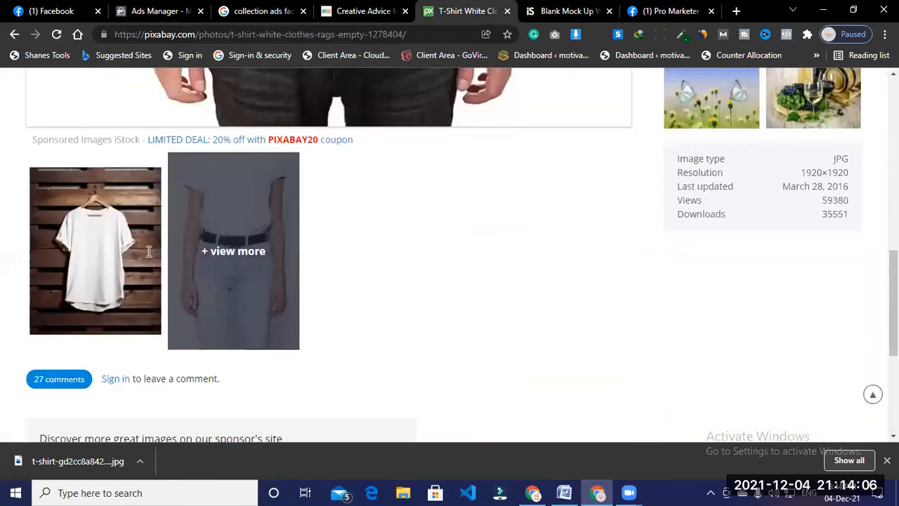
{"action": "scroll", "coordinate": [211, 147], "scroll_direction": "up", "scroll_amount": 3}
{"action": "scroll", "coordinate": [414, 144], "scroll_direction": "down", "scroll_amount": 2}
{"action": "scroll", "coordinate": [419, 203], "scroll_direction": "down", "scroll_amount": 3}
{"action": "scroll", "coordinate": [418, 202], "scroll_direction": "up", "scroll_amount": 8}
{"action": "left_click", "coordinate": [14, 34]}
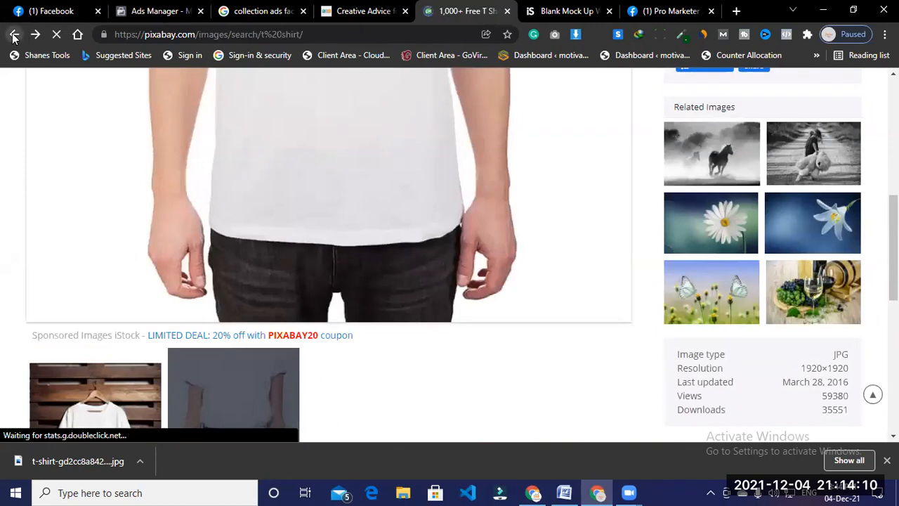
- Browse the Pixabay t-shirt results and open the photo of a man in a plain red t-shirt
{"action": "scroll", "coordinate": [768, 254], "scroll_direction": "down", "scroll_amount": 5}
{"action": "scroll", "coordinate": [764, 251], "scroll_direction": "down", "scroll_amount": 3}
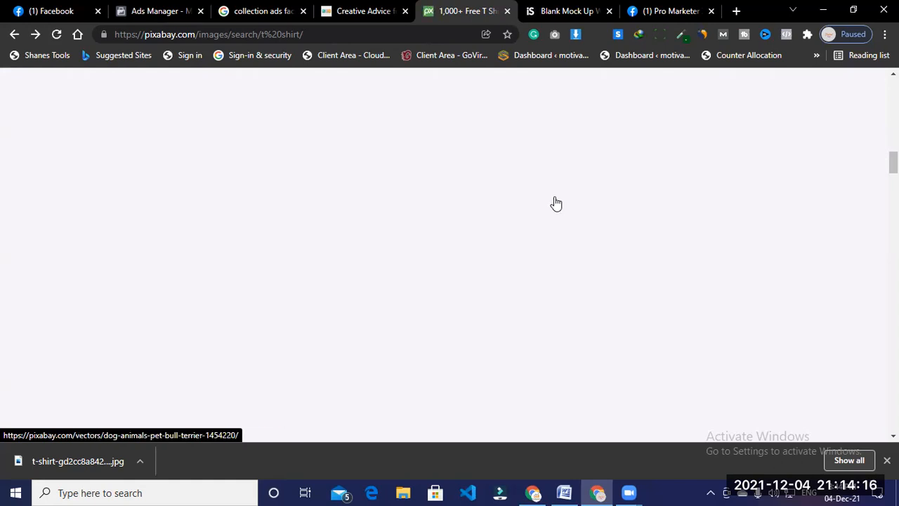
{"action": "scroll", "coordinate": [614, 231], "scroll_direction": "up", "scroll_amount": 4}
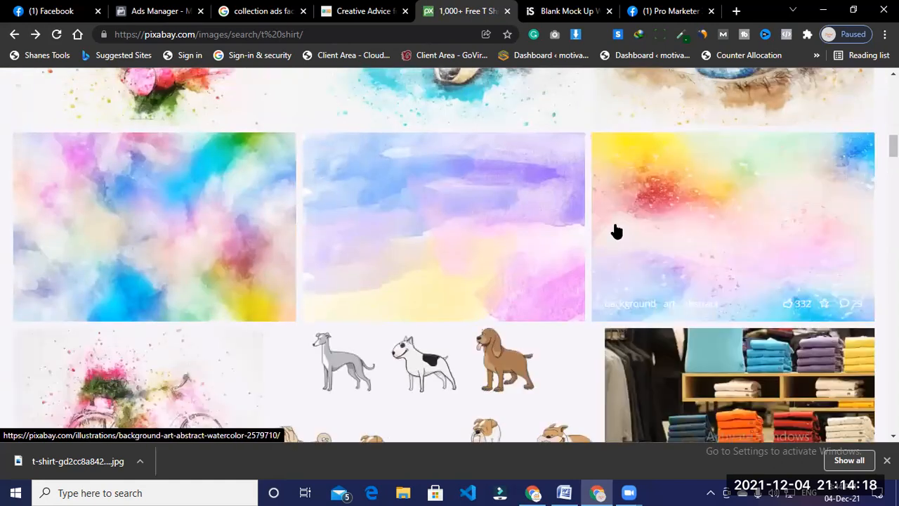
{"action": "scroll", "coordinate": [616, 231], "scroll_direction": "down", "scroll_amount": 8}
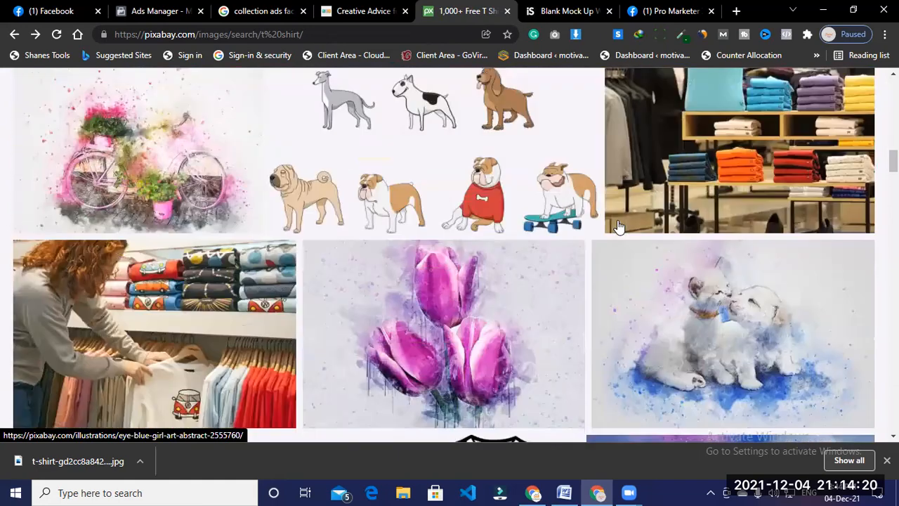
{"action": "scroll", "coordinate": [620, 224], "scroll_direction": "down", "scroll_amount": 10}
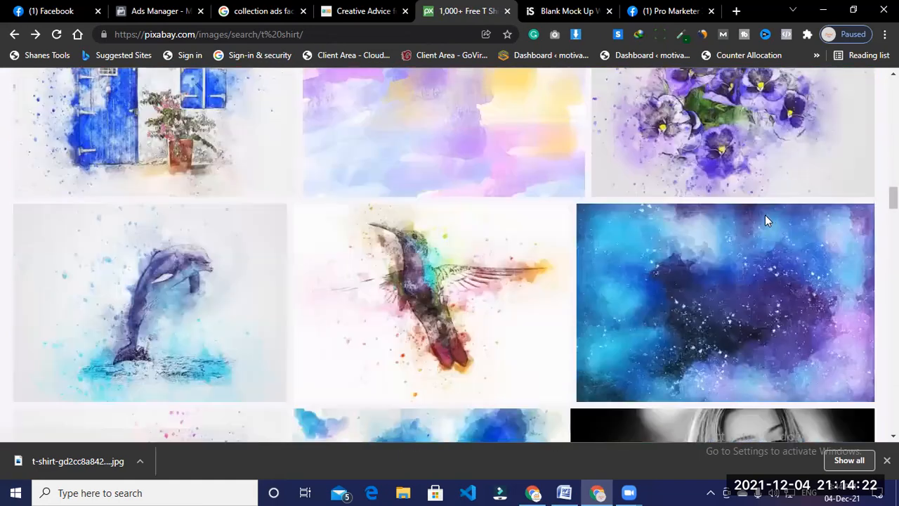
{"action": "scroll", "coordinate": [424, 223], "scroll_direction": "down", "scroll_amount": 5}
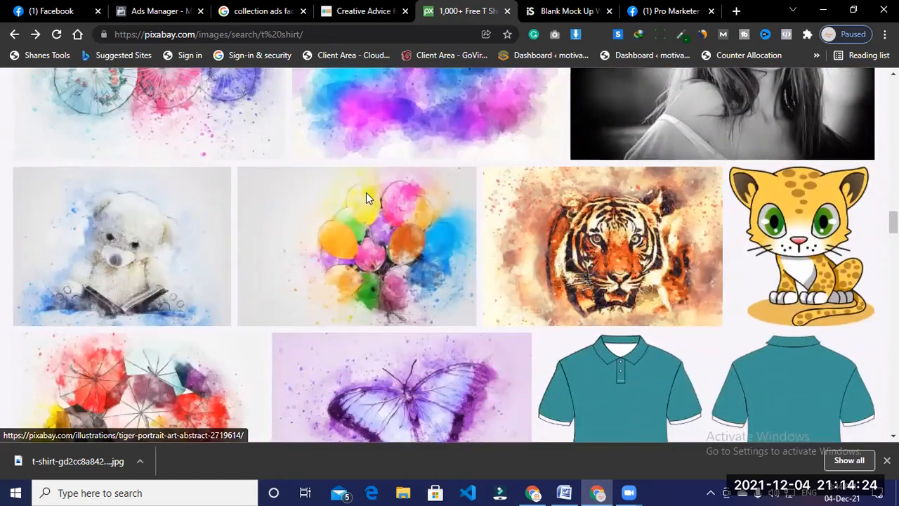
{"action": "scroll", "coordinate": [366, 192], "scroll_direction": "down", "scroll_amount": 4}
{"action": "scroll", "coordinate": [777, 278], "scroll_direction": "down", "scroll_amount": 2}
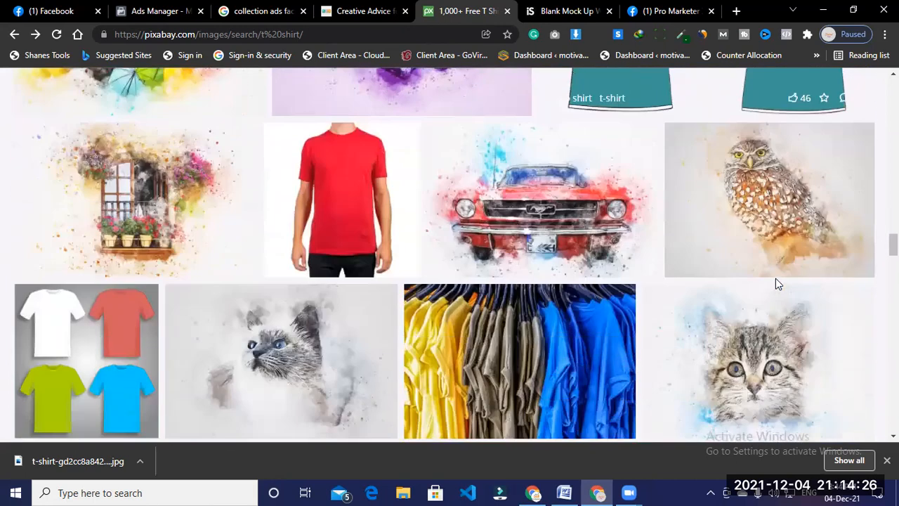
{"action": "scroll", "coordinate": [778, 279], "scroll_direction": "down", "scroll_amount": 1}
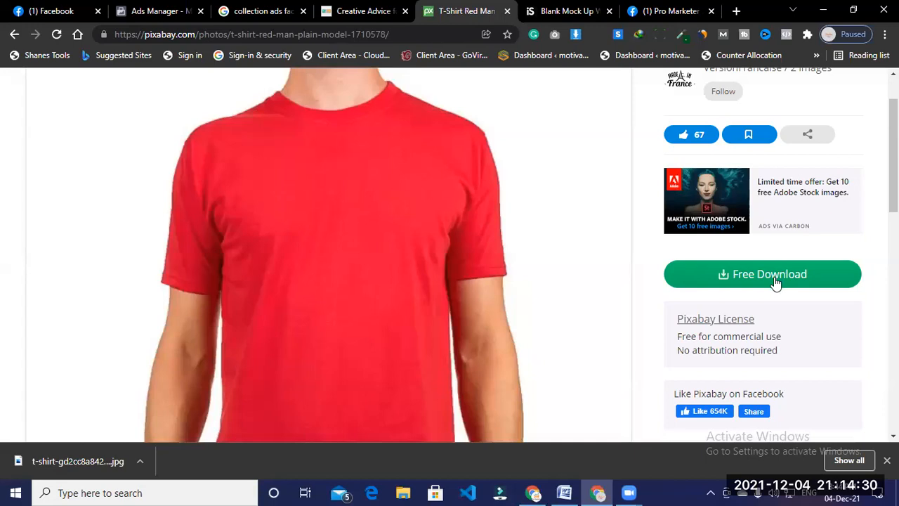
- Download the red t-shirt photo as a 1280×1280 JPG, solving the captcha by selecting the images with boats
{"action": "left_click", "coordinate": [775, 281]}
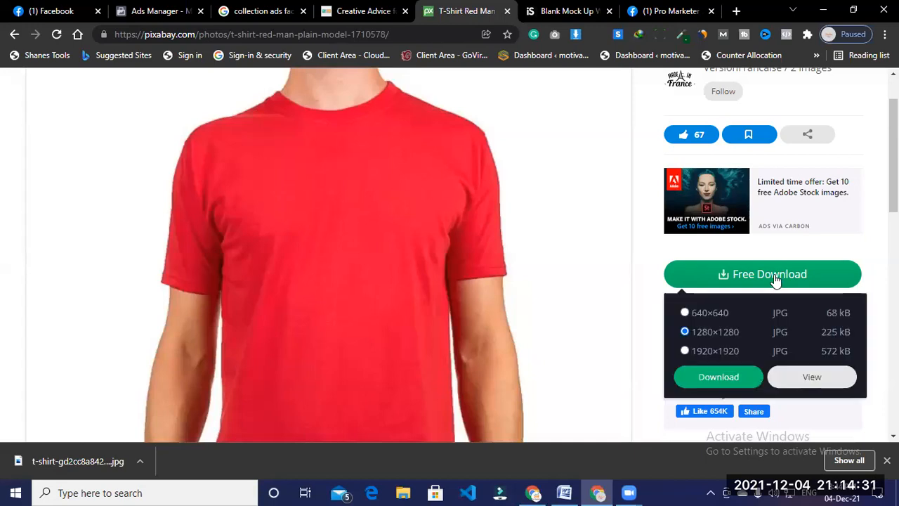
{"action": "left_click", "coordinate": [721, 379]}
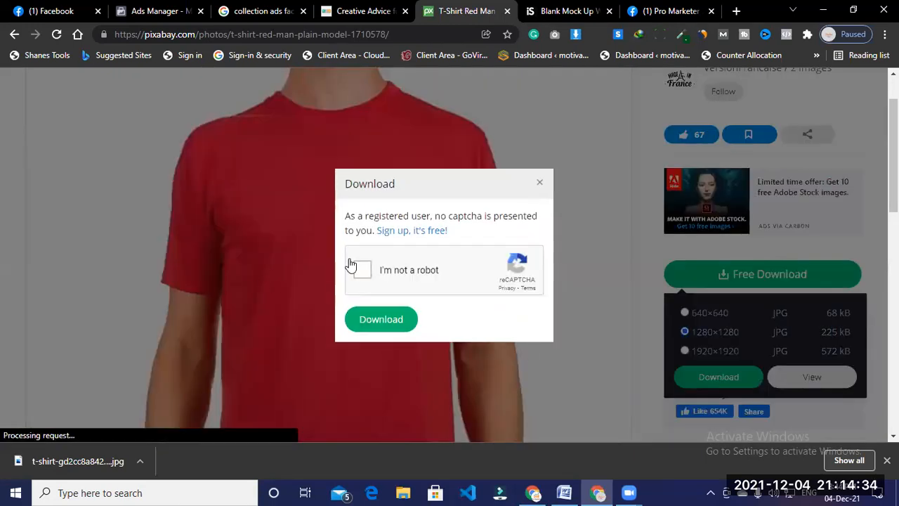
{"action": "left_click", "coordinate": [397, 317]}
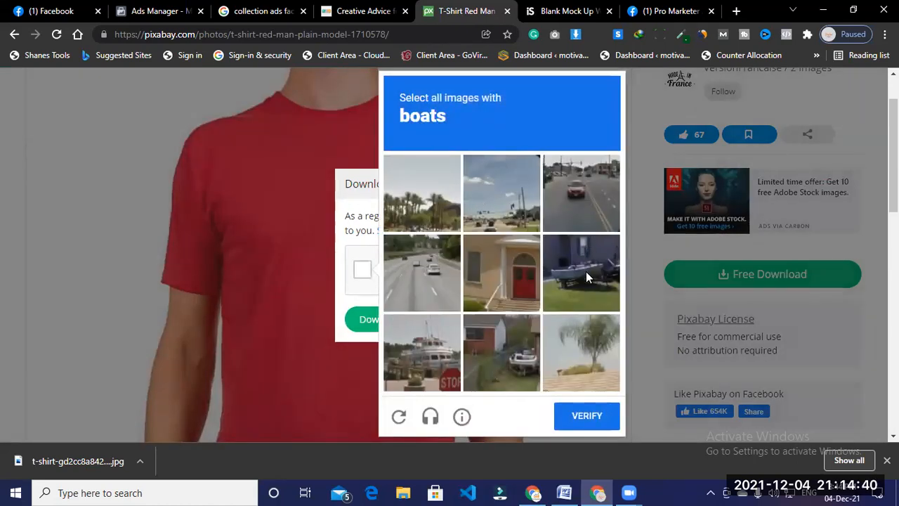
{"action": "left_click", "coordinate": [584, 271]}
{"action": "left_click", "coordinate": [431, 363]}
{"action": "left_click", "coordinate": [515, 363]}
{"action": "left_click", "coordinate": [575, 414]}
{"action": "left_click", "coordinate": [393, 319]}
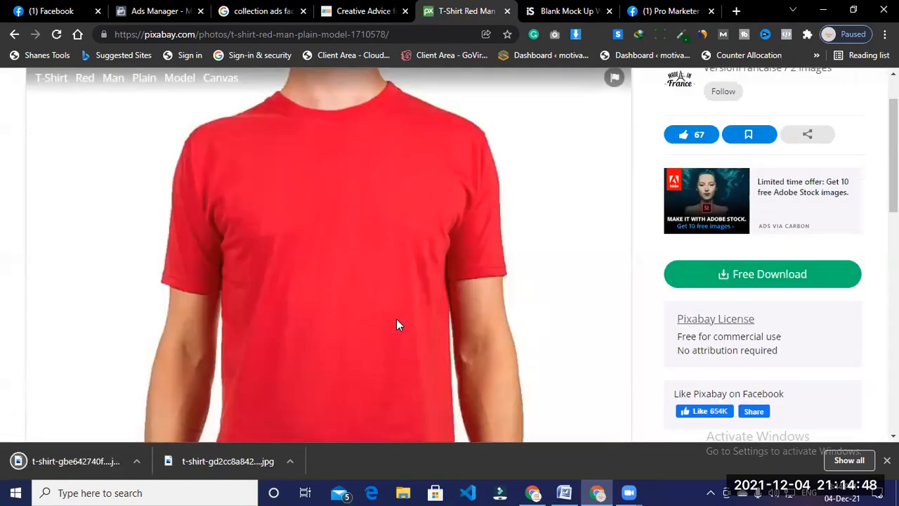
- Switch back to Ads Manager and upload the downloaded red t-shirt photo as the replacement for carousel image 1
{"action": "left_click", "coordinate": [52, 10]}
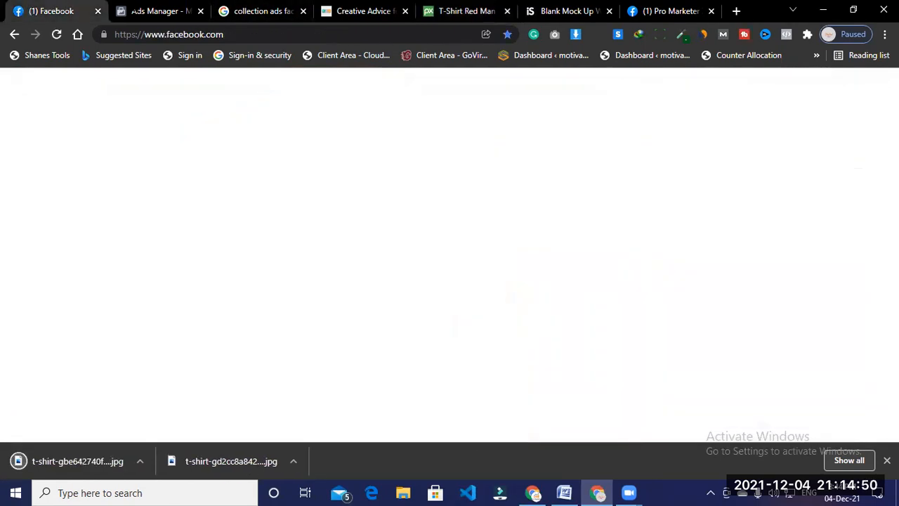
{"action": "left_click", "coordinate": [158, 10]}
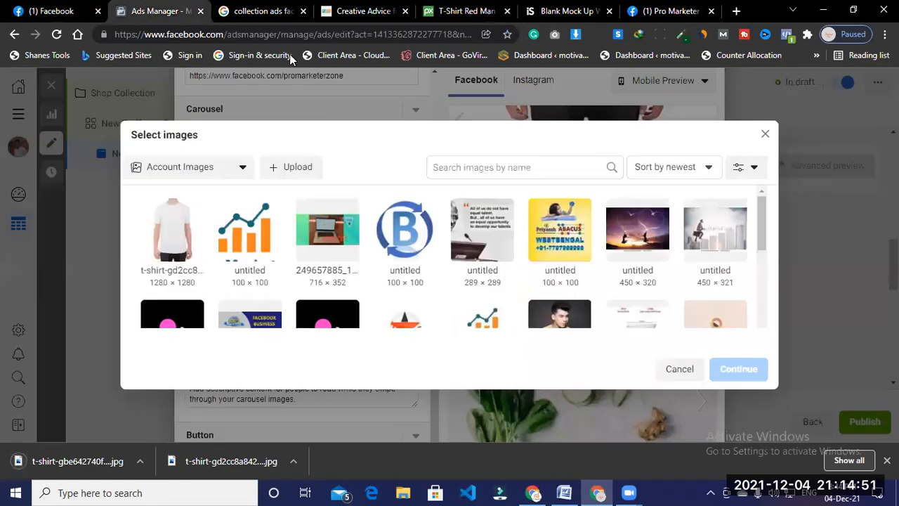
{"action": "left_click", "coordinate": [315, 167]}
{"action": "left_click", "coordinate": [148, 118]}
{"action": "left_click", "coordinate": [335, 283]}
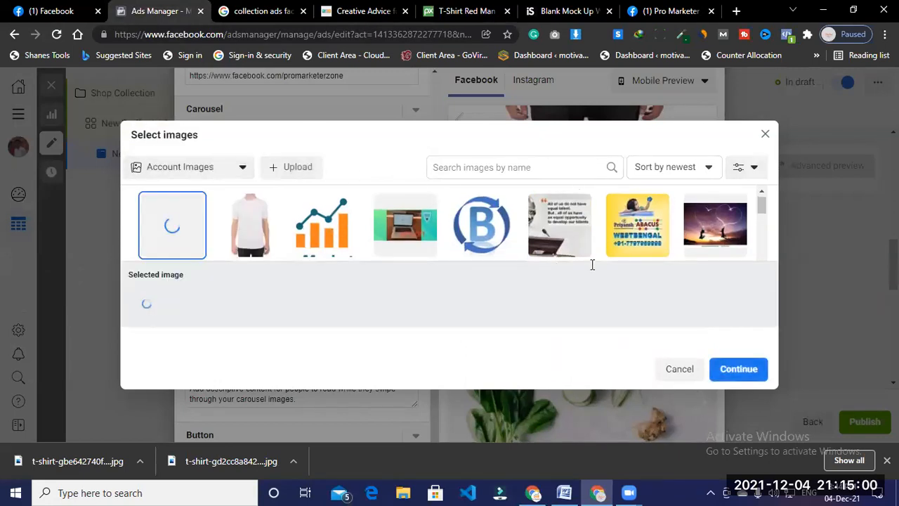
{"action": "left_click", "coordinate": [739, 369]}
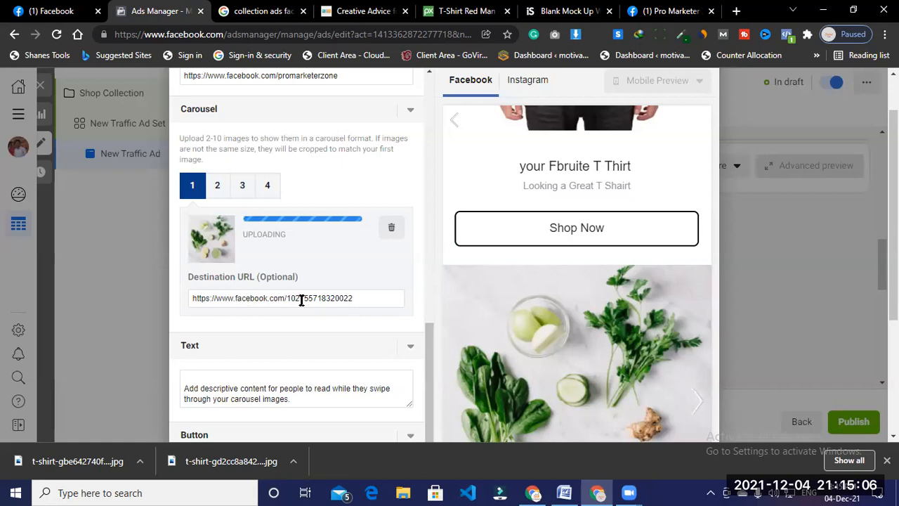
- Replace the placeholder label of the button below the carousel with "Shop Now"
{"action": "scroll", "coordinate": [253, 330], "scroll_direction": "down", "scroll_amount": 2}
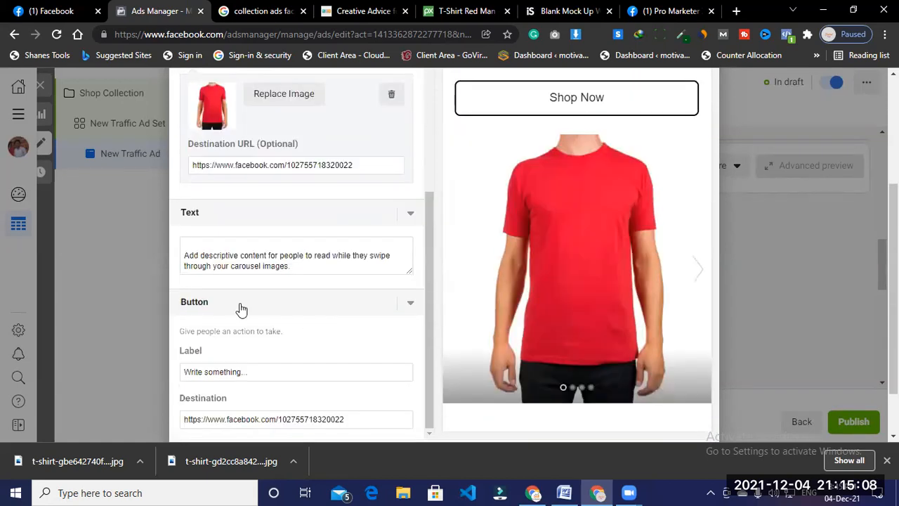
{"action": "scroll", "coordinate": [241, 309], "scroll_direction": "down", "scroll_amount": 2}
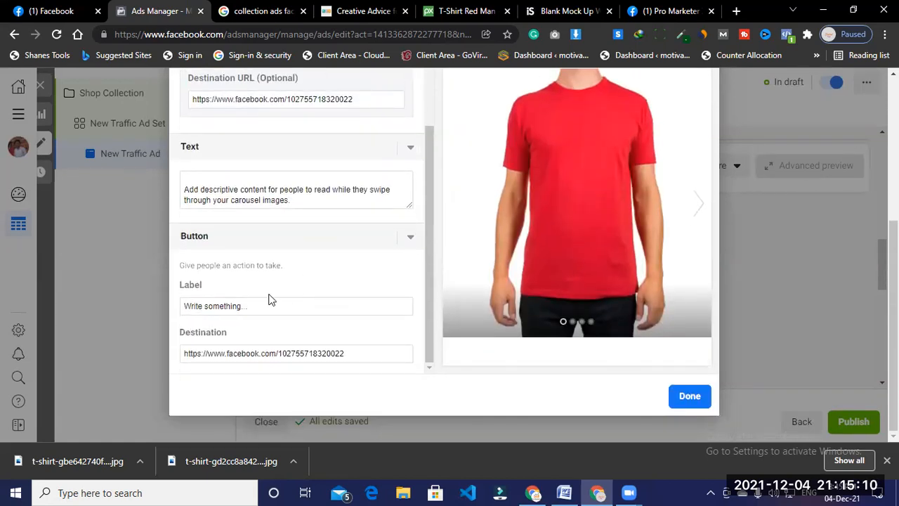
{"action": "left_click", "coordinate": [292, 311]}
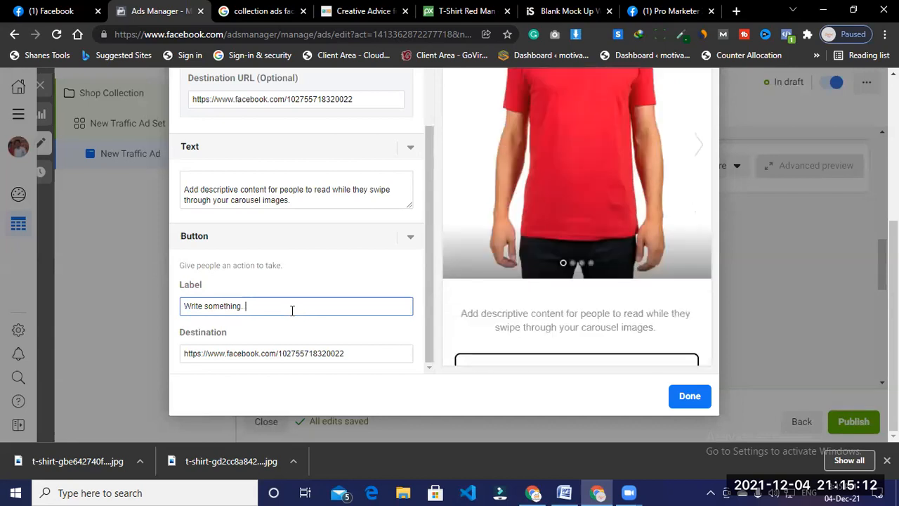
{"action": "key", "text": "ctrl+a"}
{"action": "key", "text": "BackSpace"}
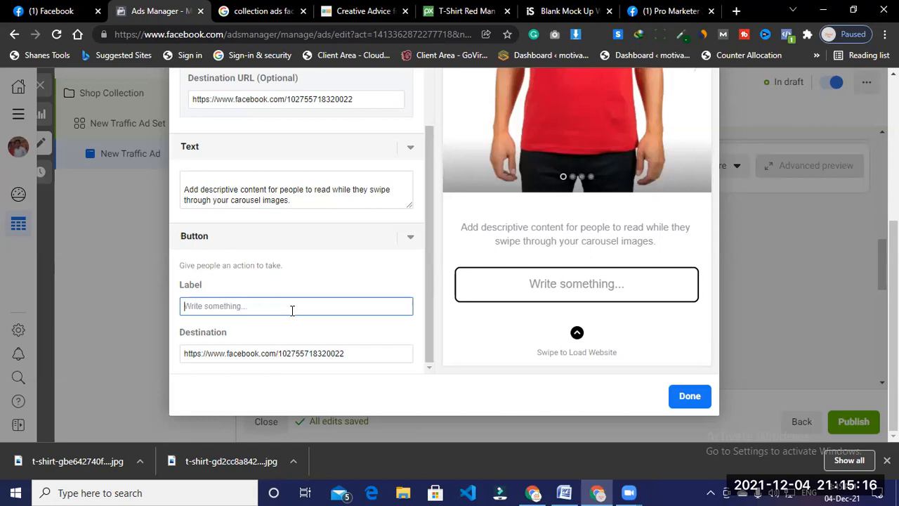
{"action": "type", "text": "op Now"}
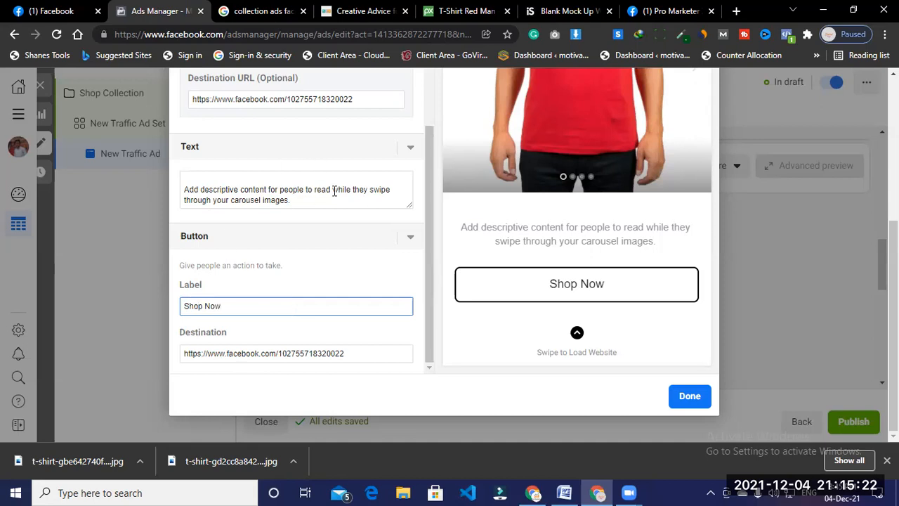
- Go through carousel images 2 and 3 and add a fifth image slot to the carousel
{"action": "scroll", "coordinate": [182, 163], "scroll_direction": "up", "scroll_amount": 2}
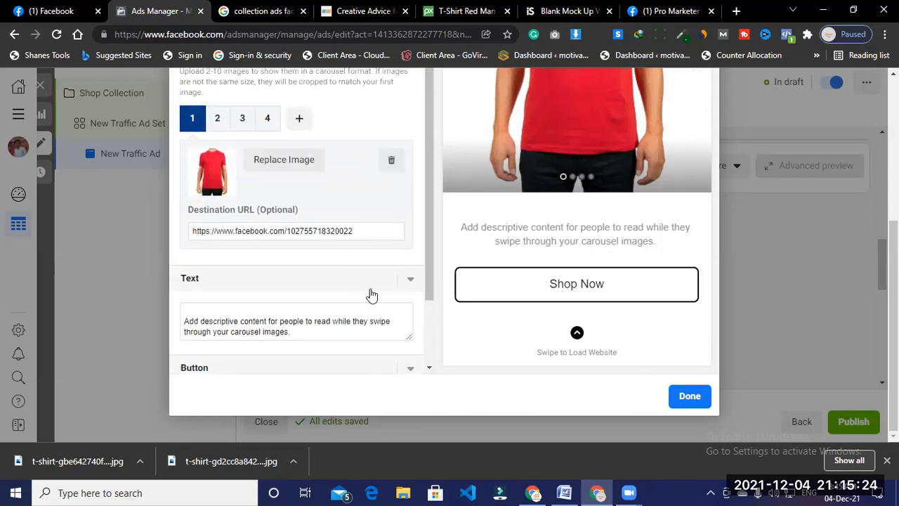
{"action": "scroll", "coordinate": [371, 295], "scroll_direction": "down", "scroll_amount": 2}
{"action": "scroll", "coordinate": [341, 211], "scroll_direction": "up", "scroll_amount": 4}
{"action": "left_click", "coordinate": [219, 252]}
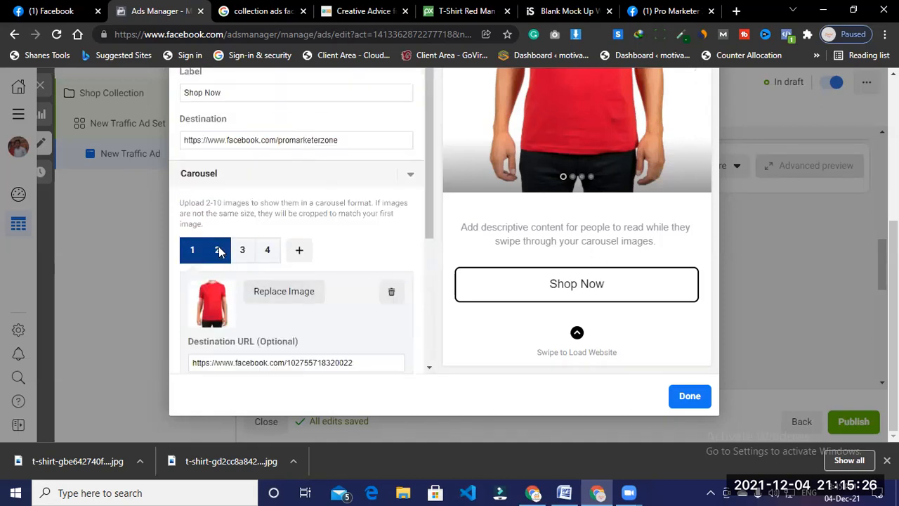
{"action": "left_click", "coordinate": [242, 250]}
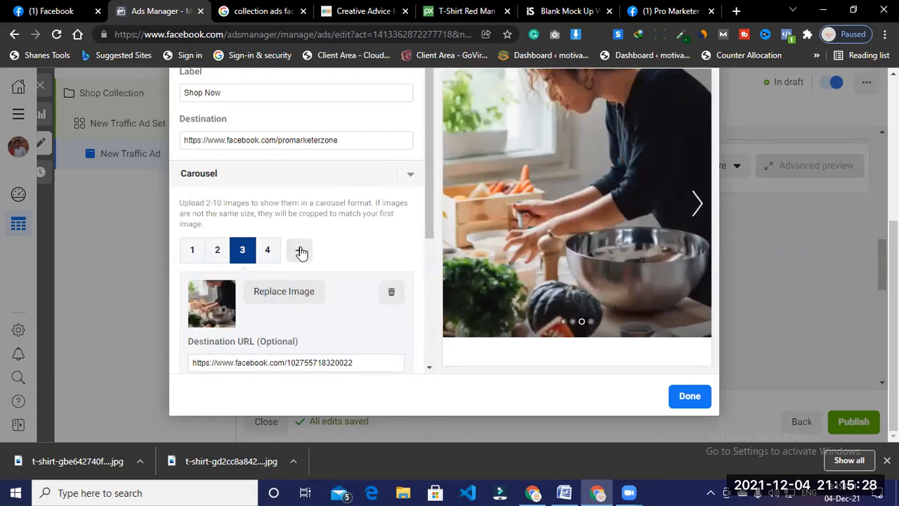
{"action": "left_click", "coordinate": [301, 252]}
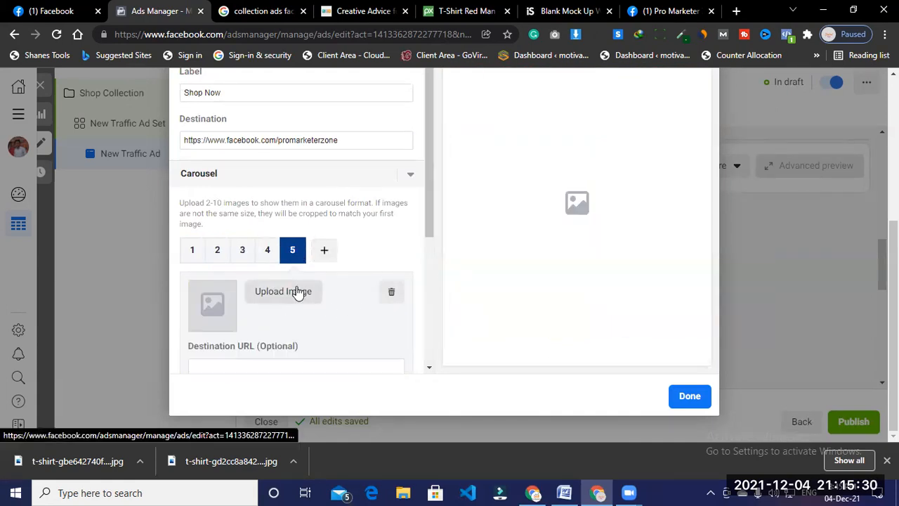
- Fill carousel slot 5 with the account image of the man in a yellow kurta and check it in the preview
{"action": "left_click", "coordinate": [297, 289]}
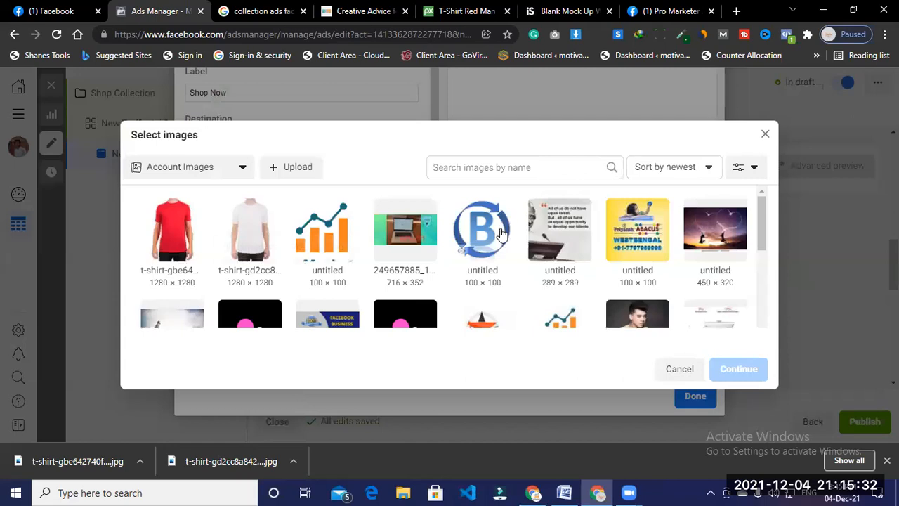
{"action": "scroll", "coordinate": [653, 267], "scroll_direction": "down", "scroll_amount": 1}
{"action": "left_click", "coordinate": [653, 266]}
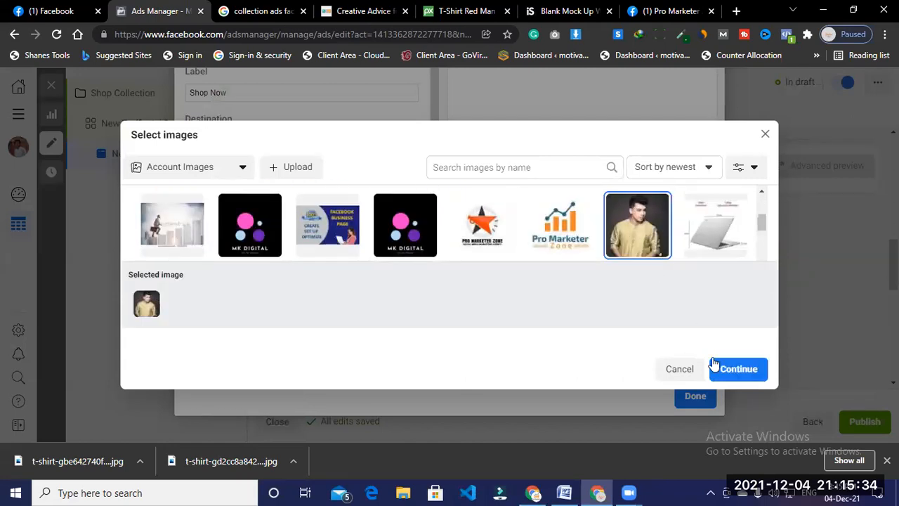
{"action": "left_click", "coordinate": [724, 367]}
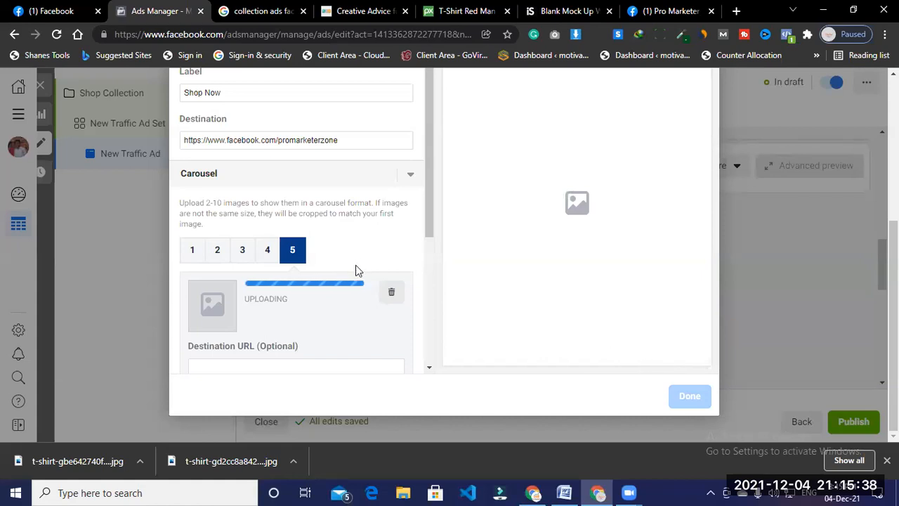
{"action": "scroll", "coordinate": [355, 265], "scroll_direction": "down", "scroll_amount": 4}
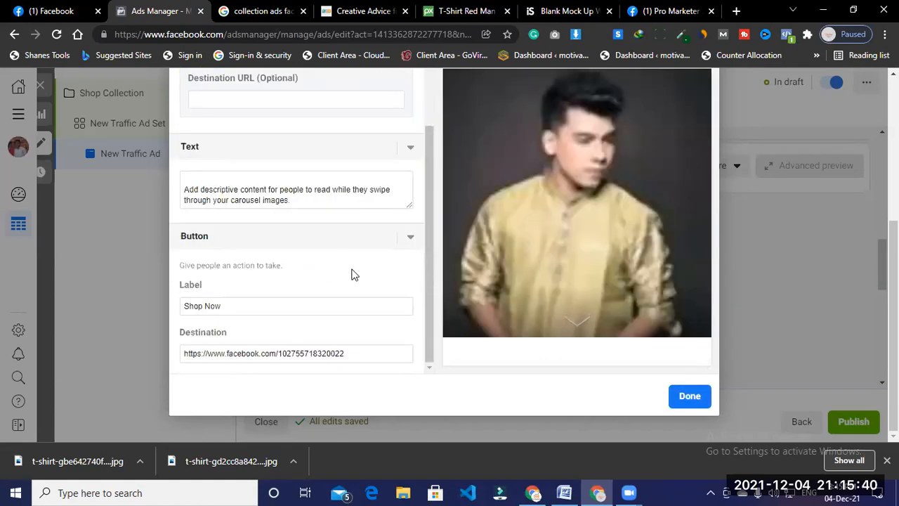
{"action": "scroll", "coordinate": [355, 274], "scroll_direction": "up", "scroll_amount": 3}
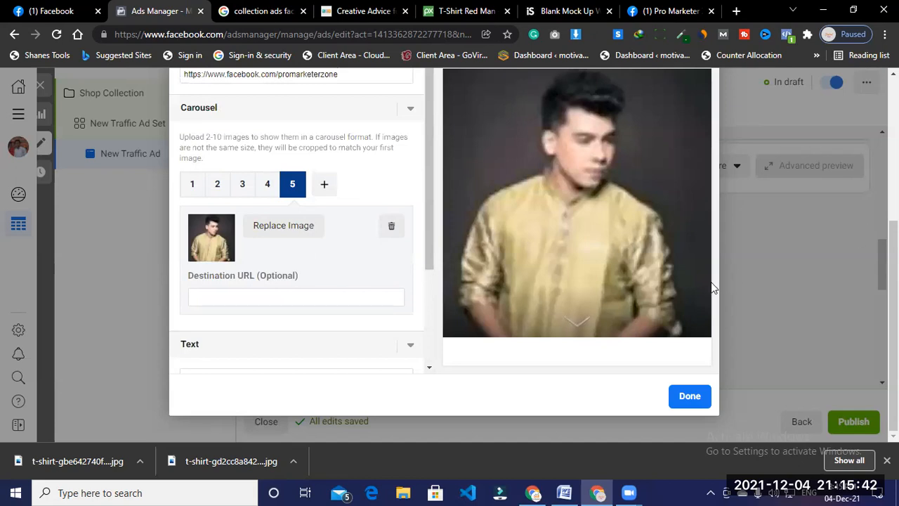
{"action": "scroll", "coordinate": [639, 249], "scroll_direction": "down", "scroll_amount": 3}
{"action": "scroll", "coordinate": [604, 225], "scroll_direction": "up", "scroll_amount": 3}
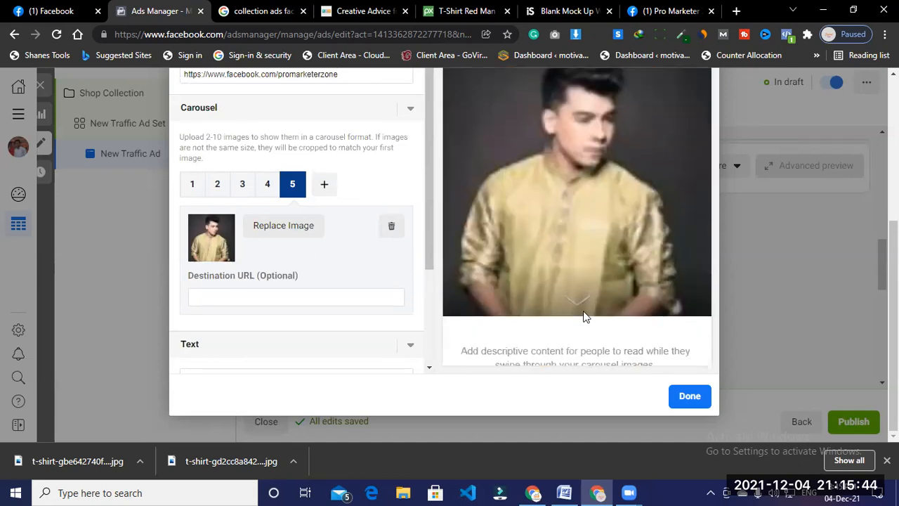
- Check the Instant Experience's texts, Shop Now buttons and carousel preview, and finish editing the Instant Experience
{"action": "scroll", "coordinate": [330, 253], "scroll_direction": "up", "scroll_amount": 5}
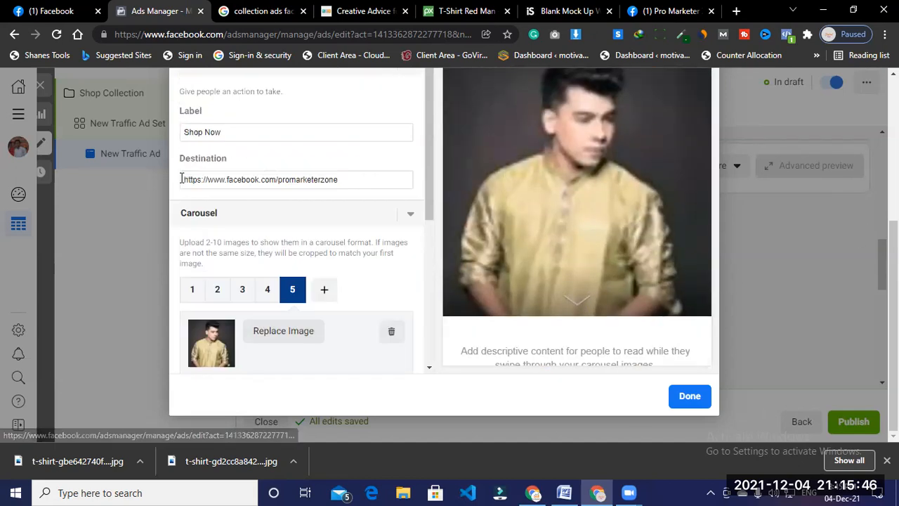
{"action": "scroll", "coordinate": [299, 174], "scroll_direction": "up", "scroll_amount": 3}
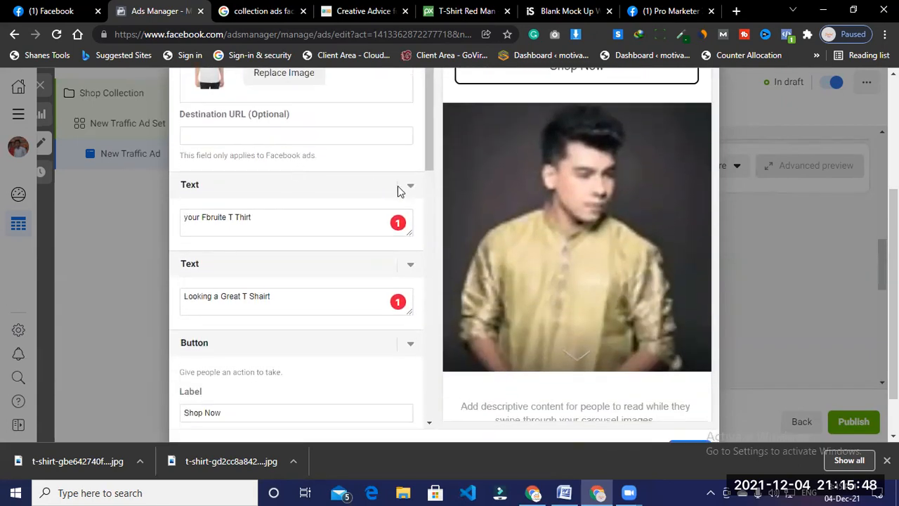
{"action": "scroll", "coordinate": [398, 191], "scroll_direction": "up", "scroll_amount": 3}
{"action": "scroll", "coordinate": [571, 236], "scroll_direction": "down", "scroll_amount": 2}
{"action": "scroll", "coordinate": [511, 285], "scroll_direction": "down", "scroll_amount": 4}
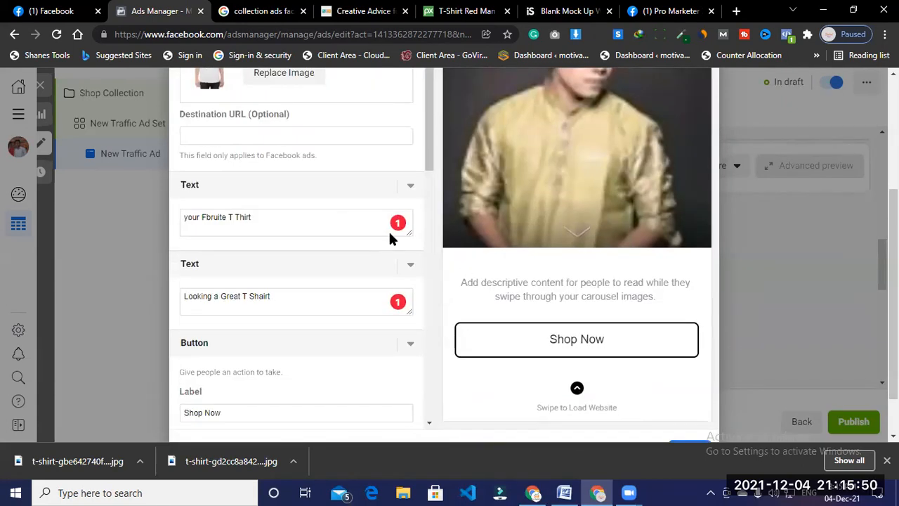
{"action": "left_click", "coordinate": [363, 226]}
{"action": "scroll", "coordinate": [636, 254], "scroll_direction": "down", "scroll_amount": 1}
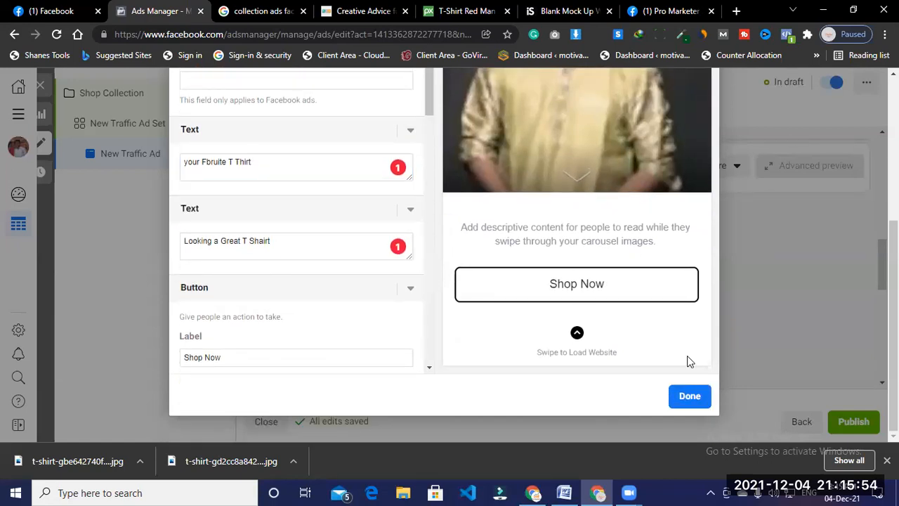
{"action": "left_click", "coordinate": [692, 398]}
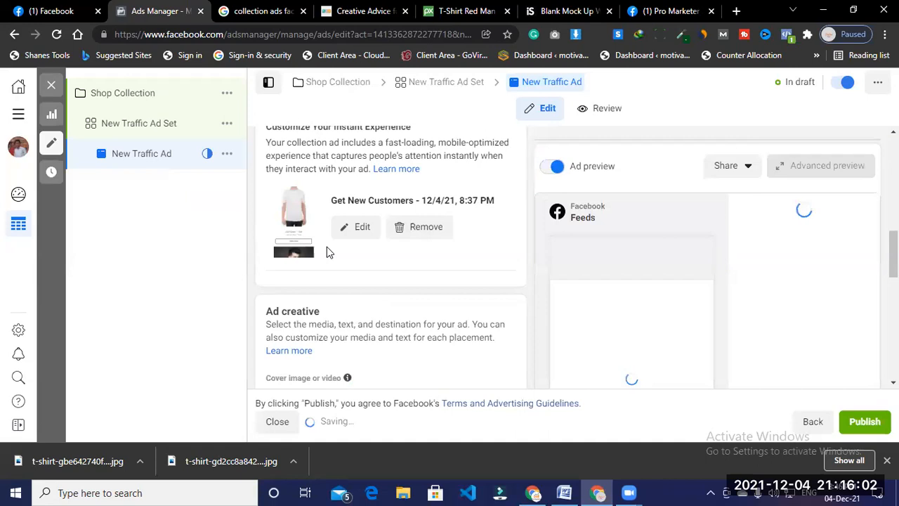
- Examine the ad's Collection format, cover image, featured images and Facebook Feeds preview
{"action": "scroll", "coordinate": [412, 204], "scroll_direction": "up", "scroll_amount": 6}
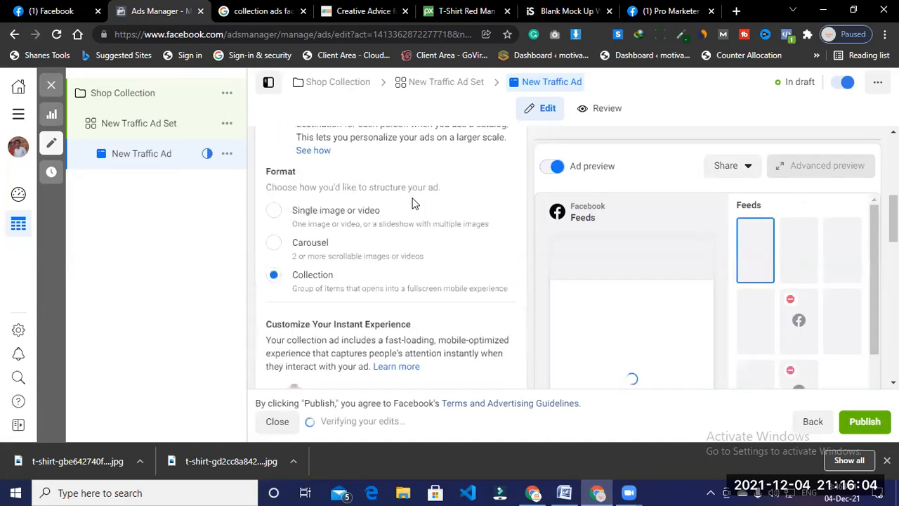
{"action": "scroll", "coordinate": [412, 209], "scroll_direction": "down", "scroll_amount": 5}
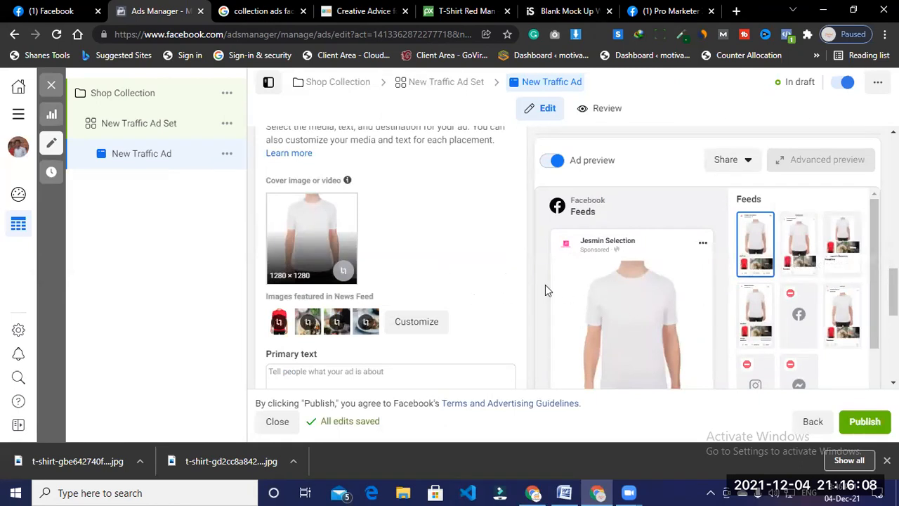
{"action": "scroll", "coordinate": [545, 286], "scroll_direction": "down", "scroll_amount": 4}
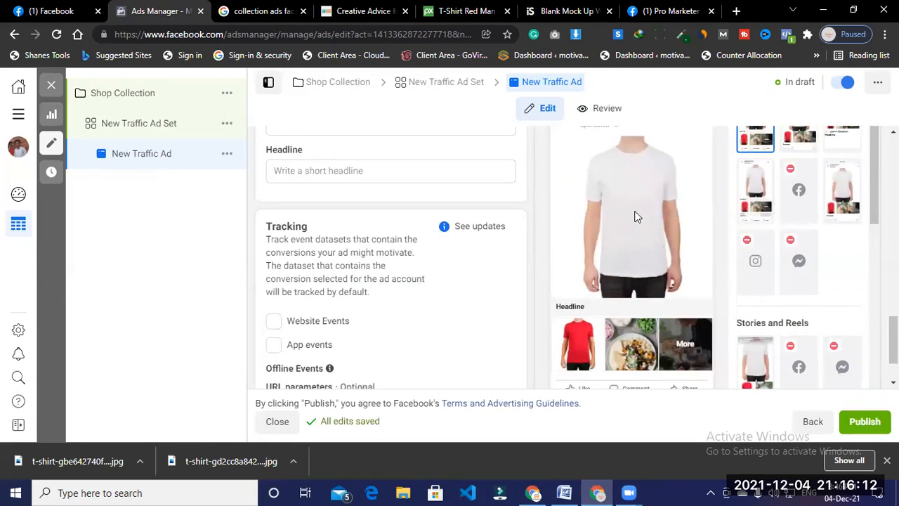
{"action": "scroll", "coordinate": [758, 215], "scroll_direction": "down", "scroll_amount": 2}
{"action": "scroll", "coordinate": [598, 251], "scroll_direction": "down", "scroll_amount": 2}
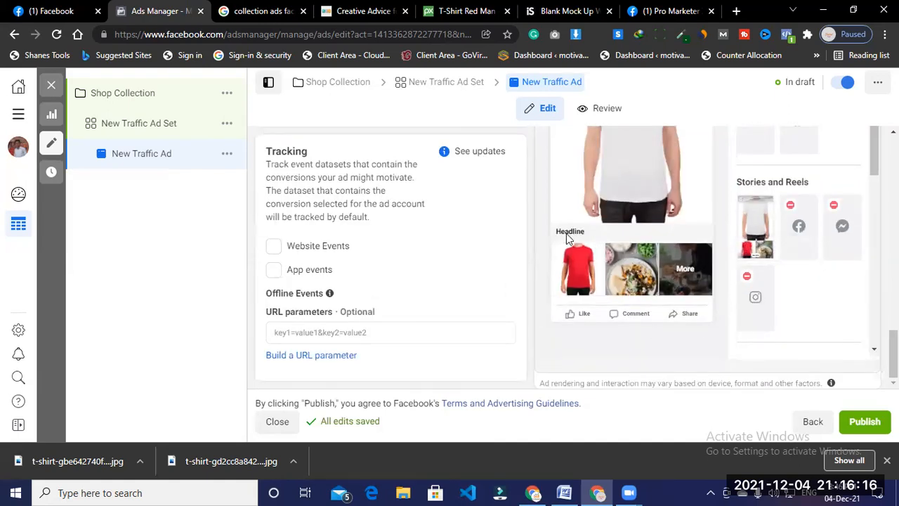
- Enter the ad's primary text on two lines: "Hi Dear" and "You Looking For a Great T Shairh"
{"action": "scroll", "coordinate": [402, 302], "scroll_direction": "up", "scroll_amount": 5}
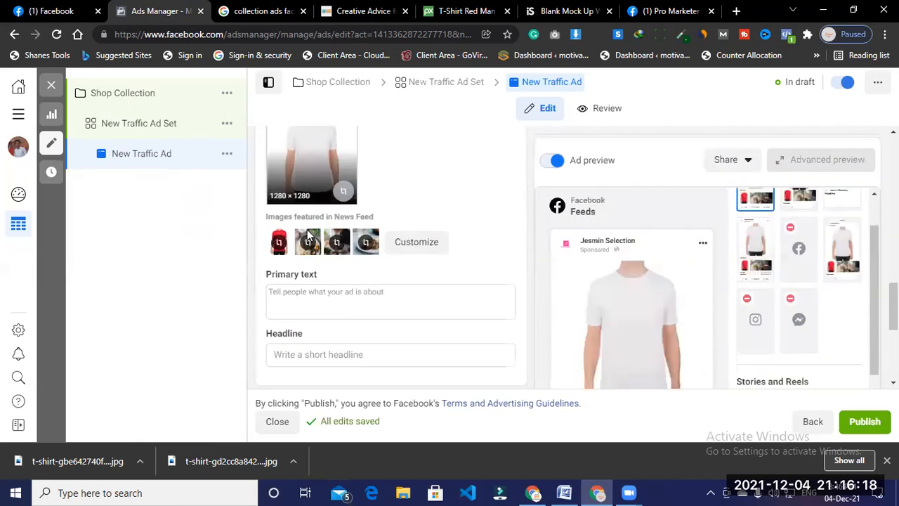
{"action": "left_click", "coordinate": [390, 294]}
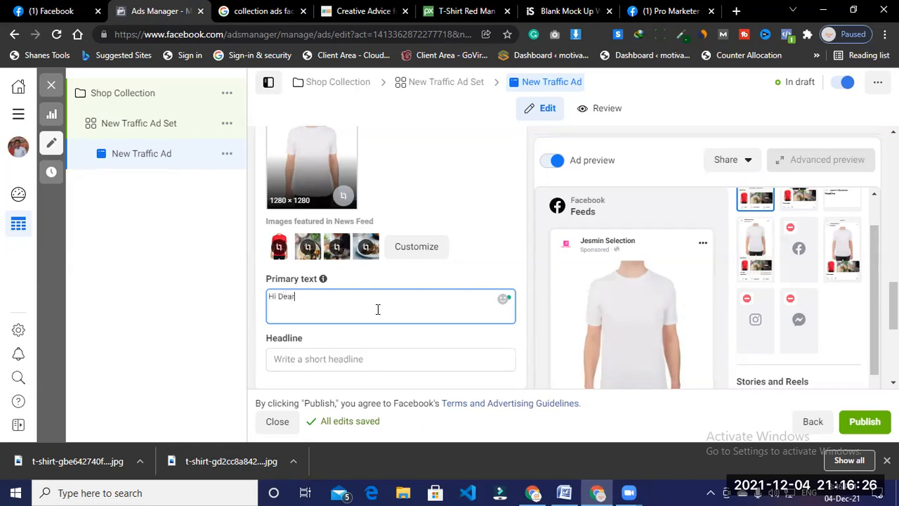
{"action": "type", "text": "Hi Dear"}
{"action": "key", "text": "Return"}
{"action": "type", "text": "You"}
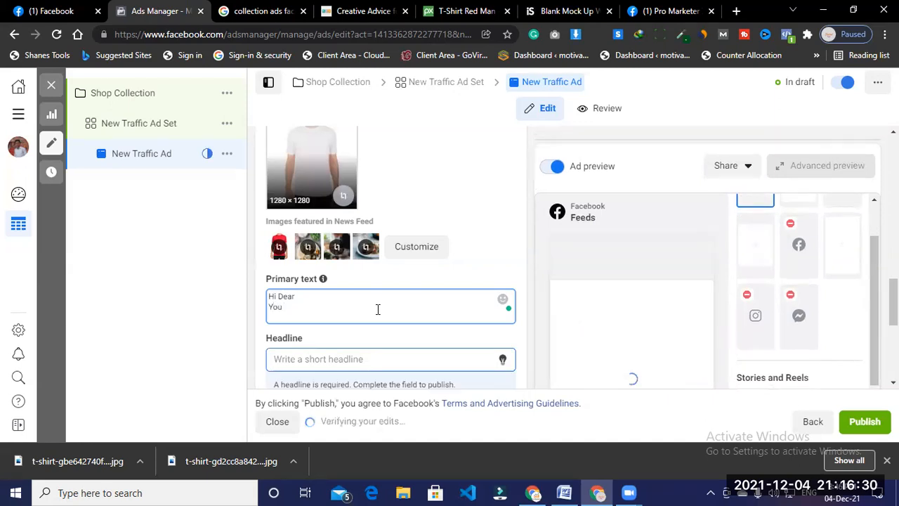
{"action": "type", "text": " Loo"}
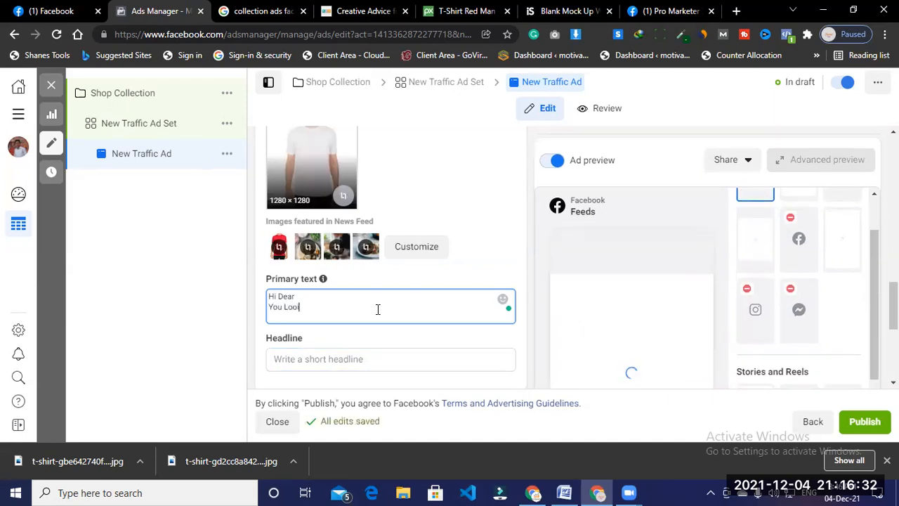
{"action": "type", "text": "kin"}
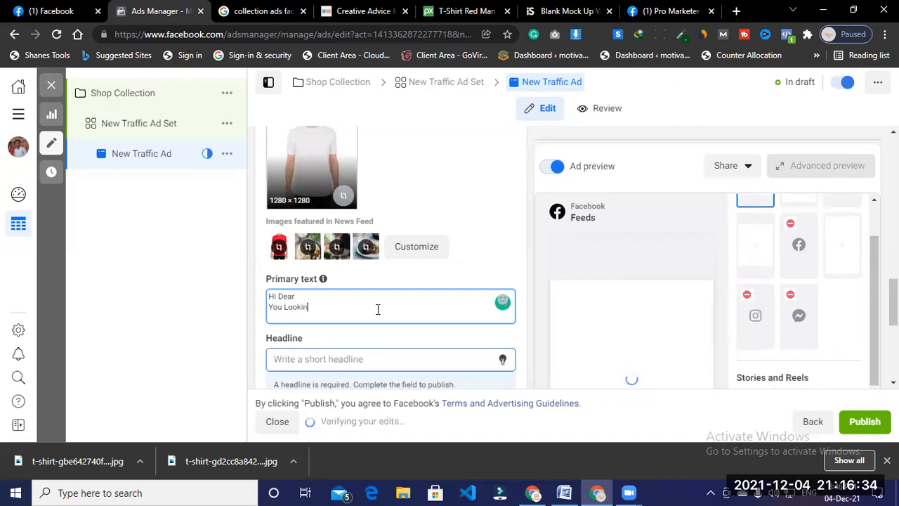
{"action": "type", "text": "g Foe"}
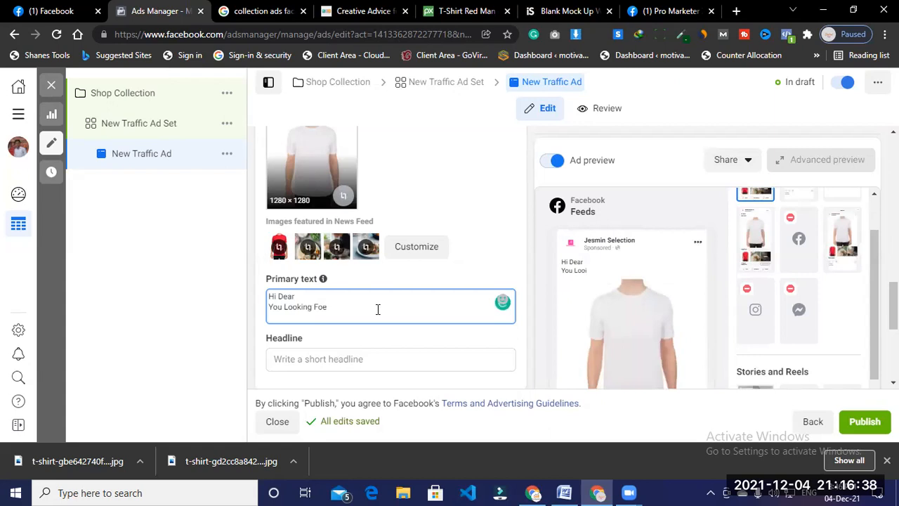
{"action": "key", "text": "BackSpace"}
{"action": "key", "text": "BackSpace"}
{"action": "type", "text": "r a "}
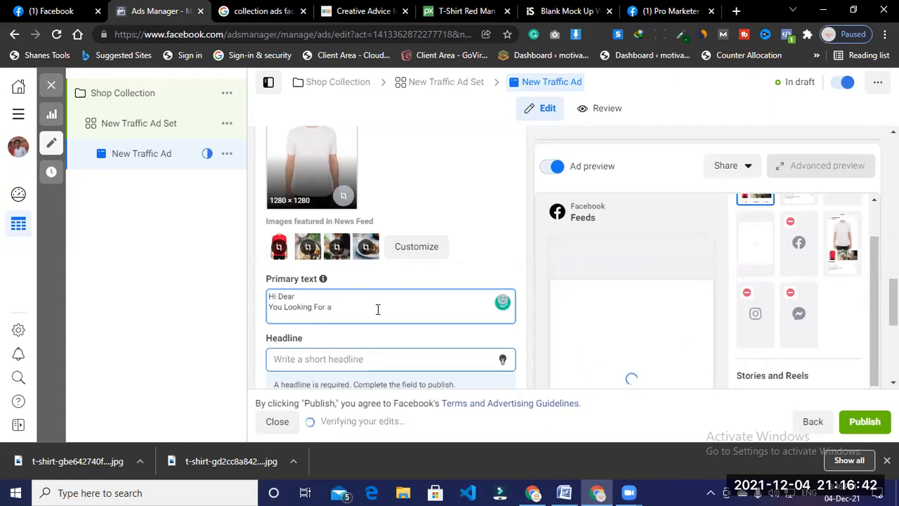
{"action": "type", "text": "Gr"}
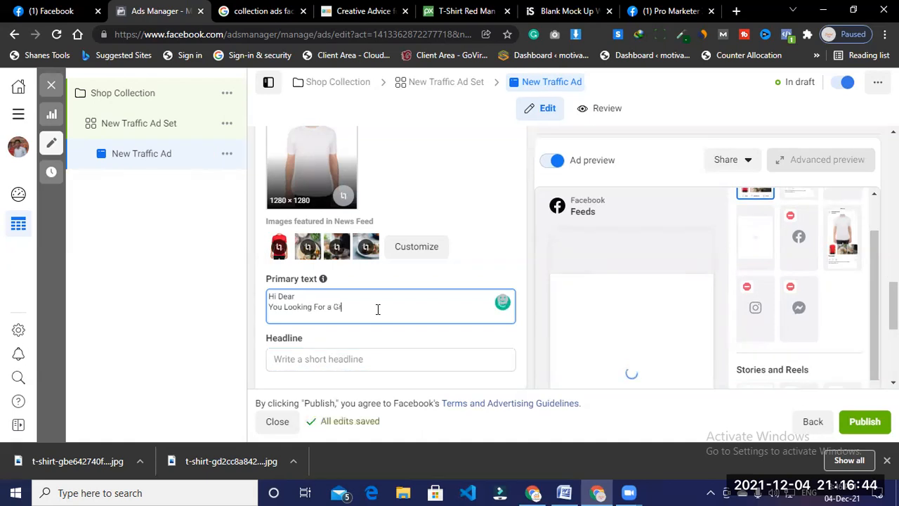
{"action": "type", "text": "eat"}
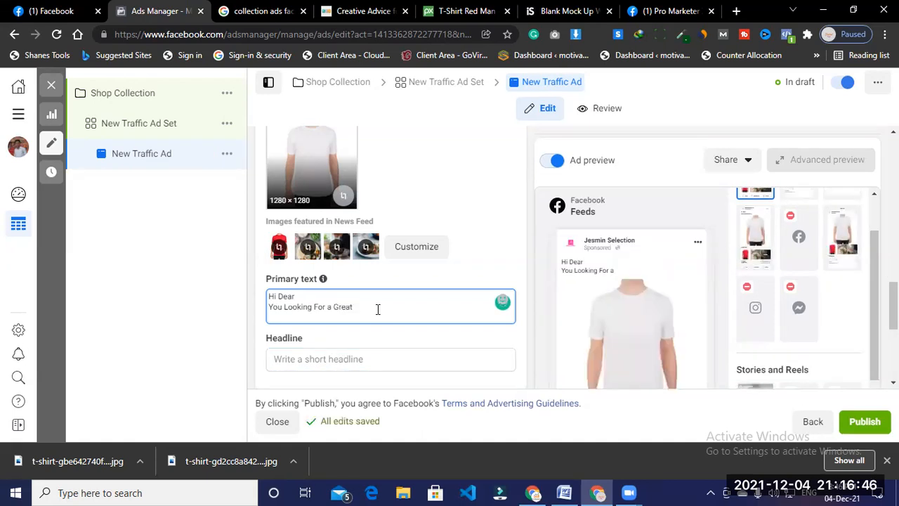
{"action": "type", "text": " T S"}
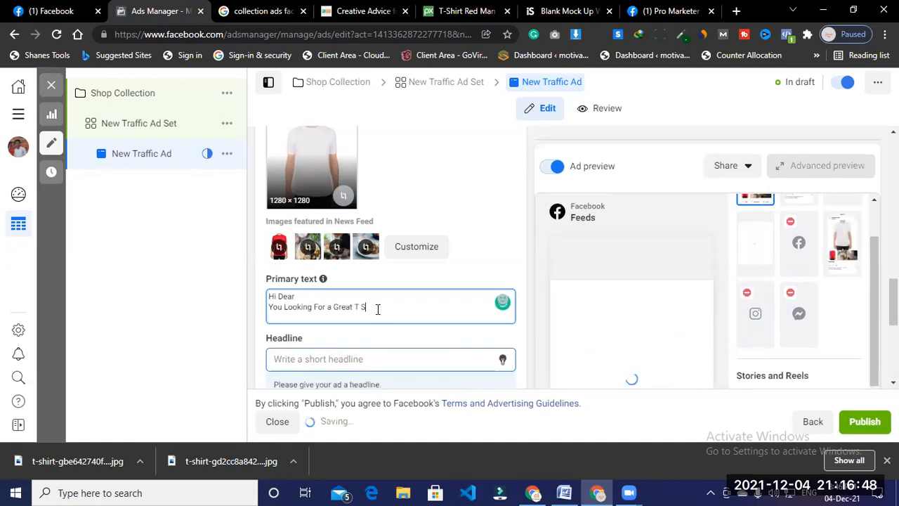
{"action": "type", "text": "h"}
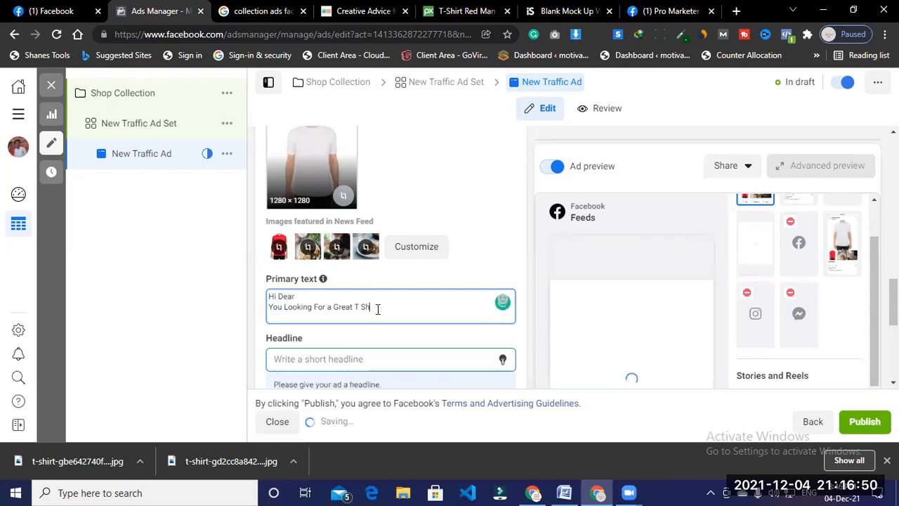
{"action": "type", "text": "air"}
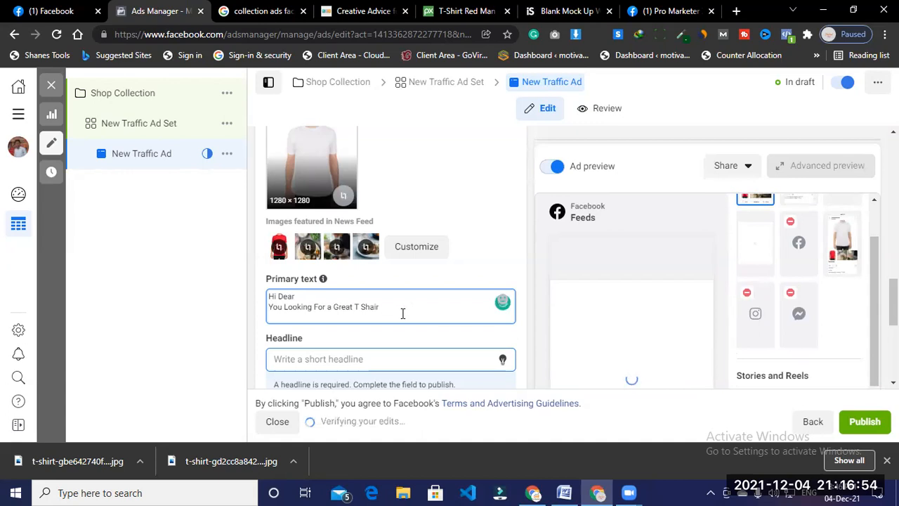
{"action": "type", "text": "th"}
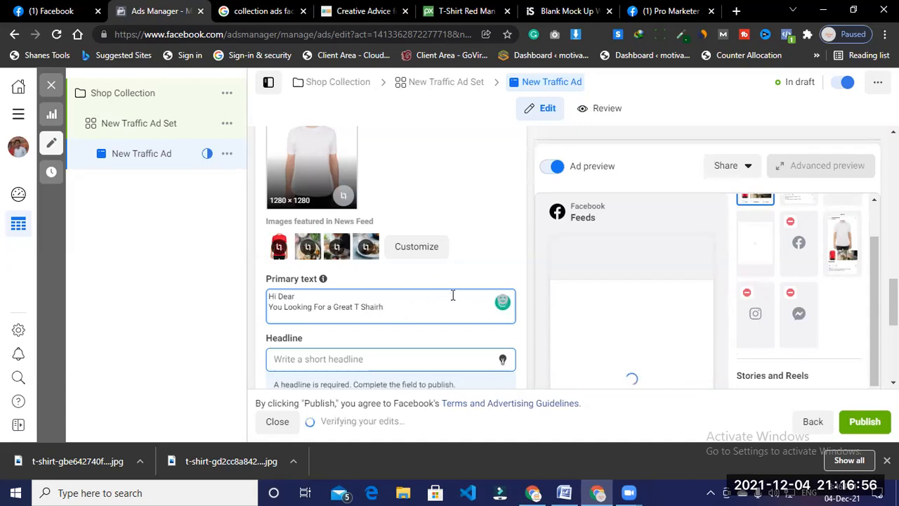
- Set the ad's headline to "50% Now"
{"action": "scroll", "coordinate": [670, 318], "scroll_direction": "down", "scroll_amount": 3}
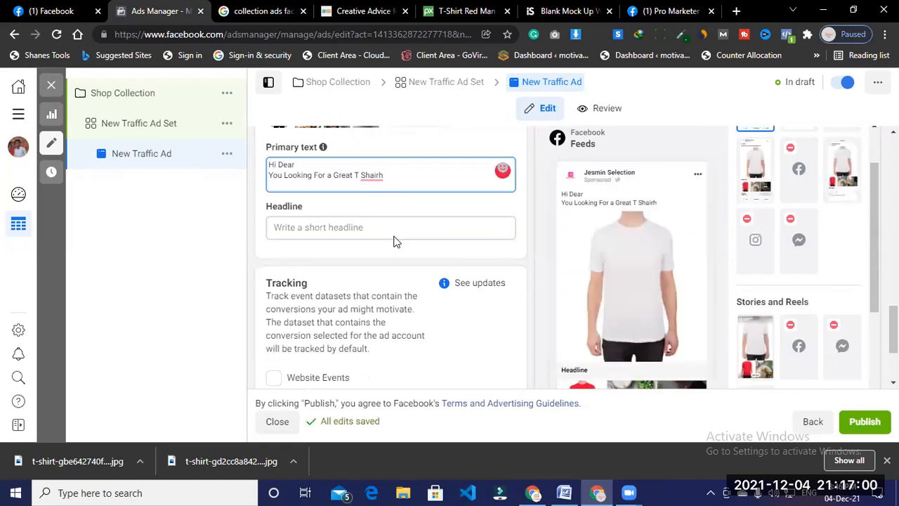
{"action": "scroll", "coordinate": [667, 272], "scroll_direction": "down", "scroll_amount": 3}
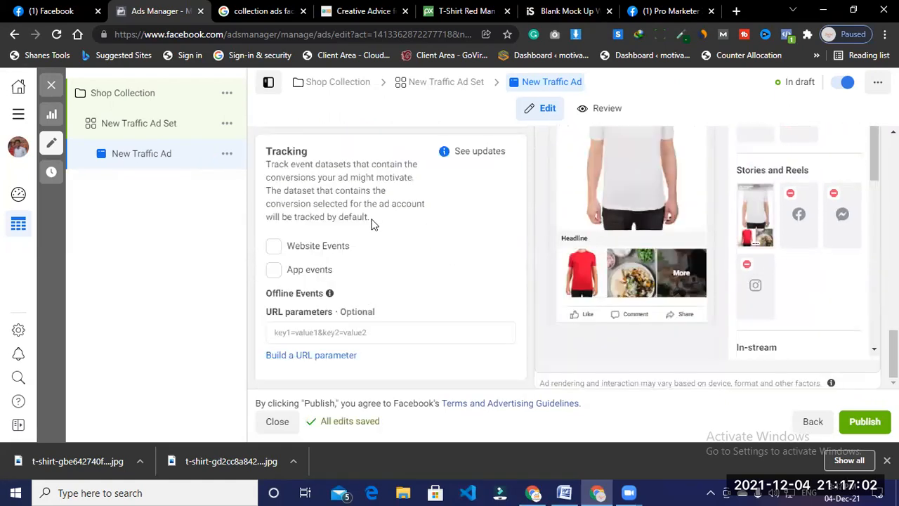
{"action": "scroll", "coordinate": [372, 223], "scroll_direction": "up", "scroll_amount": 4}
{"action": "left_click", "coordinate": [351, 293]}
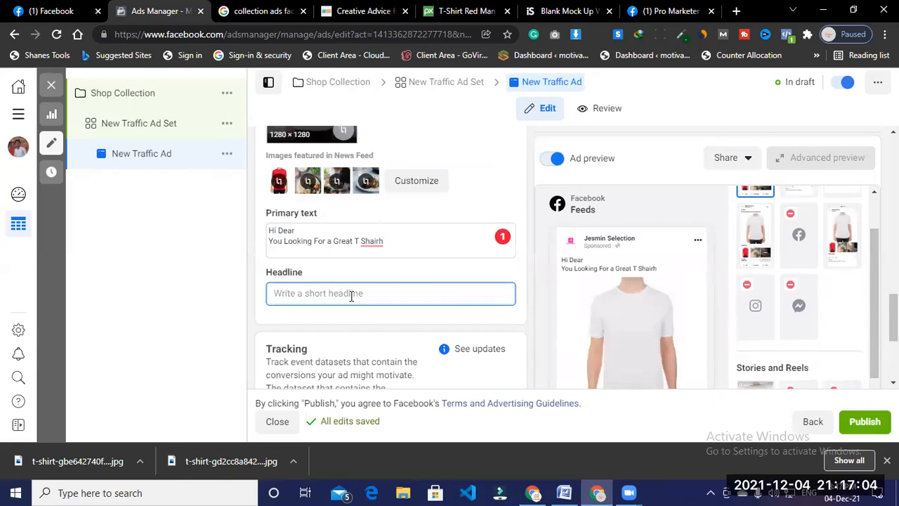
{"action": "type", "text": "S"}
{"action": "type", "text": "0"}
{"action": "type", "text": "%"}
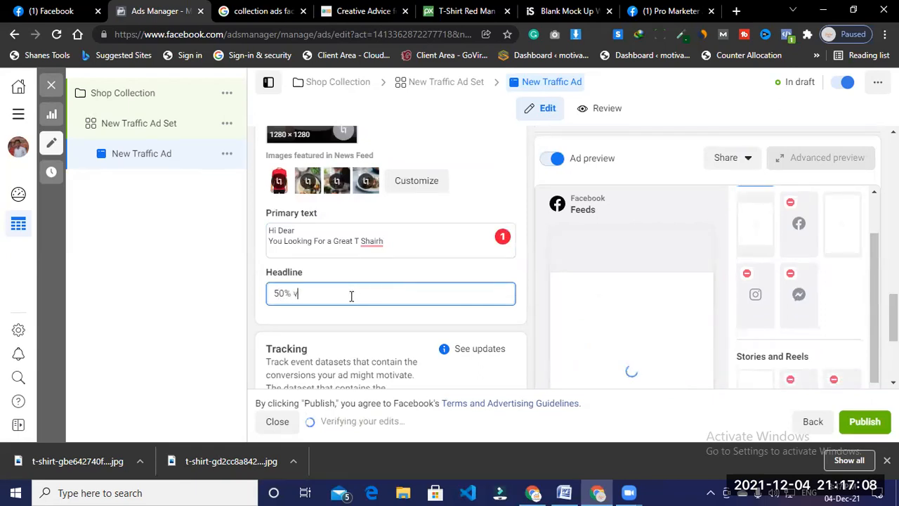
{"action": "type", "text": " vBN"}
{"action": "type", "text": "Now"}
- Correct the misspelled last word of the primary text with the suggested spelling "Shirt"
{"action": "left_click", "coordinate": [376, 242]}
{"action": "right_click", "coordinate": [376, 242]}
{"action": "key", "text": "Escape"}
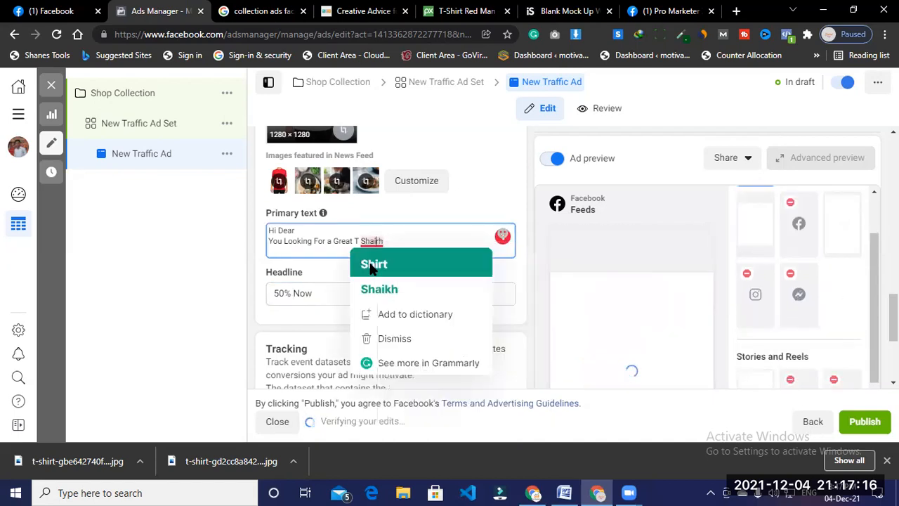
{"action": "left_click", "coordinate": [372, 264]}
- Review the ad's preview, tracking section, format, Instant Experience and creative settings, including the primary text and headline
{"action": "scroll", "coordinate": [679, 287], "scroll_direction": "down", "scroll_amount": 4}
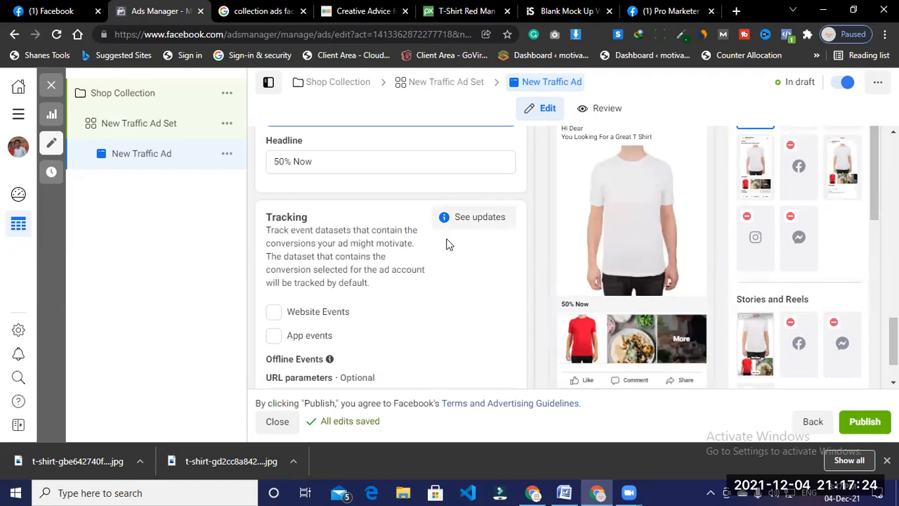
{"action": "scroll", "coordinate": [463, 247], "scroll_direction": "down", "scroll_amount": 1}
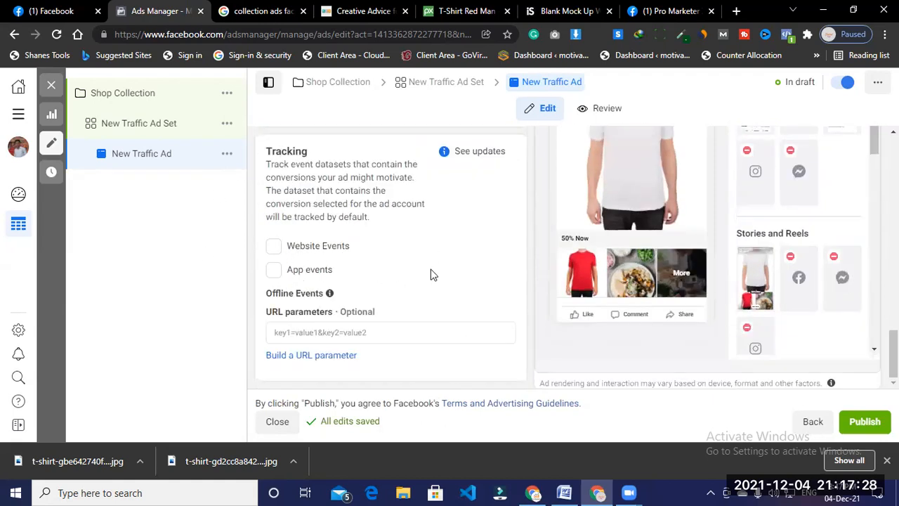
{"action": "scroll", "coordinate": [485, 283], "scroll_direction": "up", "scroll_amount": 3}
{"action": "scroll", "coordinate": [453, 246], "scroll_direction": "up", "scroll_amount": 3}
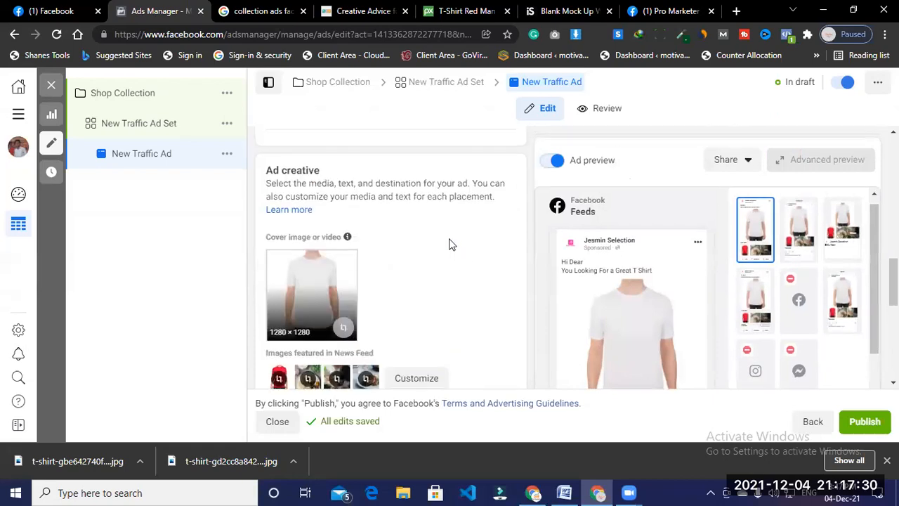
{"action": "scroll", "coordinate": [542, 224], "scroll_direction": "up", "scroll_amount": 9}
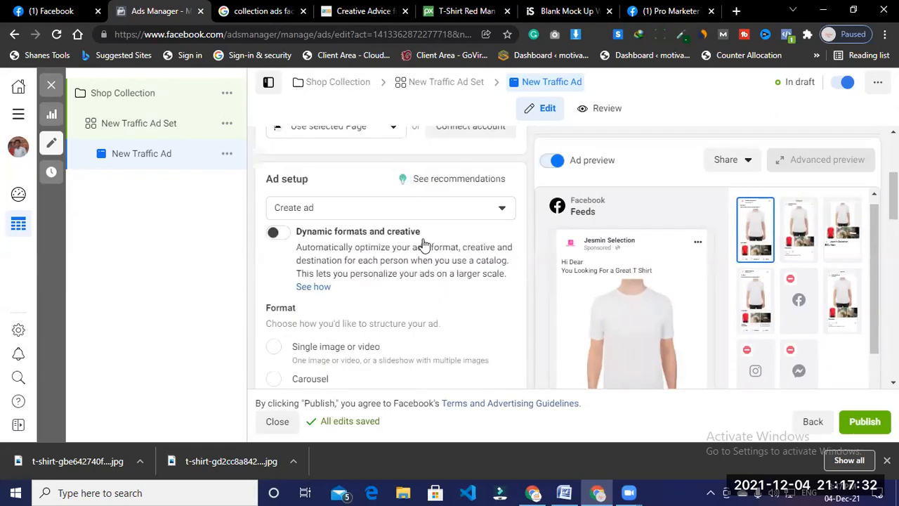
{"action": "scroll", "coordinate": [430, 229], "scroll_direction": "down", "scroll_amount": 2}
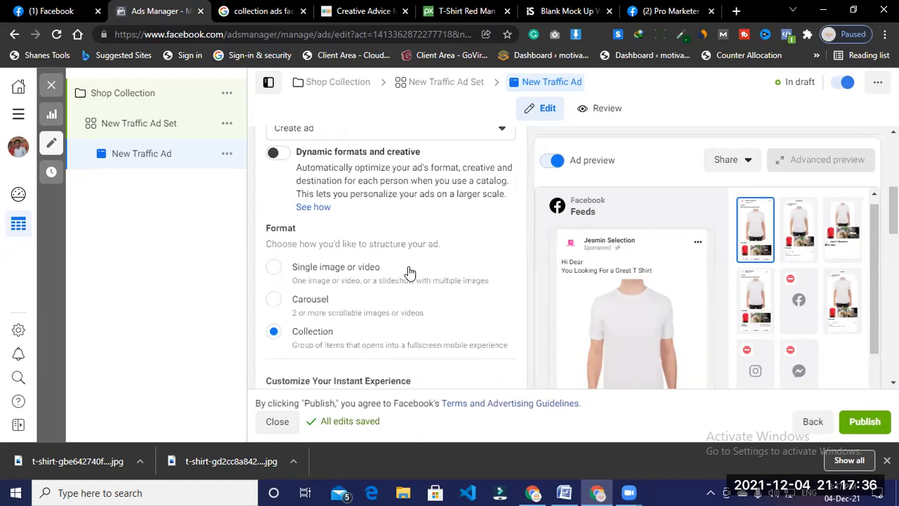
{"action": "scroll", "coordinate": [523, 244], "scroll_direction": "down", "scroll_amount": 2}
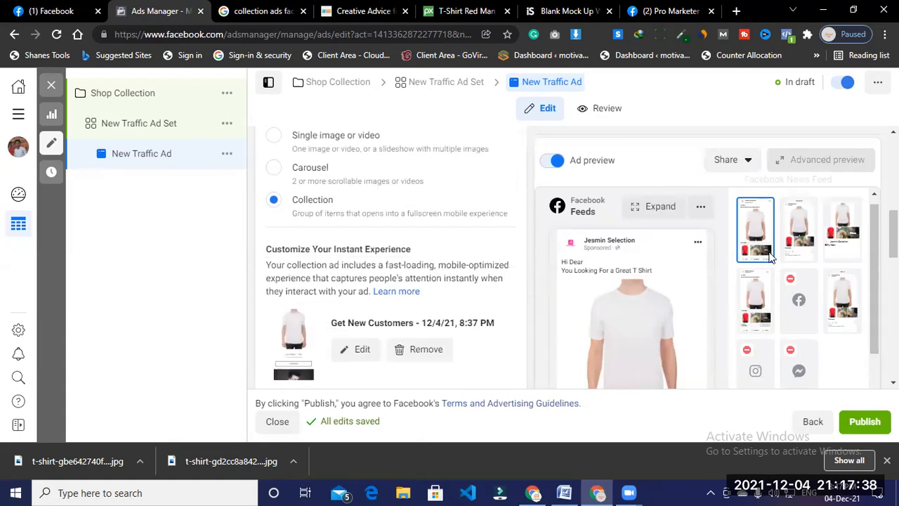
{"action": "scroll", "coordinate": [721, 256], "scroll_direction": "down", "scroll_amount": 2}
{"action": "scroll", "coordinate": [719, 249], "scroll_direction": "down", "scroll_amount": 2}
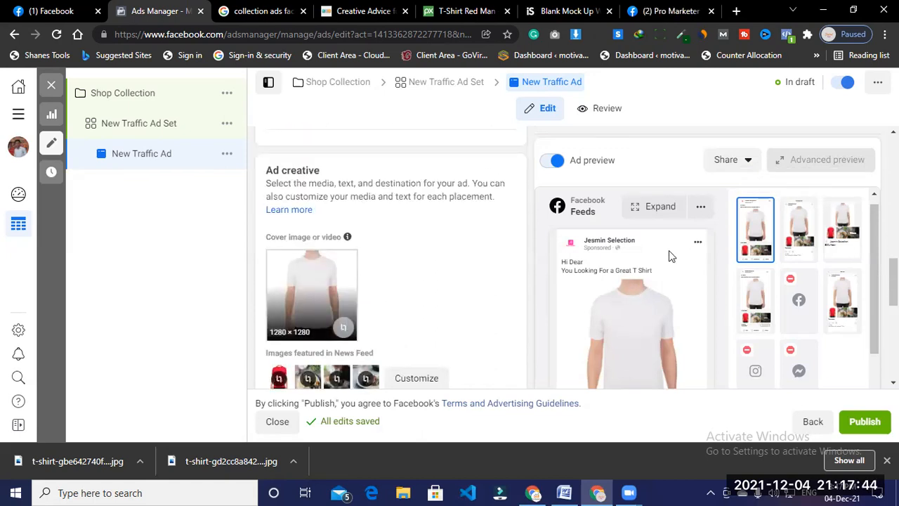
{"action": "scroll", "coordinate": [724, 249], "scroll_direction": "down", "scroll_amount": 2}
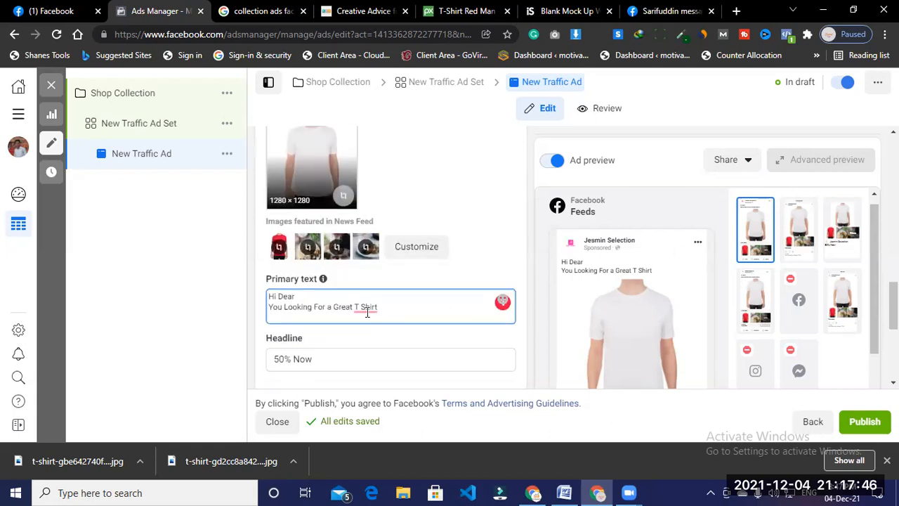
- Correct "T Shirt" in the ad's primary text with the suggested spelling "T-Shirt"
{"action": "mouse_move", "coordinate": [366, 307]}
{"action": "left_click", "coordinate": [379, 341]}
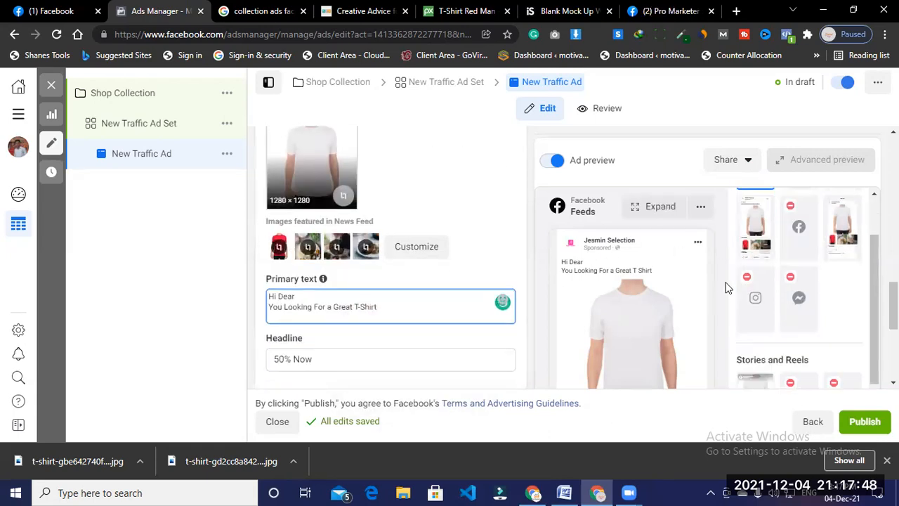
- Publish the Shop Collection campaign with its ad set and ad, and close the ad editor
{"action": "scroll", "coordinate": [450, 307], "scroll_direction": "down", "scroll_amount": 4}
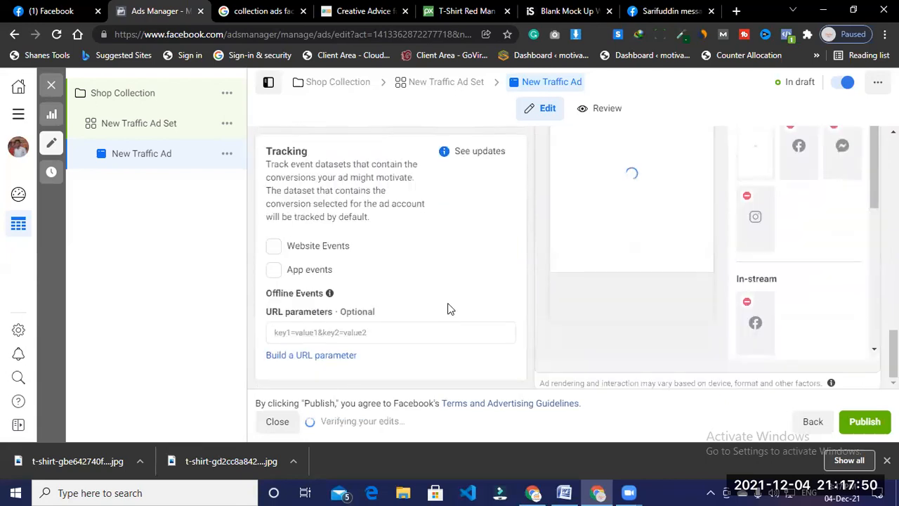
{"action": "left_click", "coordinate": [872, 430]}
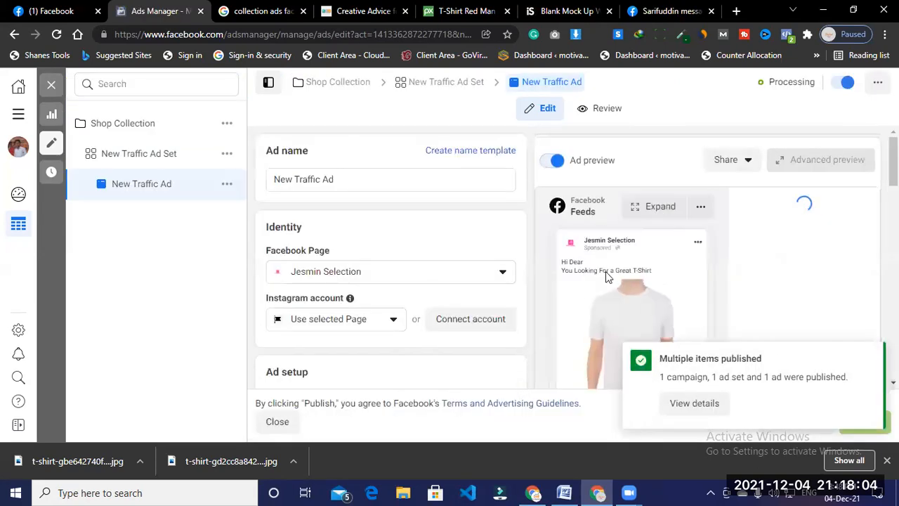
{"action": "left_click", "coordinate": [52, 86]}
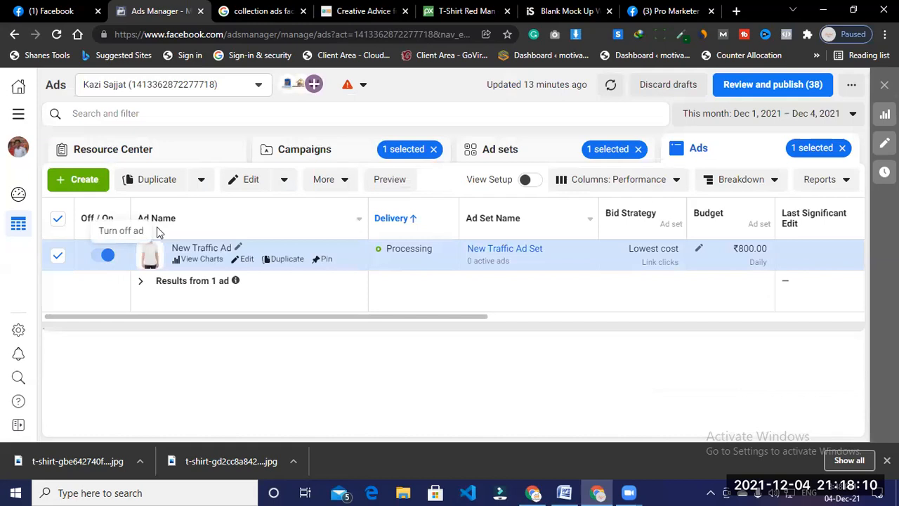
- Clear the campaign, ad set and ad selections so that the Ads list is no longer filtered to New Traffic Ad
{"action": "left_click", "coordinate": [432, 155]}
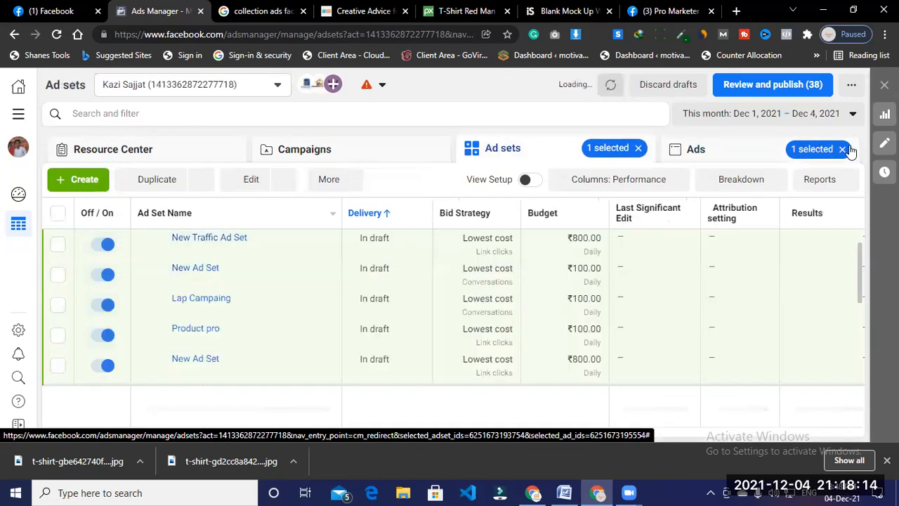
{"action": "left_click", "coordinate": [842, 151]}
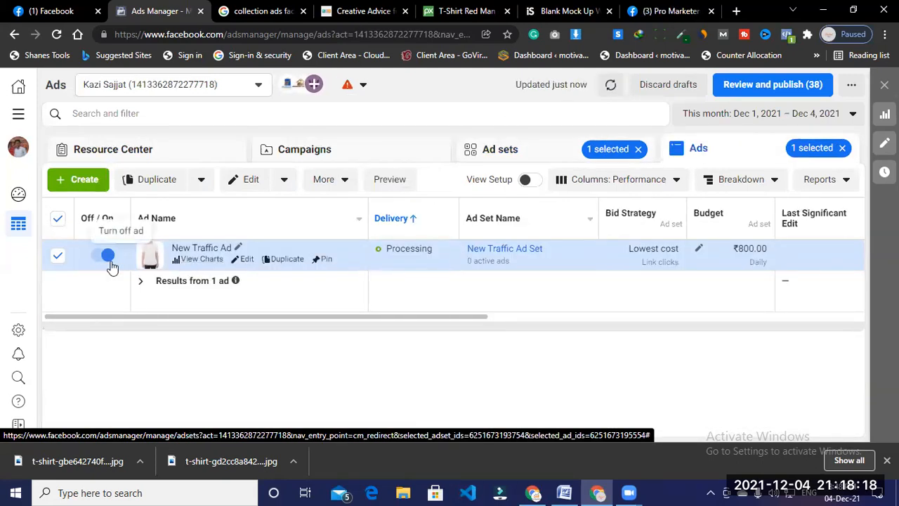
{"action": "left_click", "coordinate": [59, 256]}
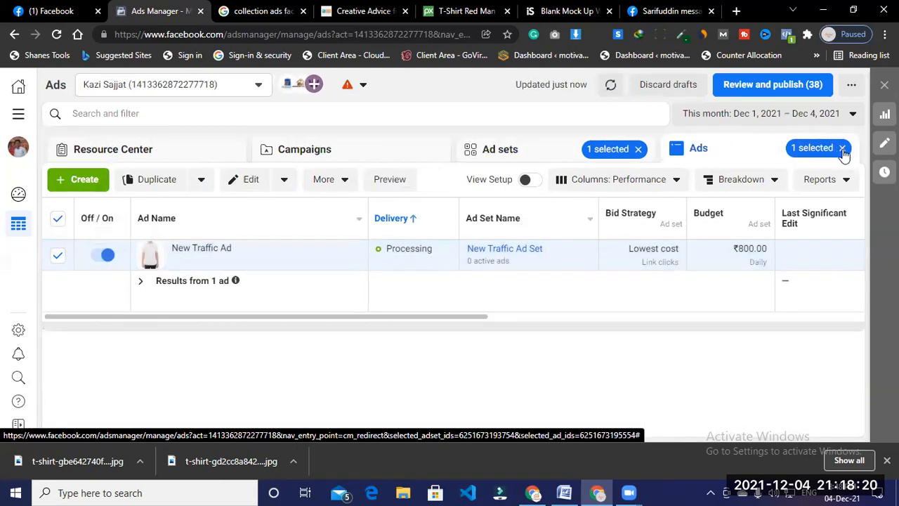
{"action": "left_click", "coordinate": [841, 147]}
{"action": "left_click", "coordinate": [638, 149]}
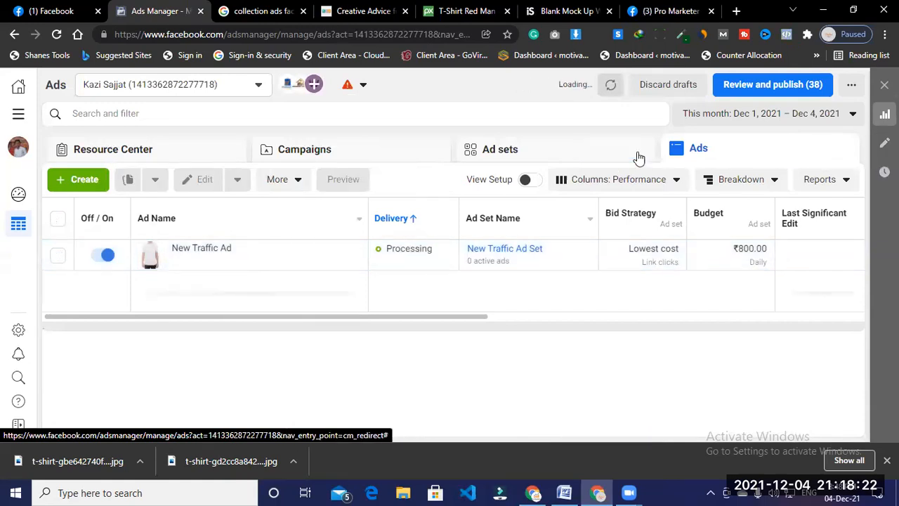
- Turn off New Traffic Ad in the Ads list and dismiss the browser's downloads bar
{"action": "left_click", "coordinate": [110, 255]}
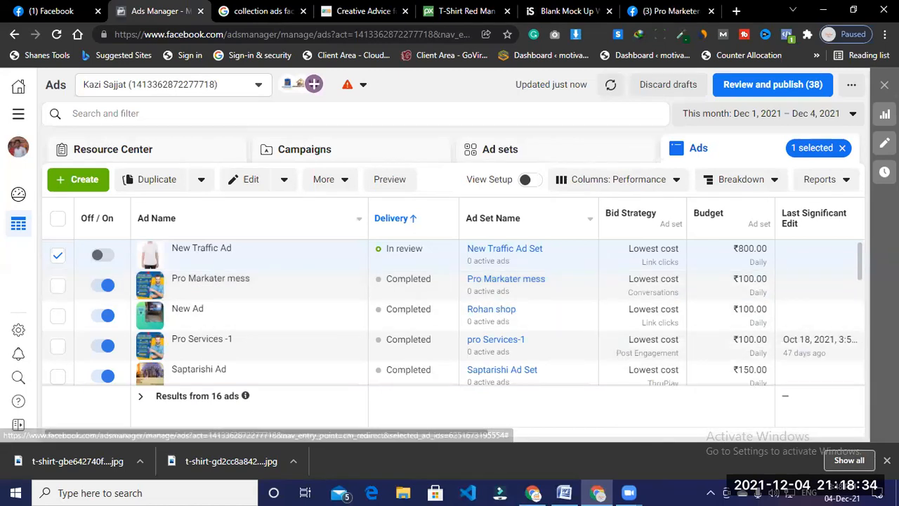
{"action": "left_click", "coordinate": [886, 460]}
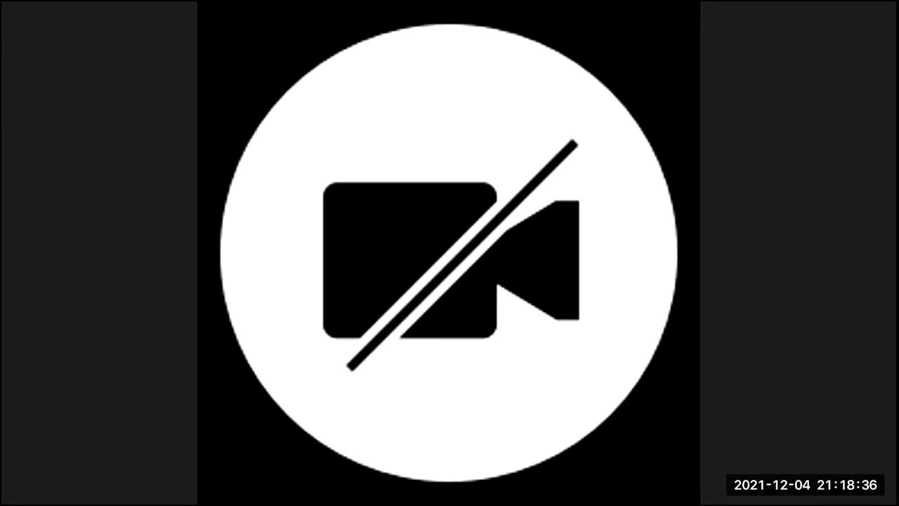